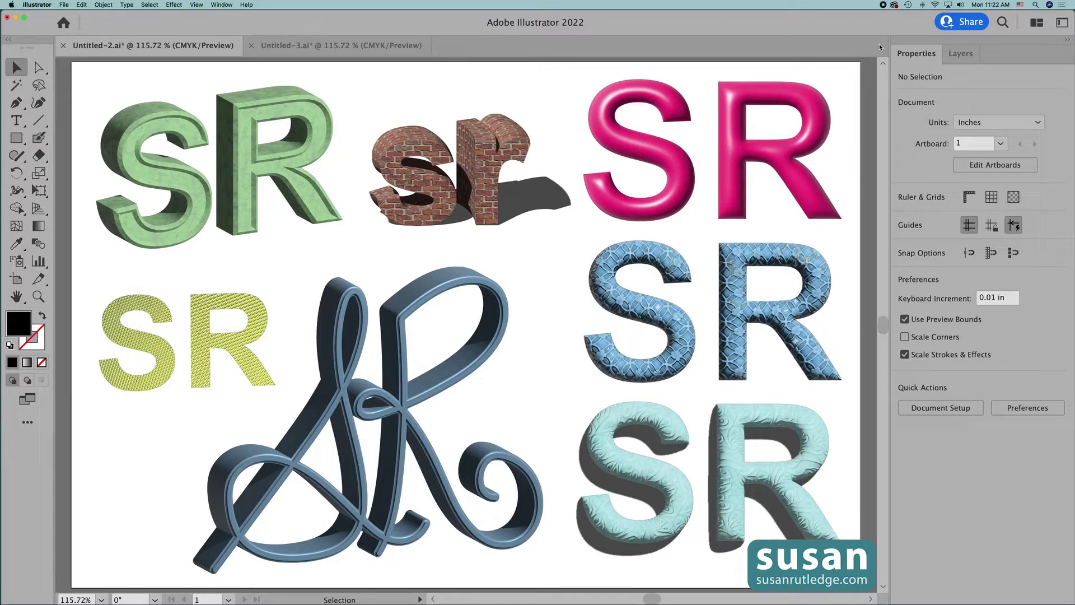
# Step: In the blank Untitled-3 document, add the point text "SR" in 350 pt Arial Bold
pyautogui.click(370, 49)
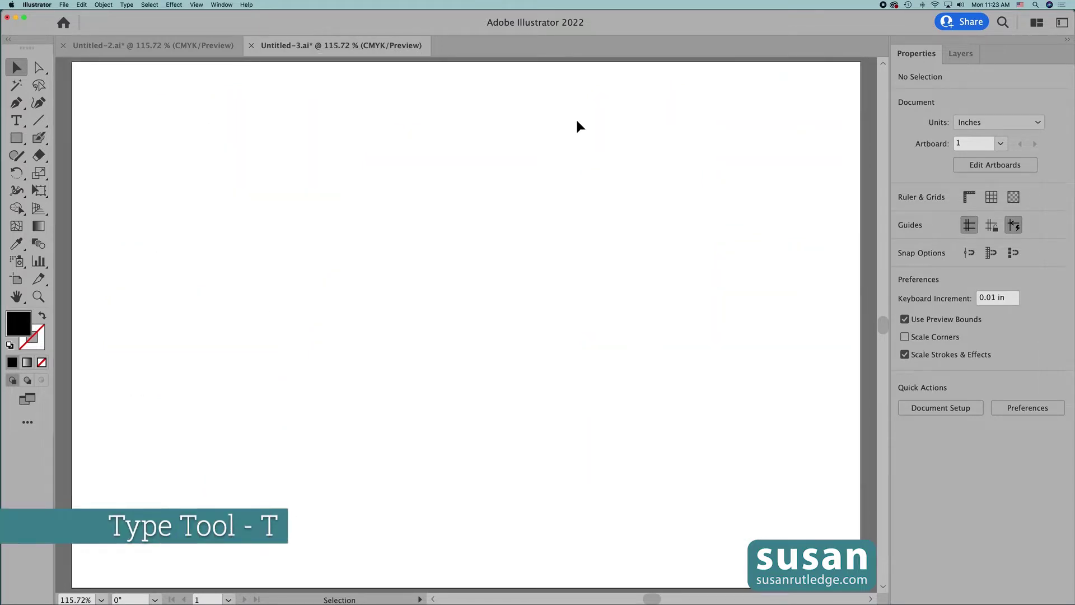
pyautogui.press('t')
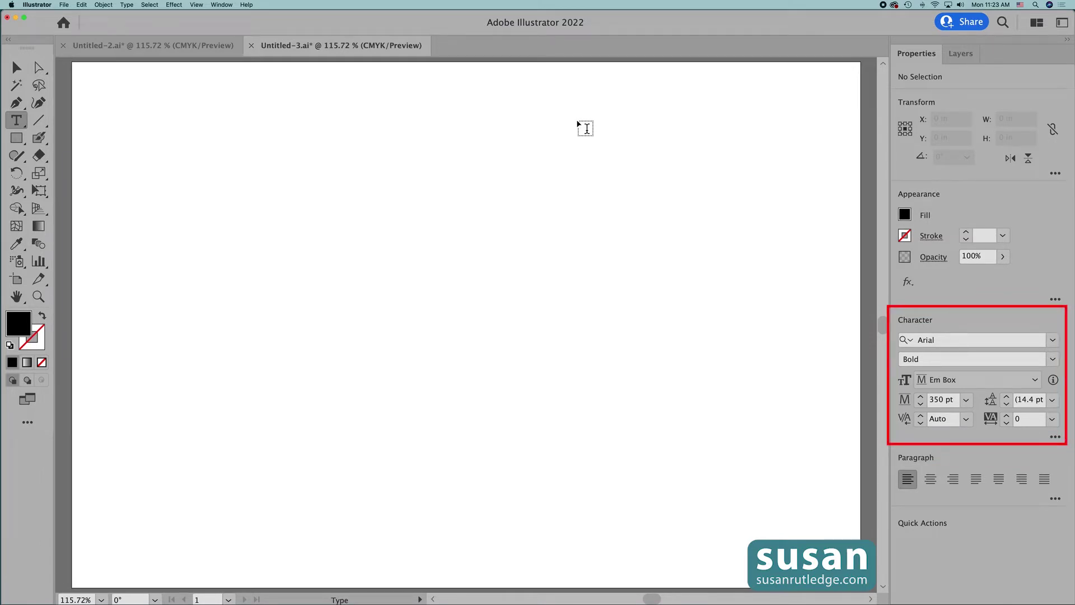
pyautogui.click(103, 194)
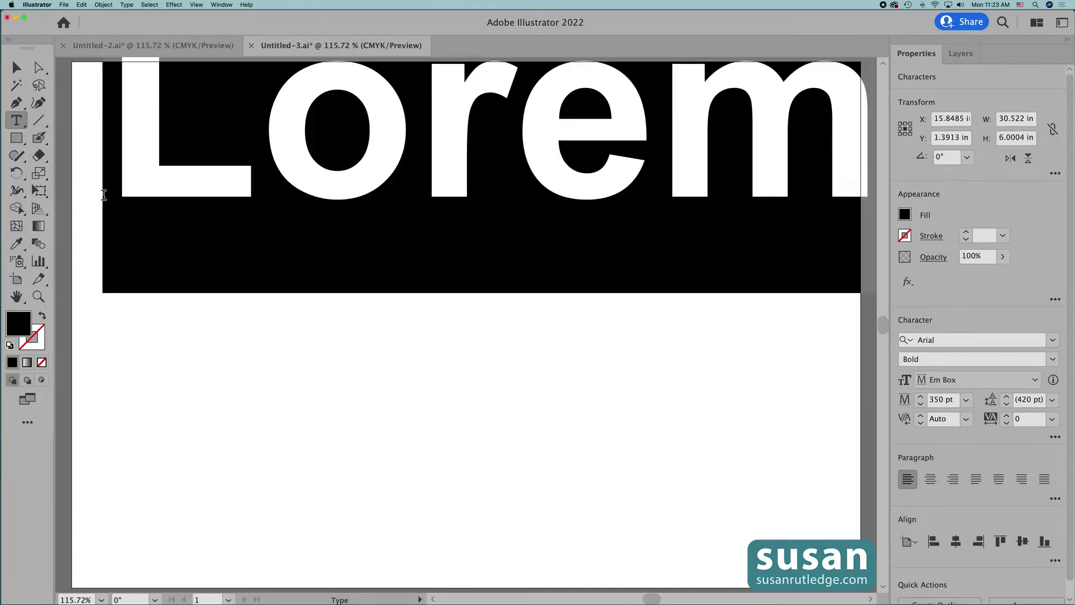
pyautogui.write('SR')
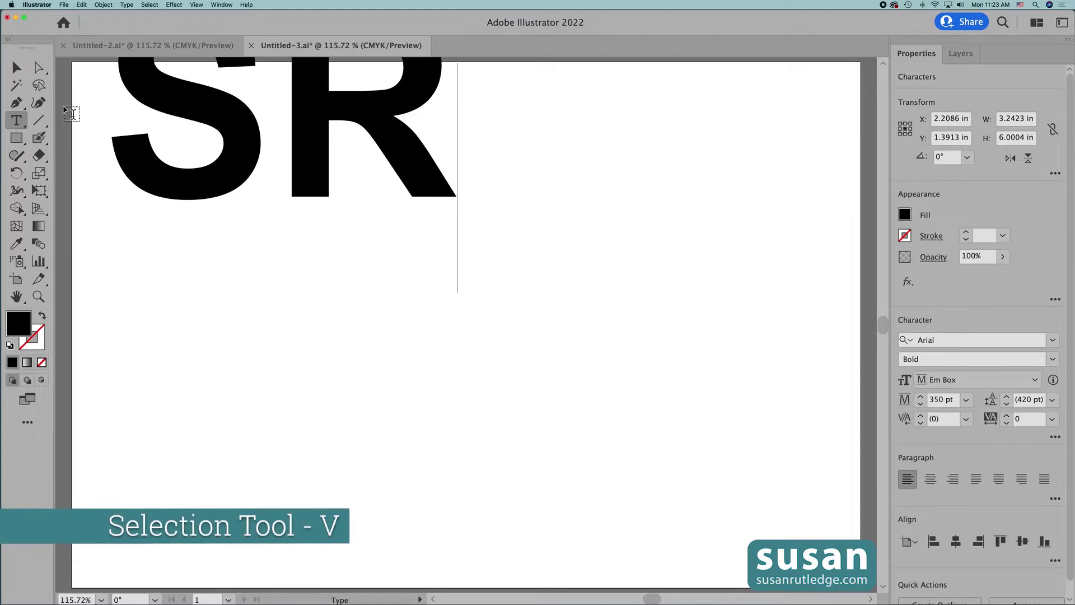
# Step: Finish editing the SR text and move it to about the middle of the artboard
pyautogui.press('Escape')
pyautogui.click(245, 155)
pyautogui.moveTo(245, 155); pyautogui.dragTo(444, 355)
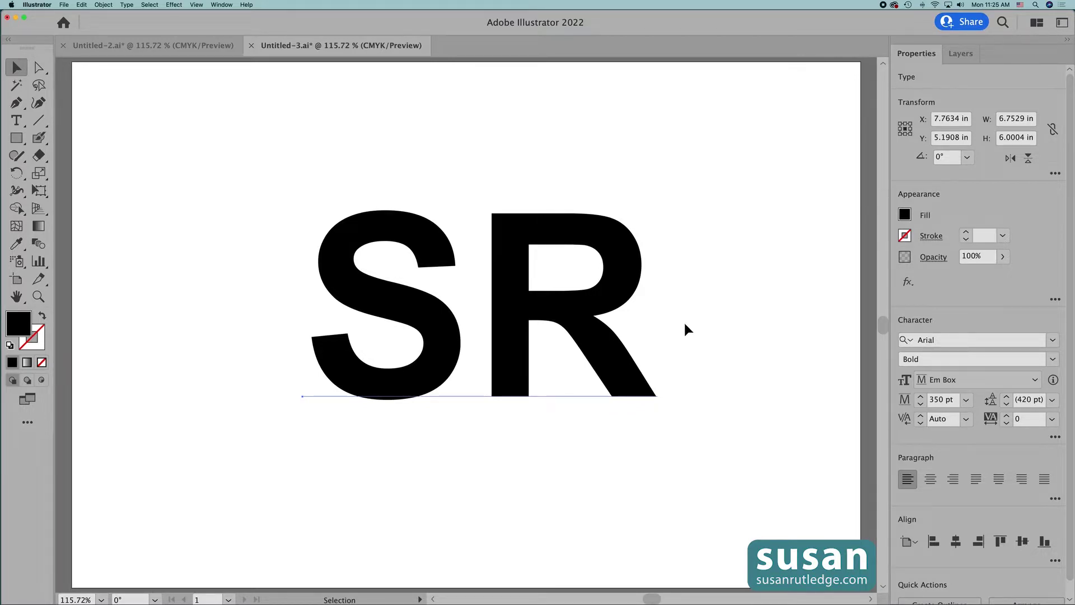
pyautogui.click(174, 5)
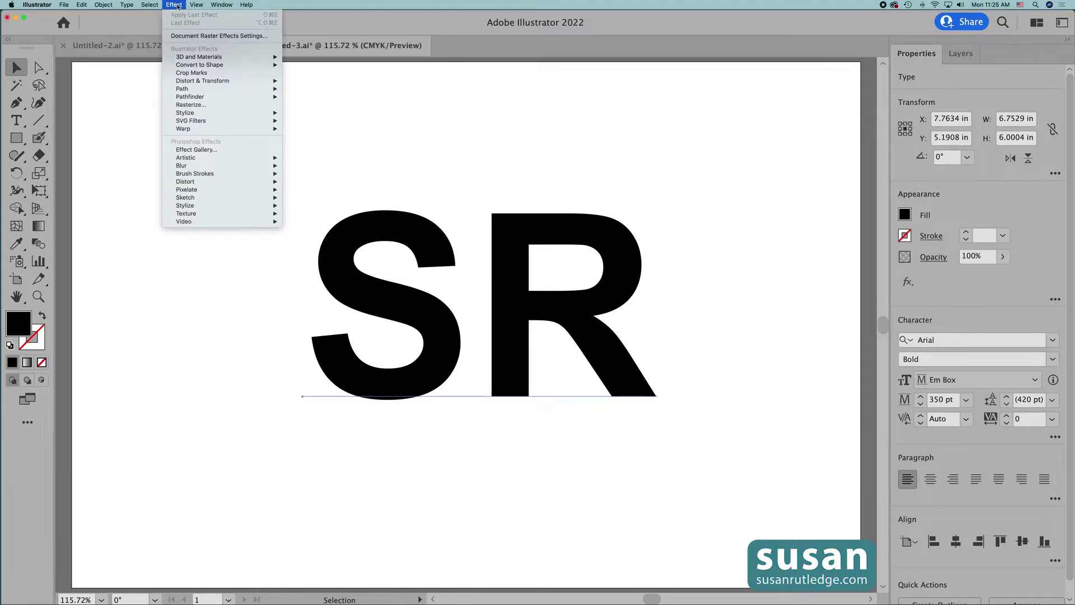
pyautogui.moveTo(190, 59)
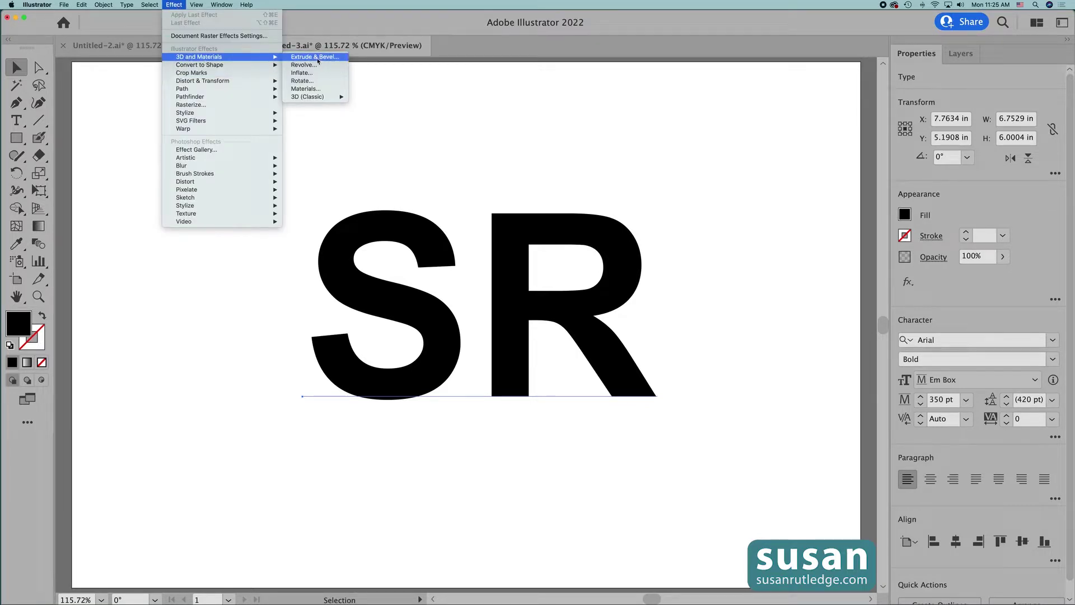
pyautogui.moveTo(312, 99)
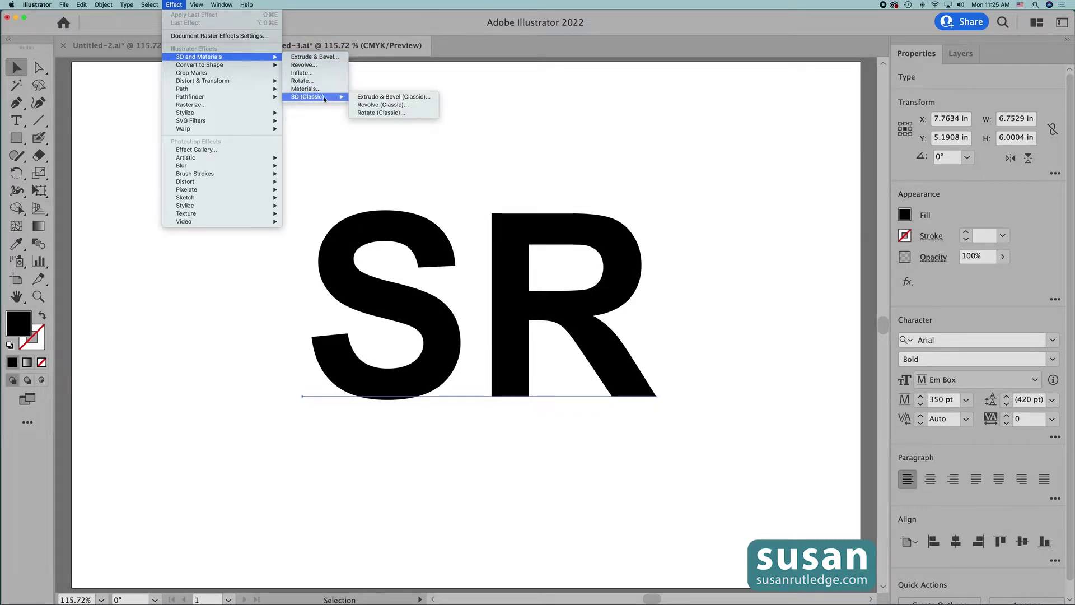
pyautogui.click(328, 116)
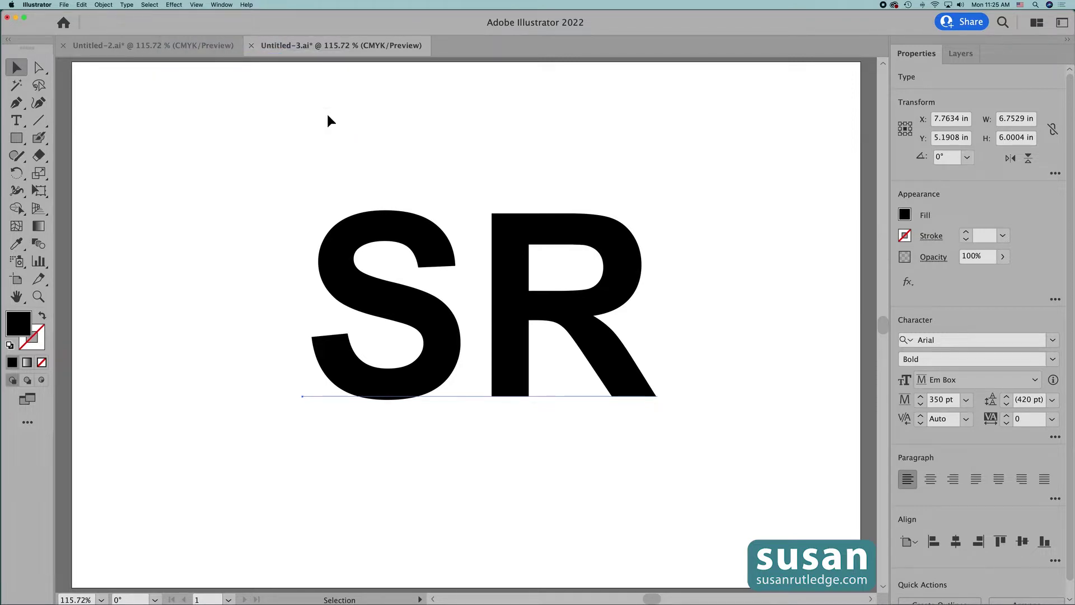
# Step: Show the 3D and Materials panel docked beside Layers and apply the Plane 3D type to the SR text
pyautogui.click(223, 5)
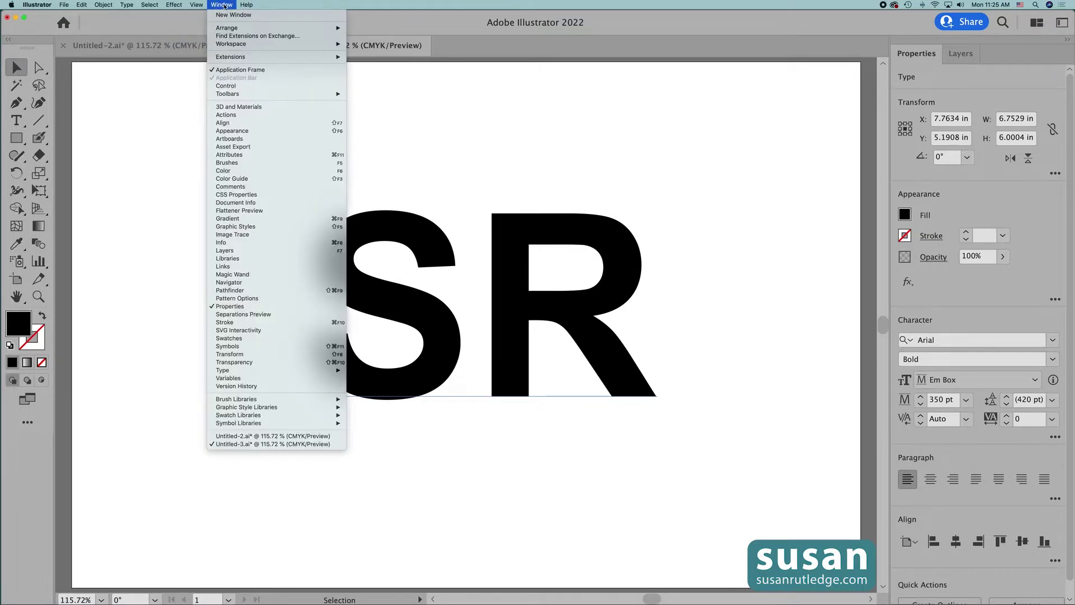
pyautogui.click(242, 107)
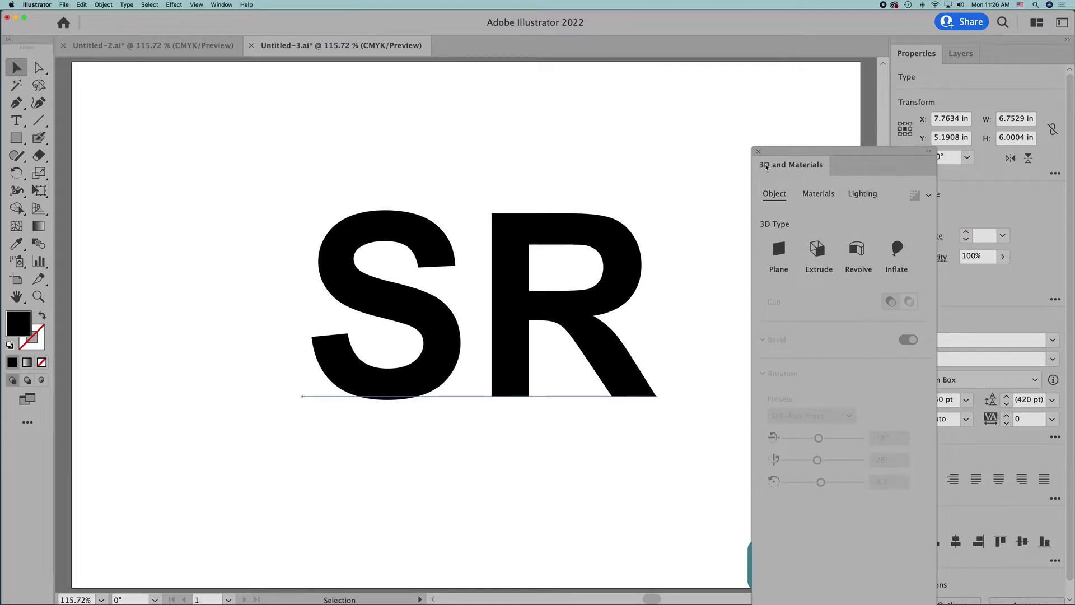
pyautogui.moveTo(766, 167); pyautogui.dragTo(989, 54)
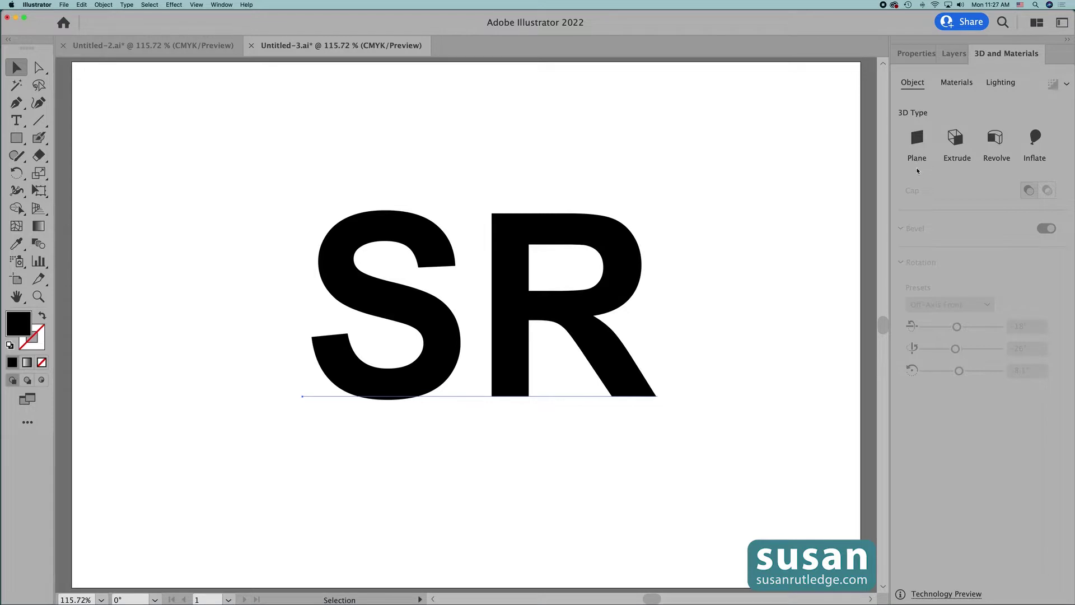
pyautogui.click(918, 138)
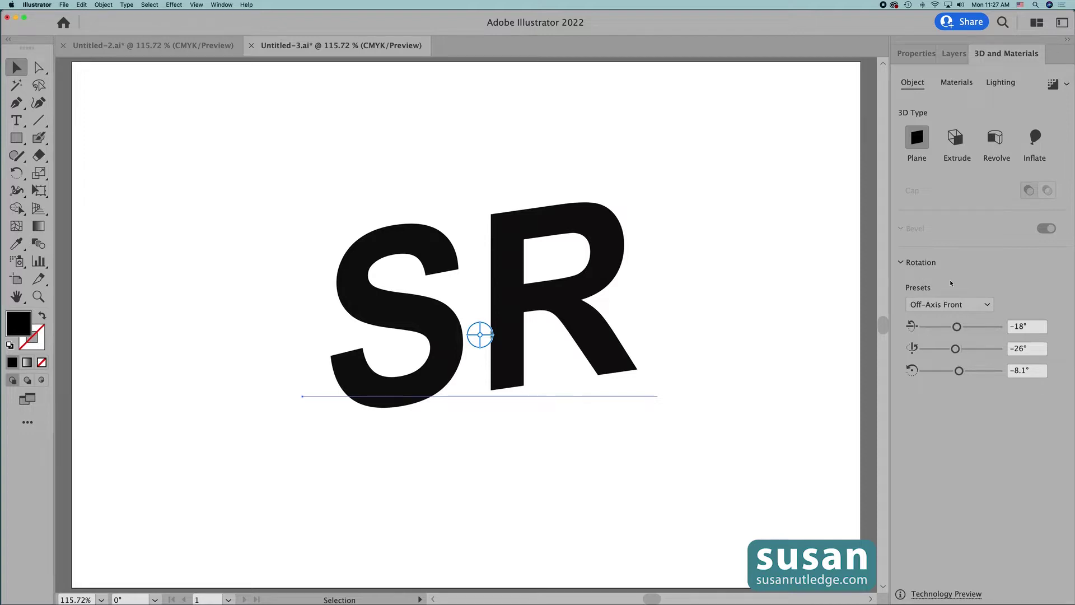
# Step: Try the Off-Axis Back rotation preset on the SR plane, and undo it
pyautogui.click(987, 305)
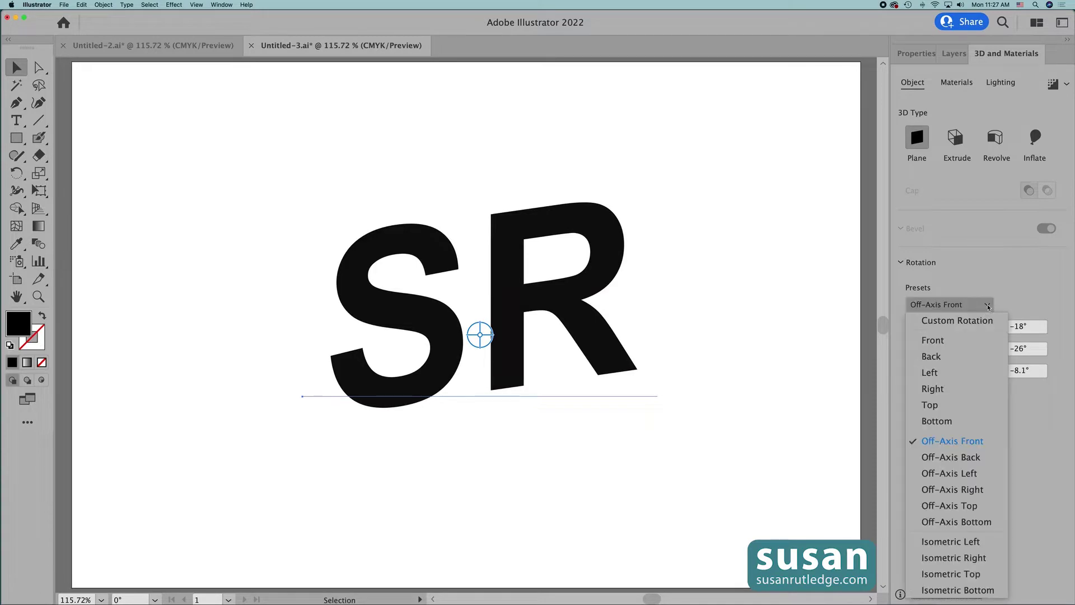
pyautogui.click(977, 461)
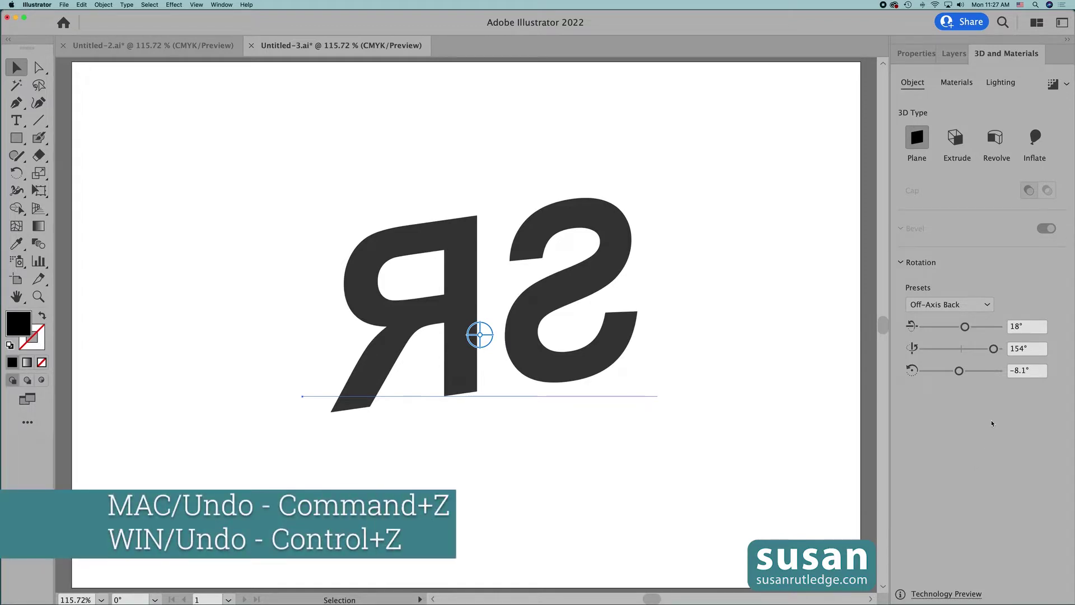
pyautogui.press('super+z')
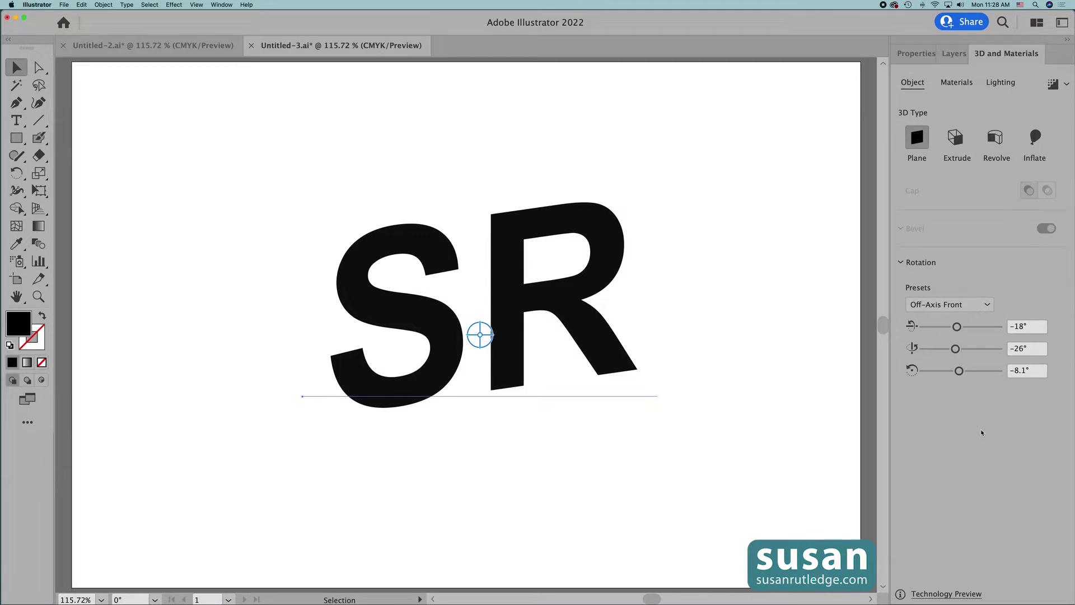
# Step: Try a custom rotation of the SR plane with -7° around X, -8° around Y and -4° around Z
pyautogui.moveTo(959, 329); pyautogui.dragTo(963, 330)
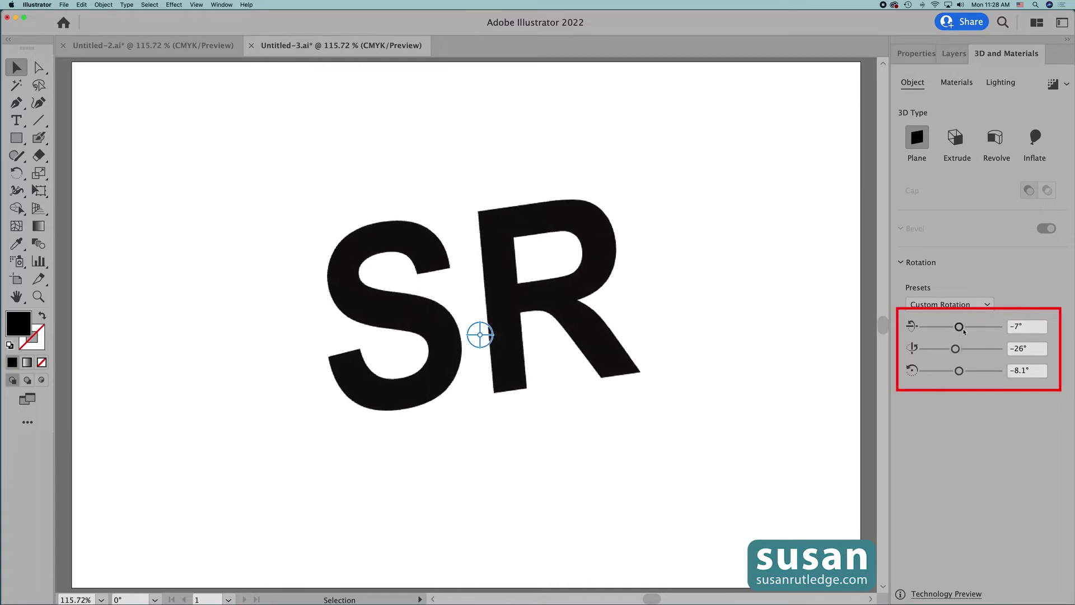
pyautogui.moveTo(957, 351); pyautogui.dragTo(960, 374)
# Step: Set the SR plane's X, Y and Z rotation to 0°
pyautogui.click(1009, 372)
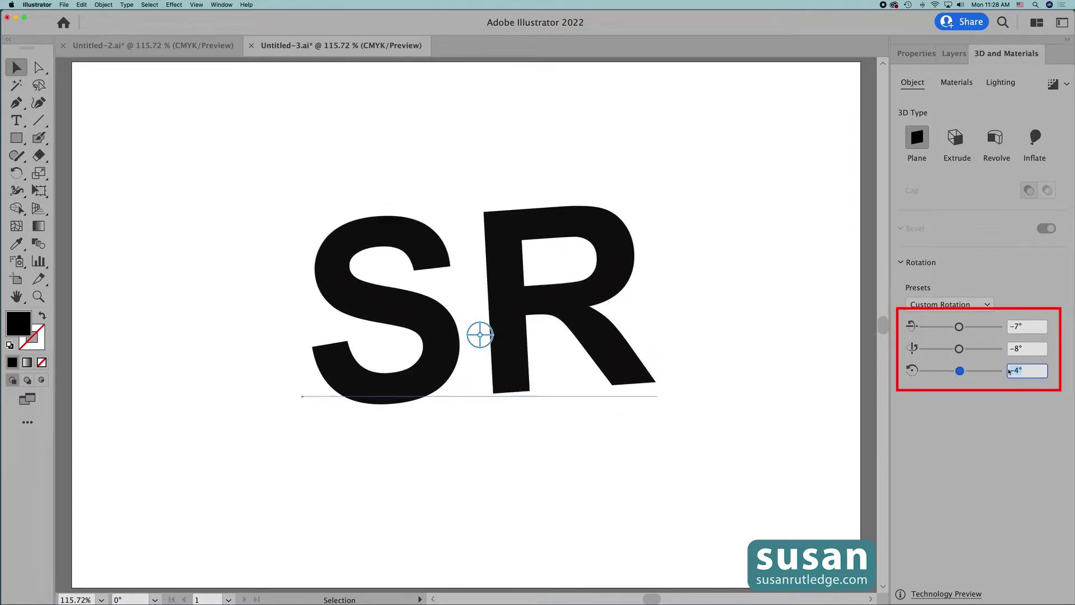
pyautogui.write('0')
pyautogui.click(1029, 348)
pyautogui.write('0')
pyautogui.click(1025, 327)
pyautogui.write('0')
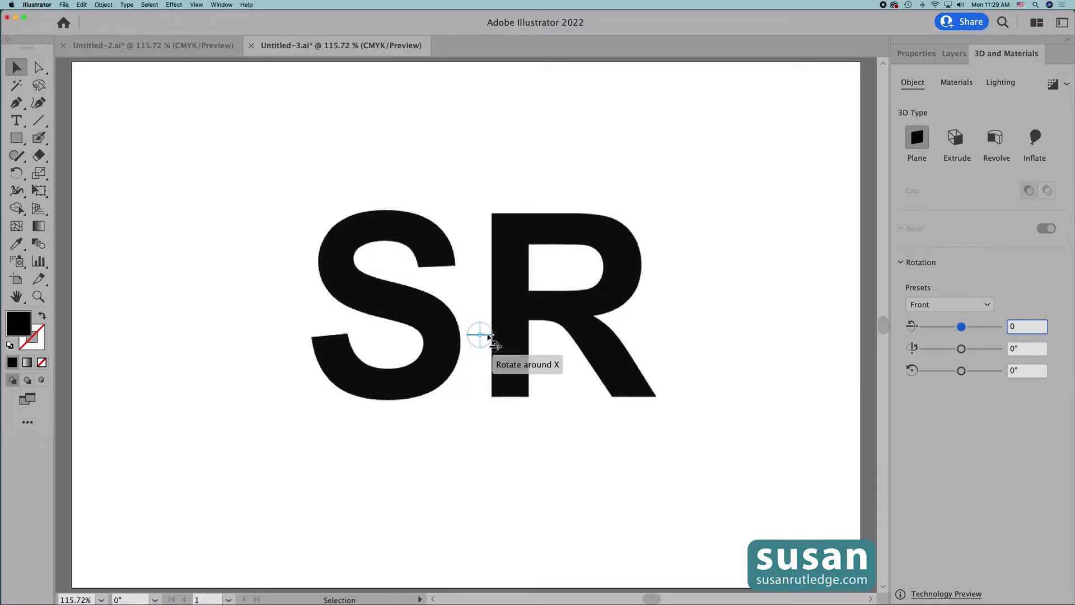
# Step: Rotate the SR plane freely on the artboard to about 170° around X, -172° around Y and 178° around Z
pyautogui.moveTo(488, 337)
pyautogui.mouseDown()
pyautogui.moveTo(487, 365)
pyautogui.moveTo(493, 314)
pyautogui.moveTo(492, 361)
pyautogui.moveTo(480, 336)
pyautogui.moveTo(509, 334)
pyautogui.moveTo(480, 333)
pyautogui.moveTo(490, 336)
pyautogui.mouseUp()
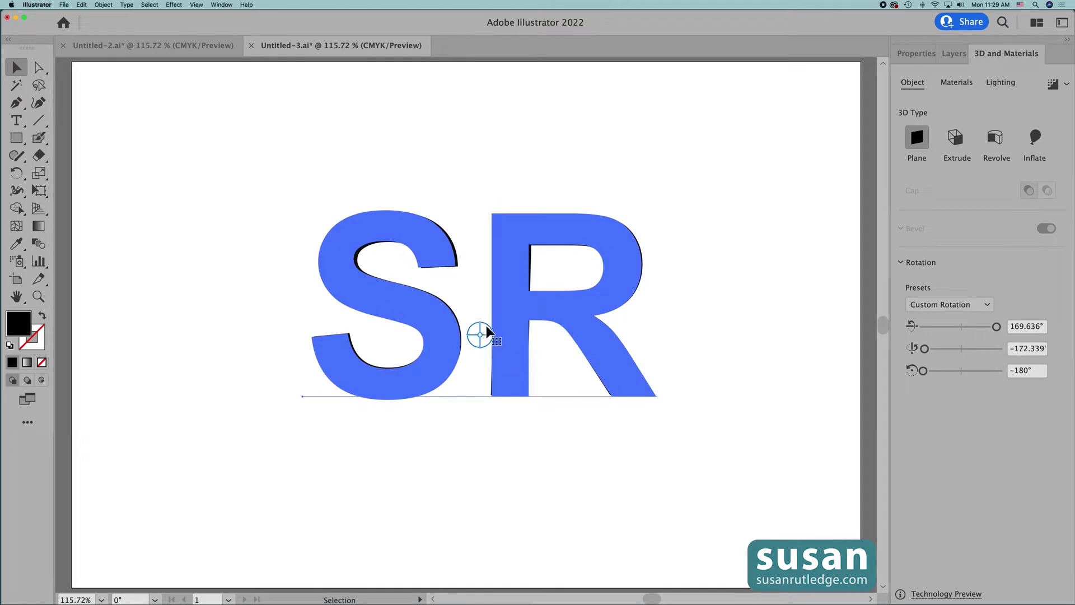
pyautogui.moveTo(488, 325)
pyautogui.mouseDown()
pyautogui.moveTo(482, 317)
pyautogui.moveTo(487, 332)
pyautogui.mouseUp()
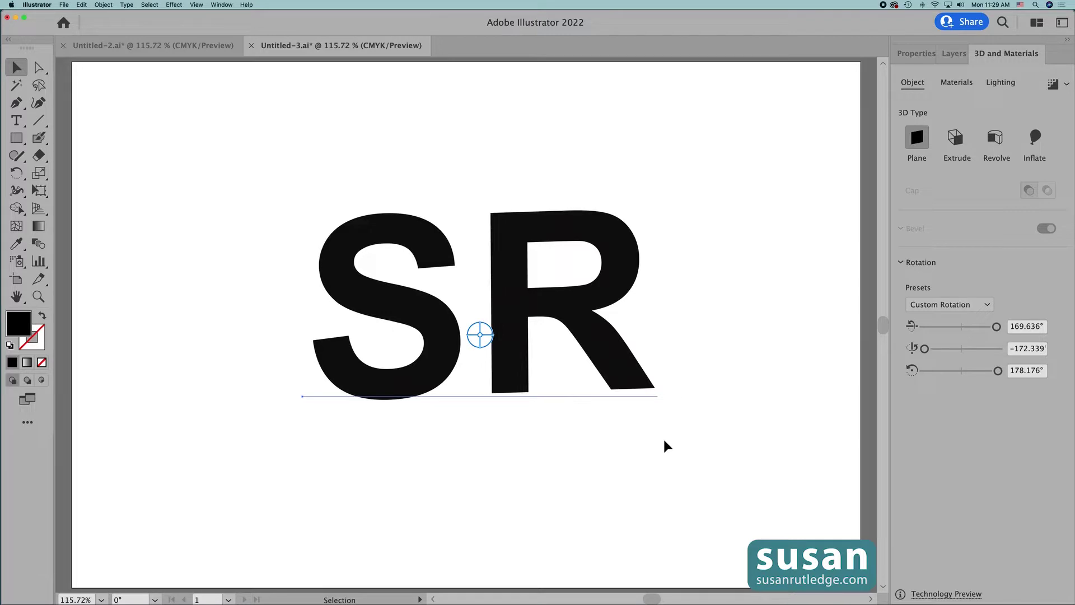
# Step: Apply the Zinc Spade material from the Adobe Substance Materials to the SR text
pyautogui.click(955, 83)
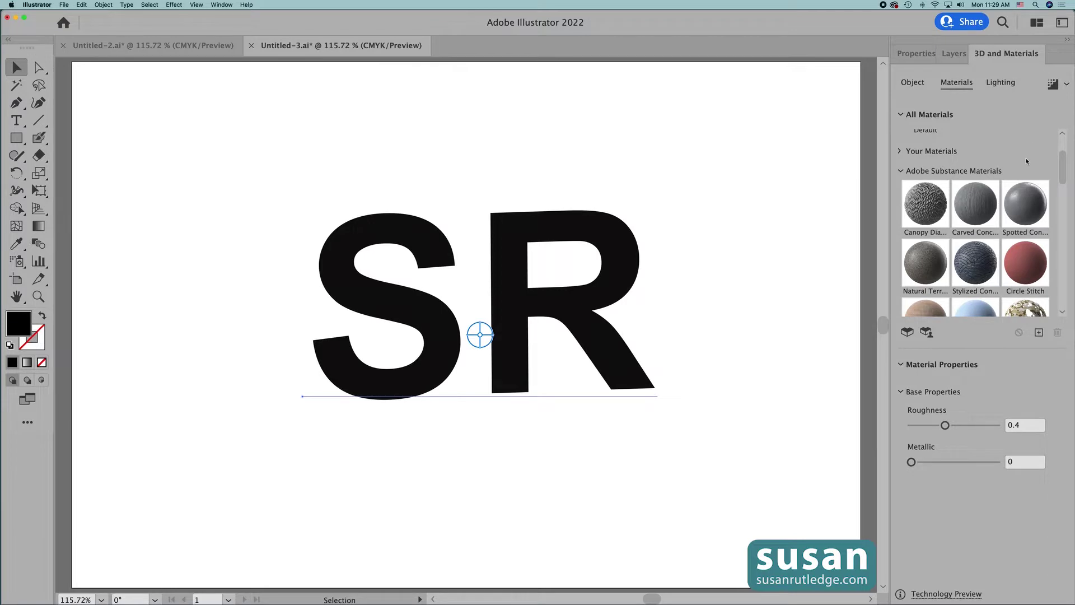
pyautogui.moveTo(1062, 170)
pyautogui.mouseDown()
pyautogui.moveTo(1056, 310)
pyautogui.moveTo(1064, 236)
pyautogui.mouseUp()
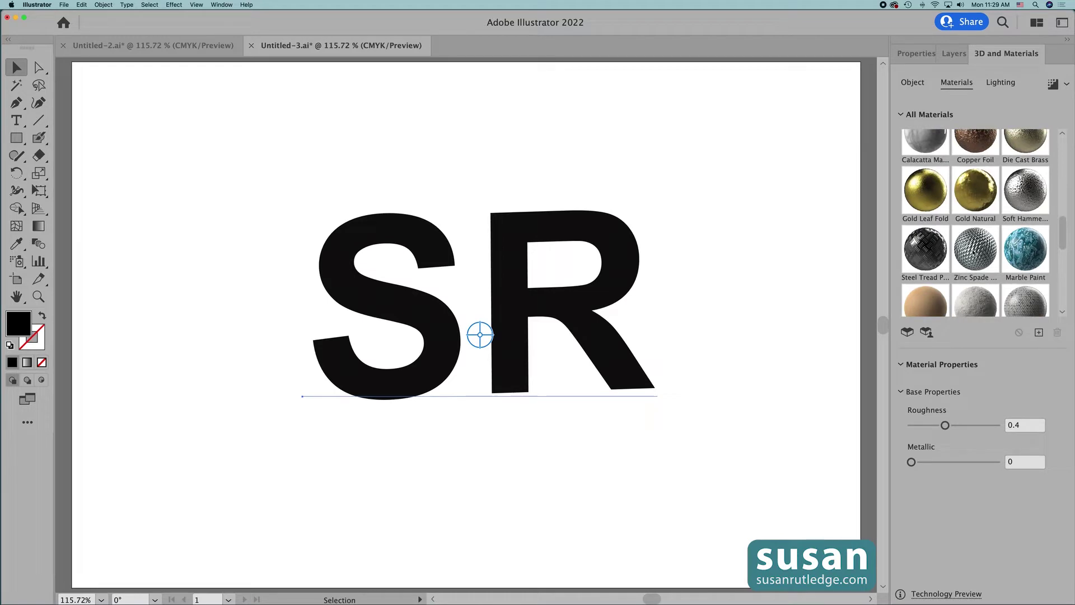
pyautogui.click(976, 254)
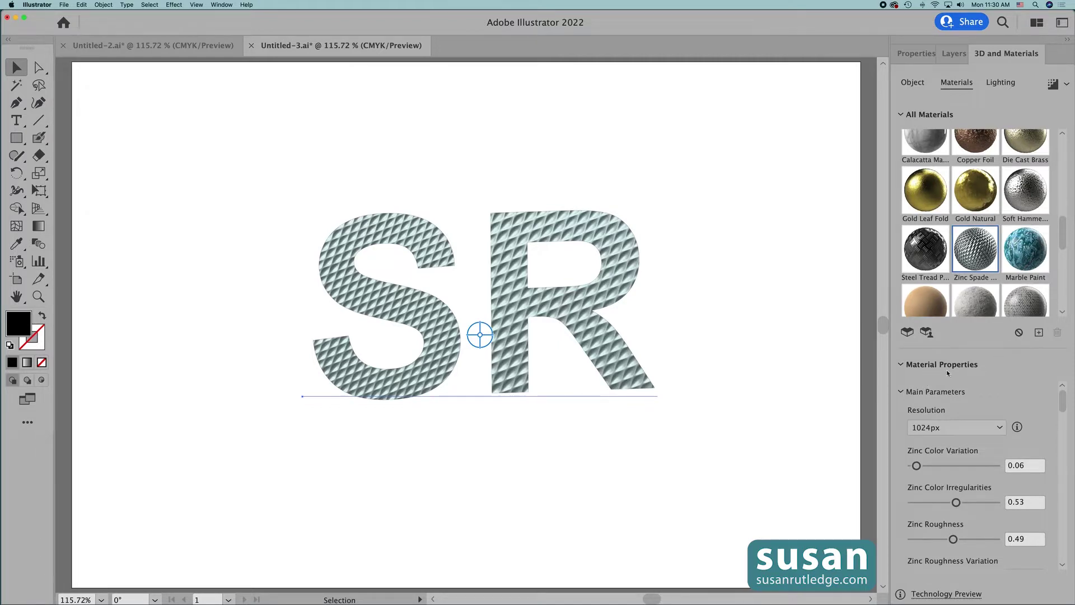
# Step: Set the Zinc Spade material's pattern density to 164
pyautogui.moveTo(1060, 408); pyautogui.dragTo(1056, 462)
pyautogui.moveTo(913, 437); pyautogui.dragTo(917, 438)
pyautogui.moveTo(920, 439); pyautogui.dragTo(919, 439)
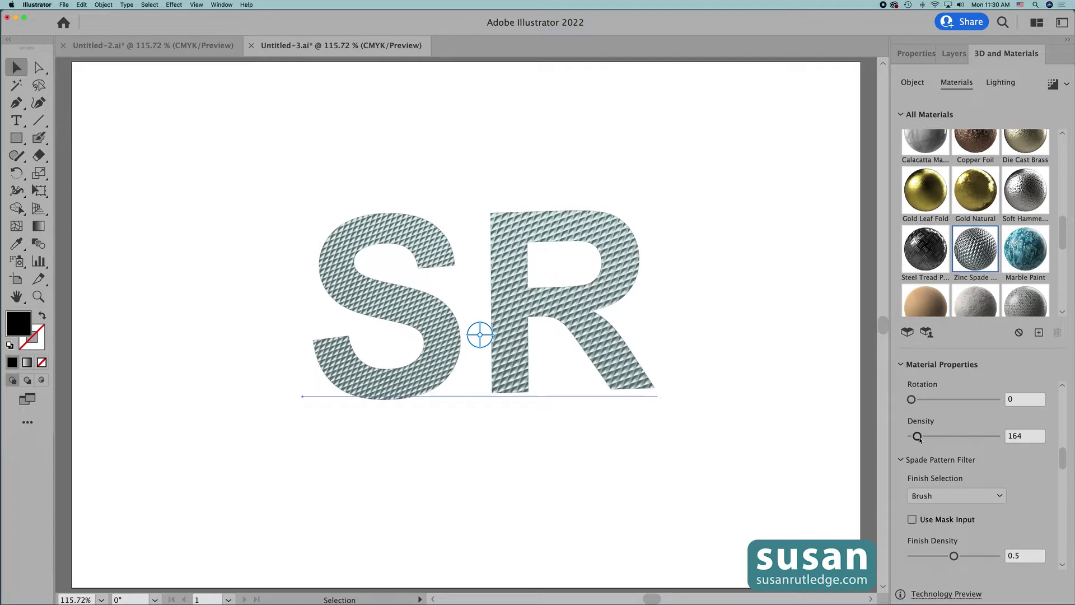
pyautogui.moveTo(1062, 461); pyautogui.dragTo(1064, 395)
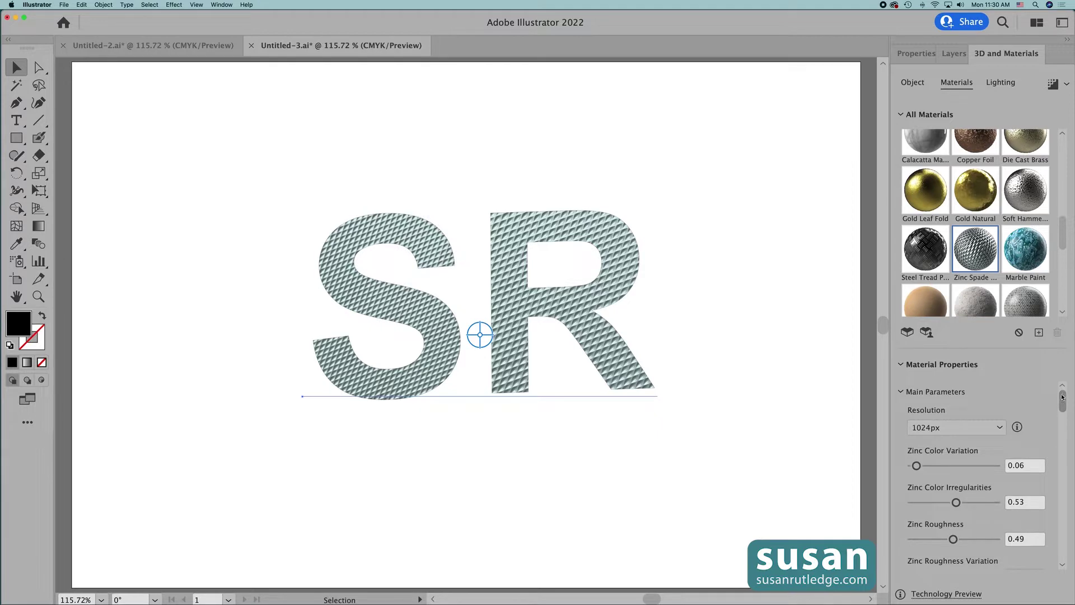
# Step: Try the Top Left and Right lighting presets on the SR text, and return to the Standard preset
pyautogui.click(1001, 87)
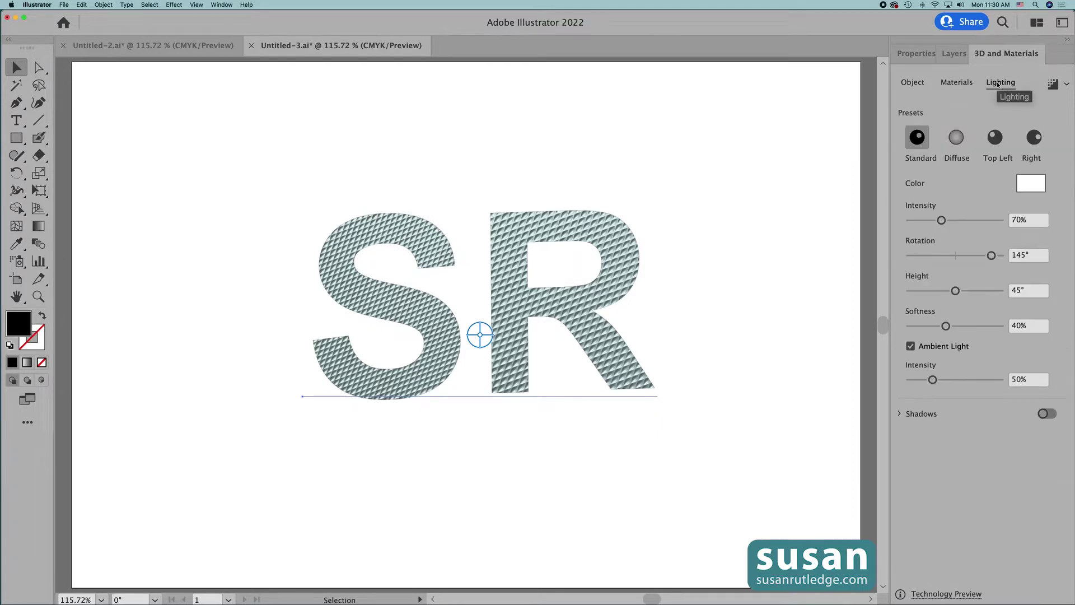
pyautogui.click(997, 141)
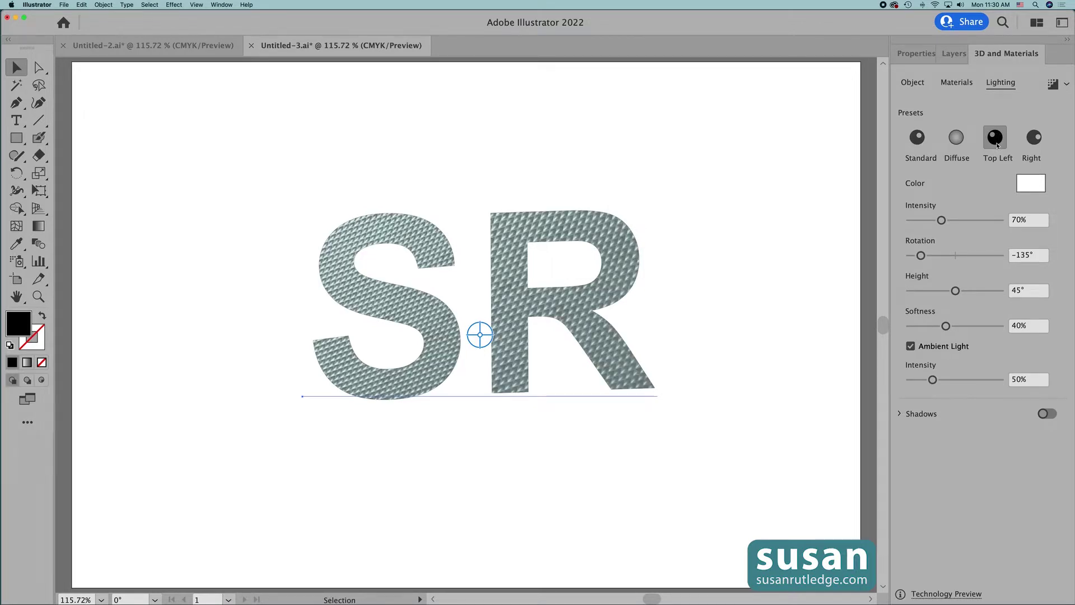
pyautogui.click(1033, 142)
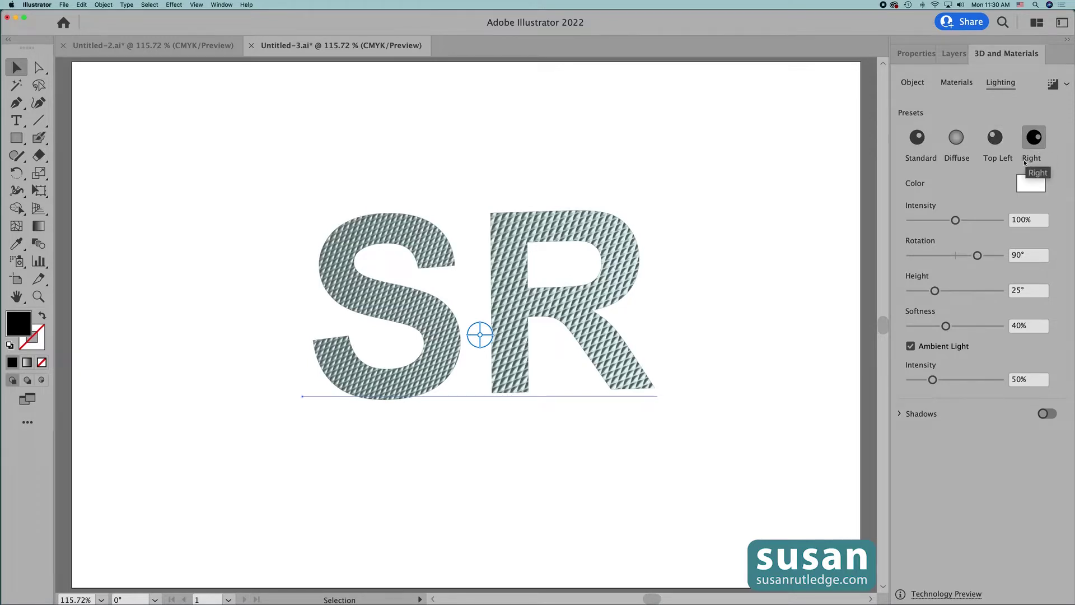
pyautogui.click(913, 164)
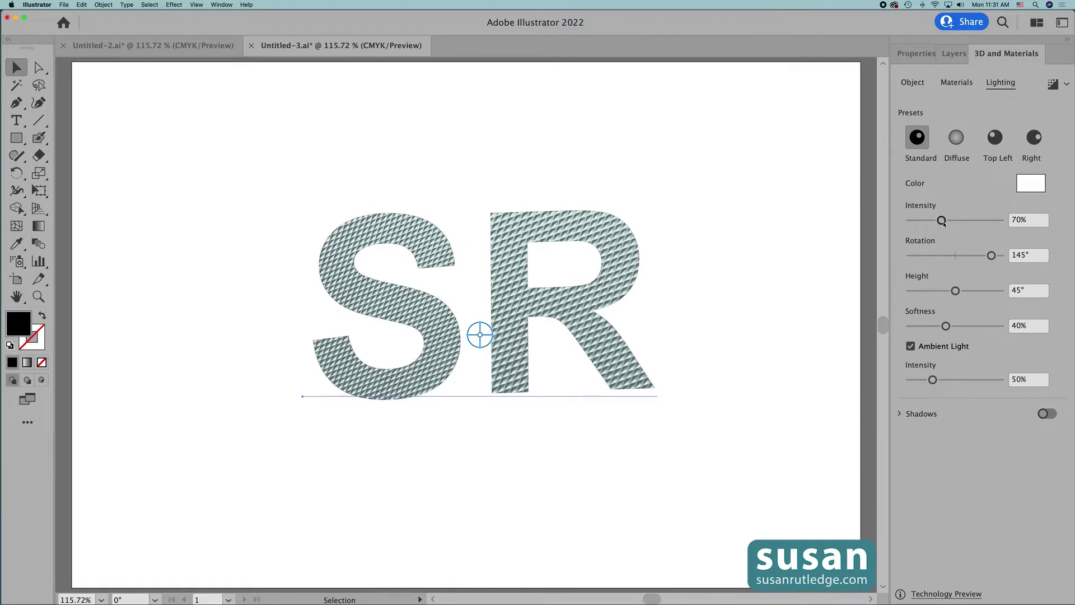
# Step: Set the light's intensity to 93%, its rotation to 37° and its height to 54°
pyautogui.moveTo(943, 223); pyautogui.dragTo(955, 225)
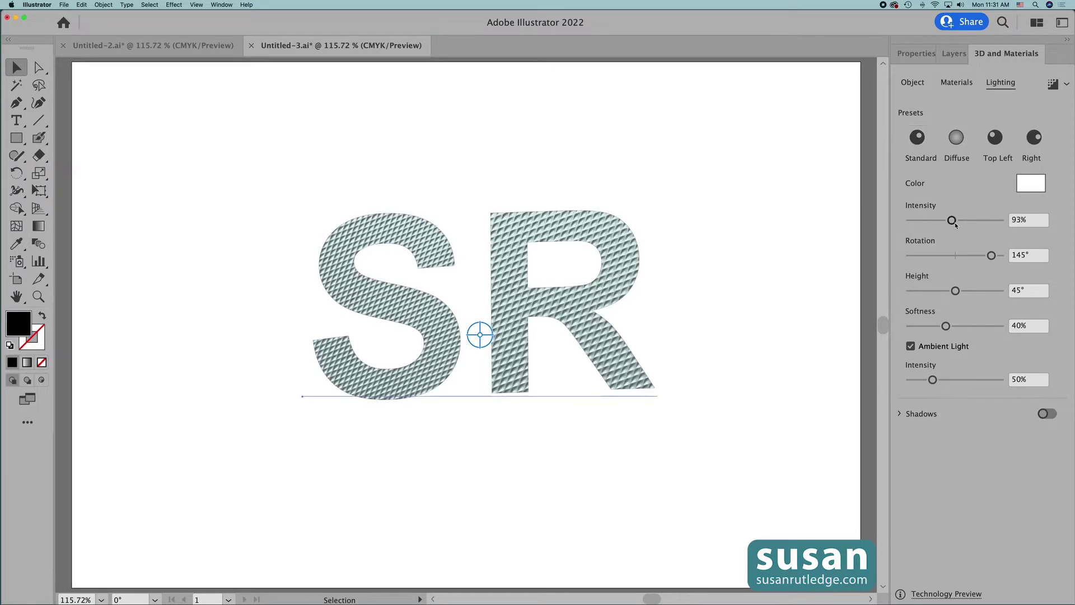
pyautogui.moveTo(990, 256); pyautogui.dragTo(964, 259)
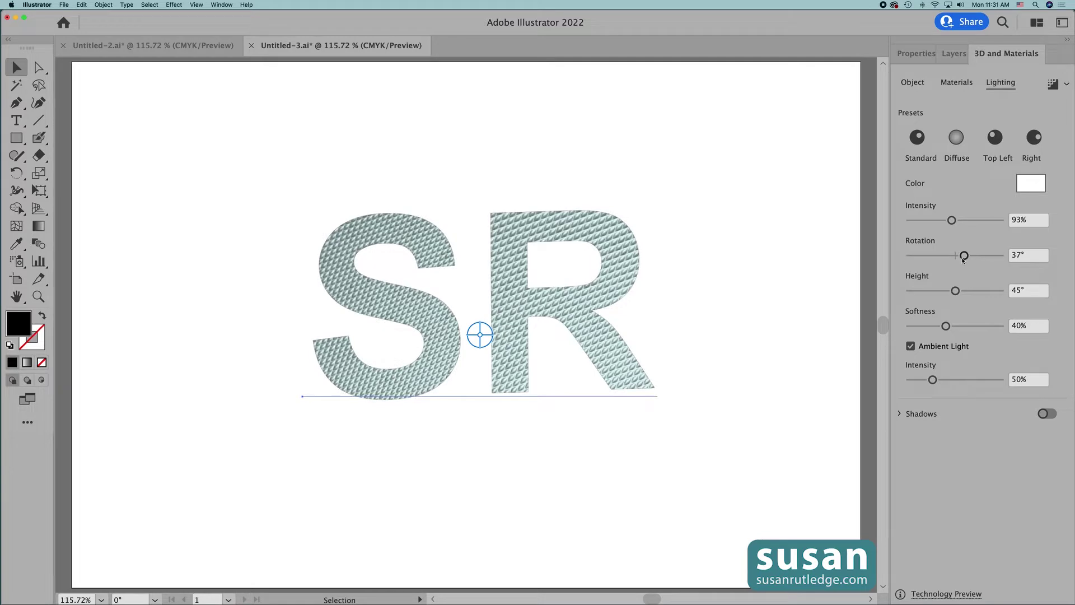
pyautogui.moveTo(955, 290); pyautogui.dragTo(965, 292)
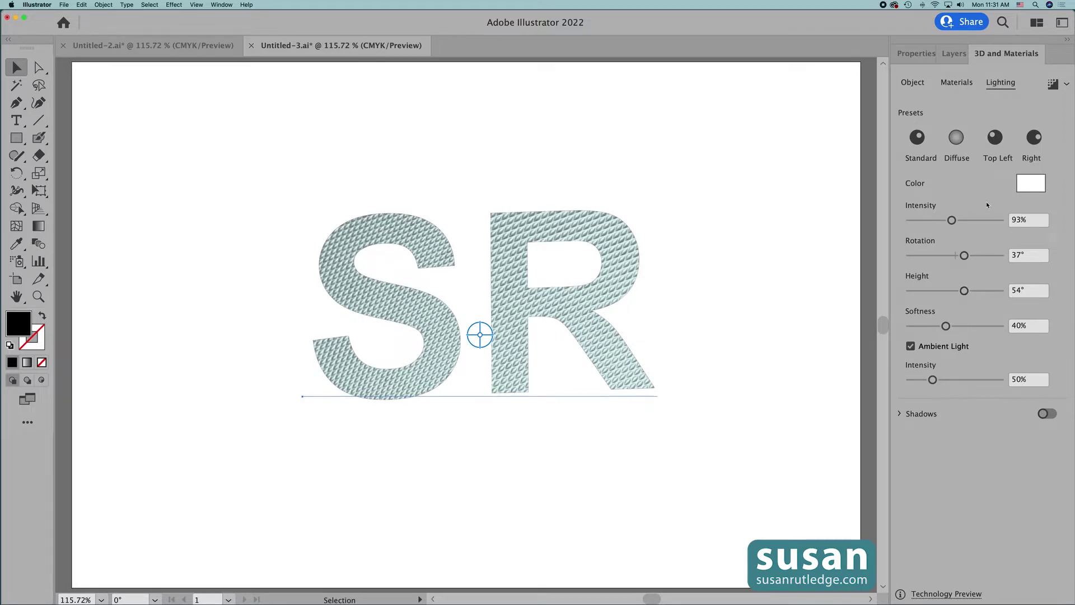
# Step: Change the light color to yellow, FFE62E
pyautogui.click(1029, 189)
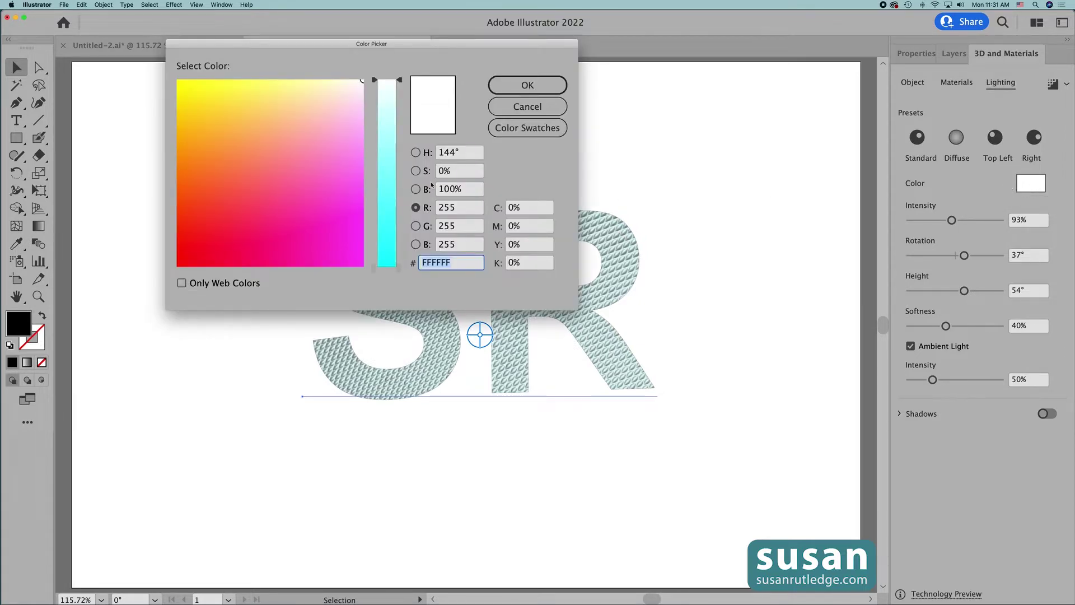
pyautogui.click(215, 101)
pyautogui.moveTo(215, 101); pyautogui.dragTo(210, 97)
pyautogui.click(542, 85)
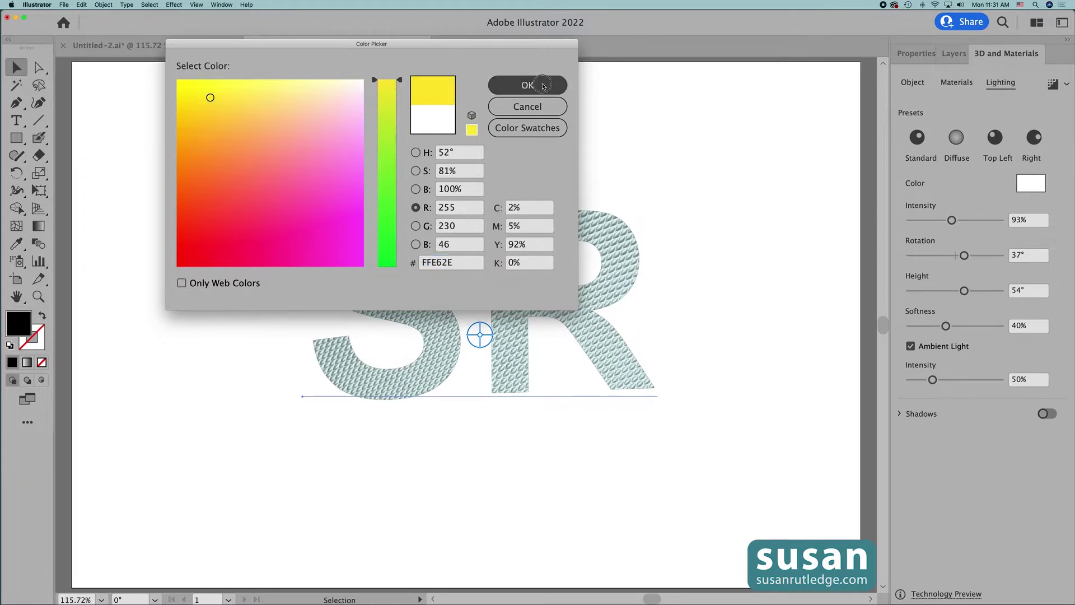
# Step: Delete the yellow-lit SR text from the artboard
pyautogui.click(699, 282)
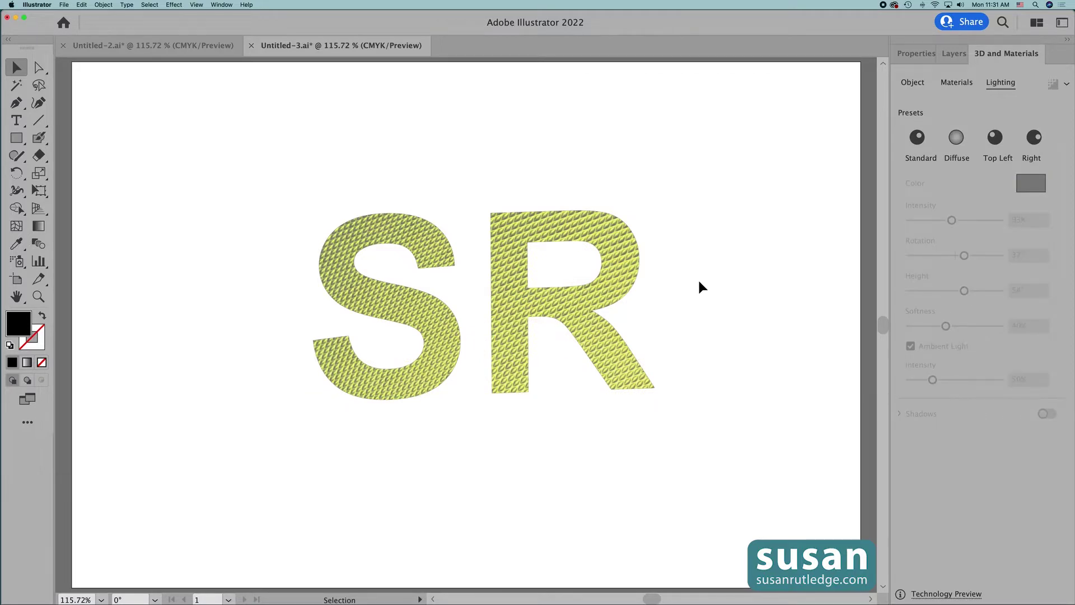
pyautogui.click(639, 288)
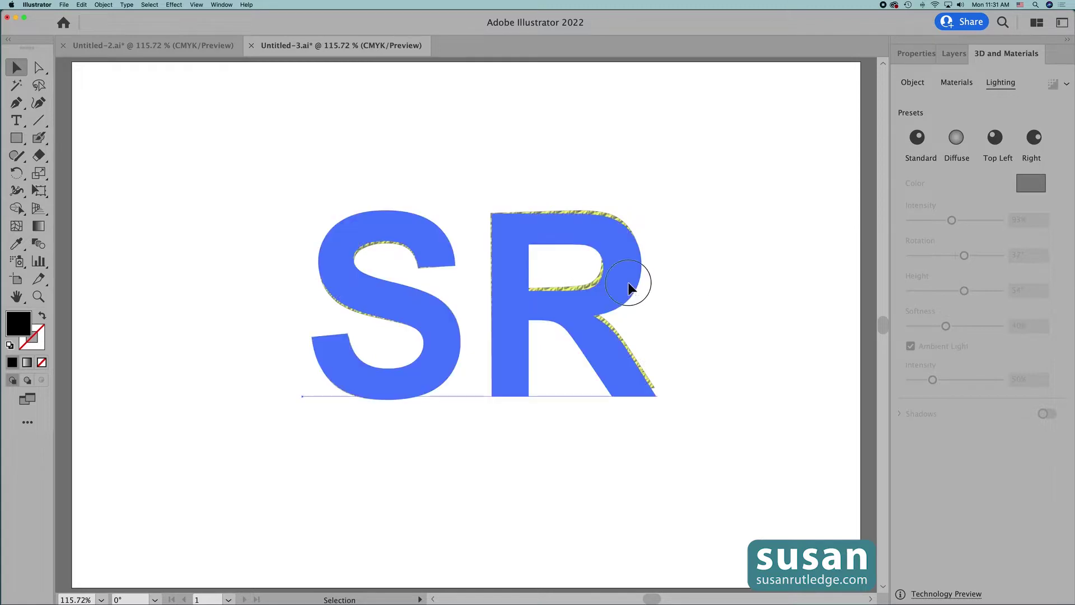
pyautogui.press('Delete')
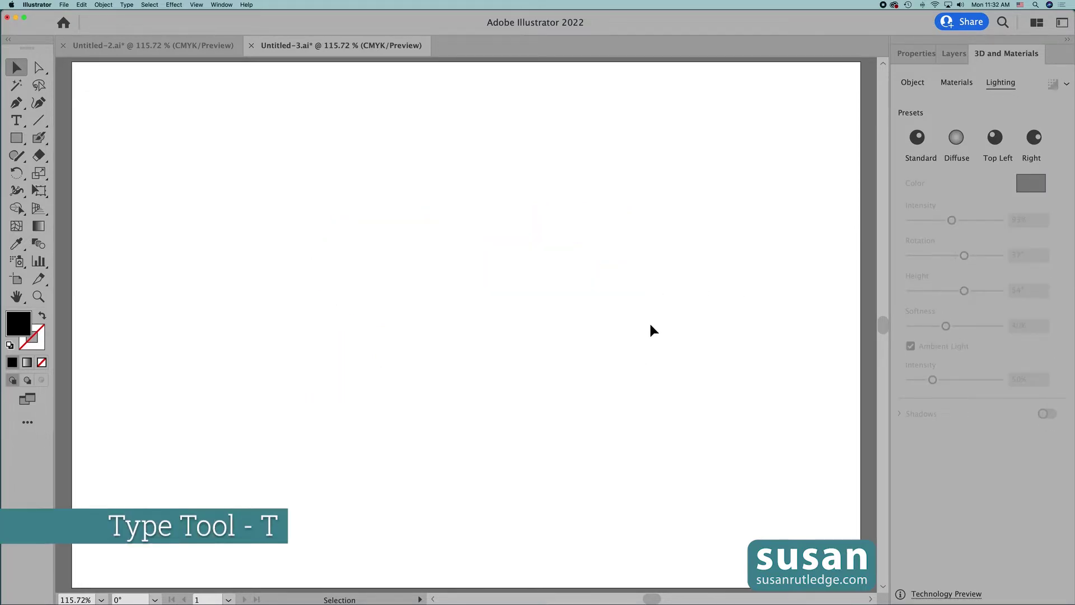
# Step: Create new point text reading SR and move it to about the center of the artboard
pyautogui.press('t')
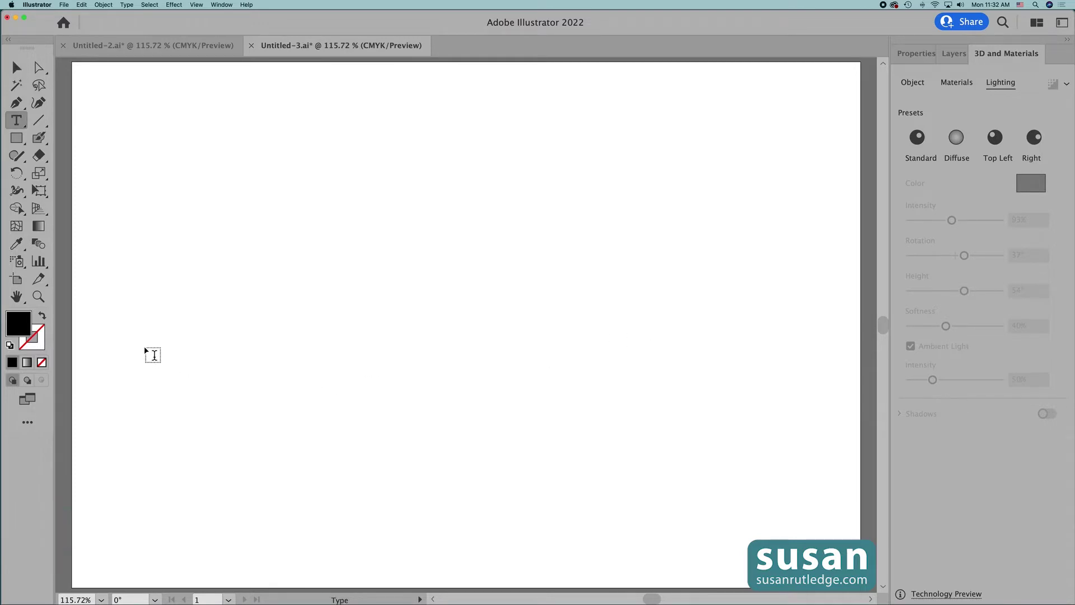
pyautogui.click(144, 346)
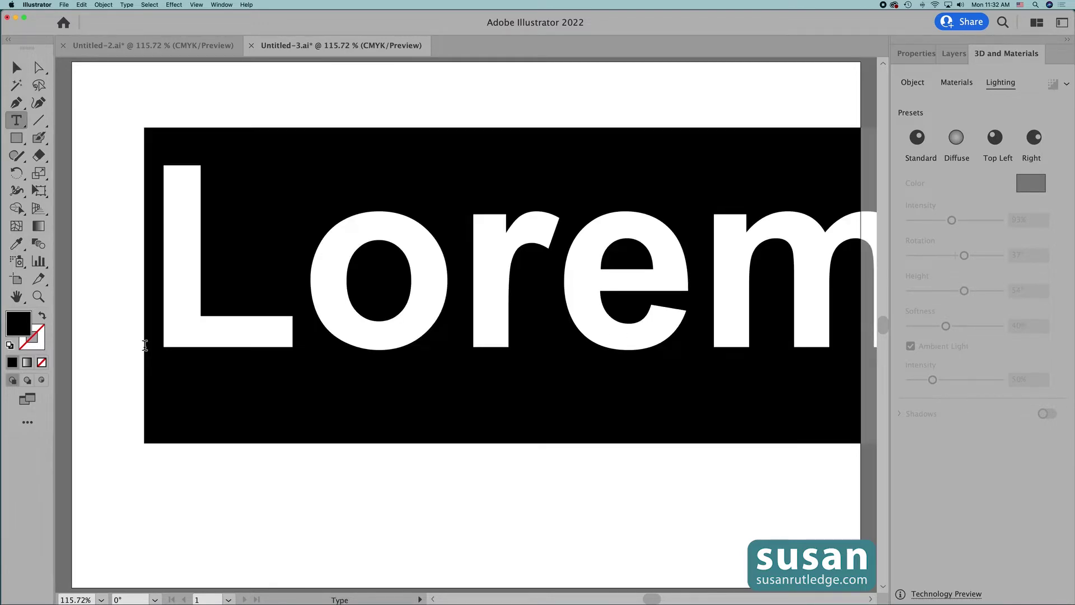
pyautogui.write('SR')
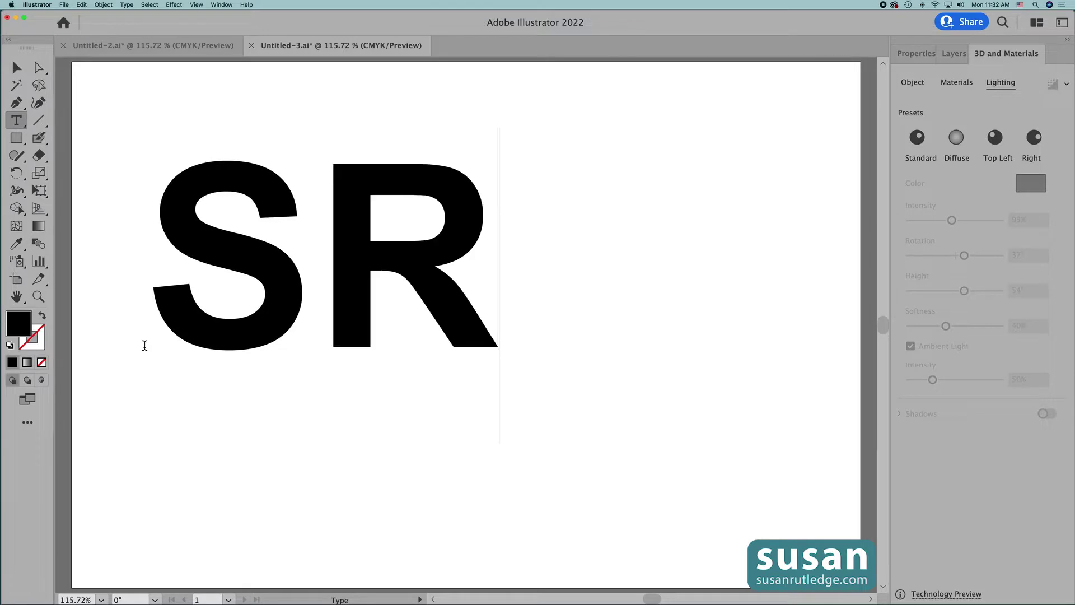
pyautogui.click(16, 68)
pyautogui.moveTo(282, 322); pyautogui.dragTo(441, 393)
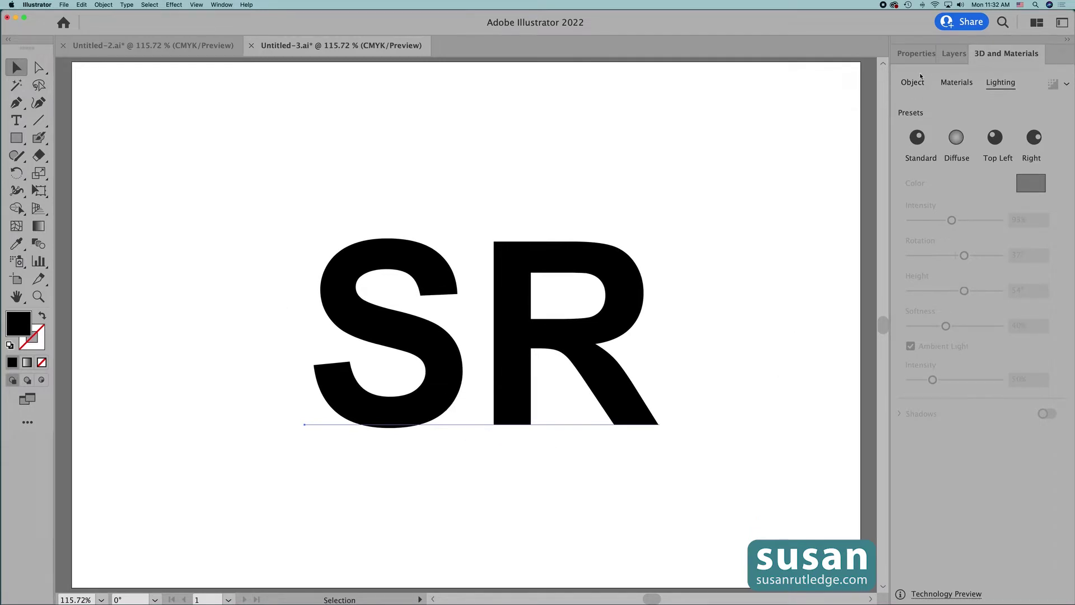
# Step: Change the SR text's fill color to orange
pyautogui.click(916, 54)
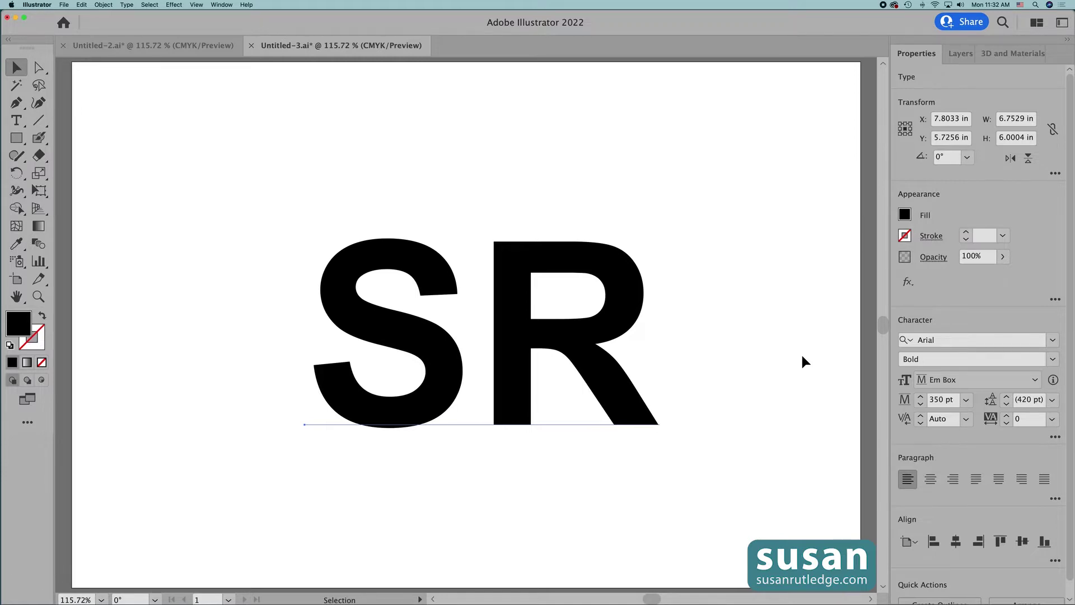
pyautogui.click(905, 214)
pyautogui.click(872, 292)
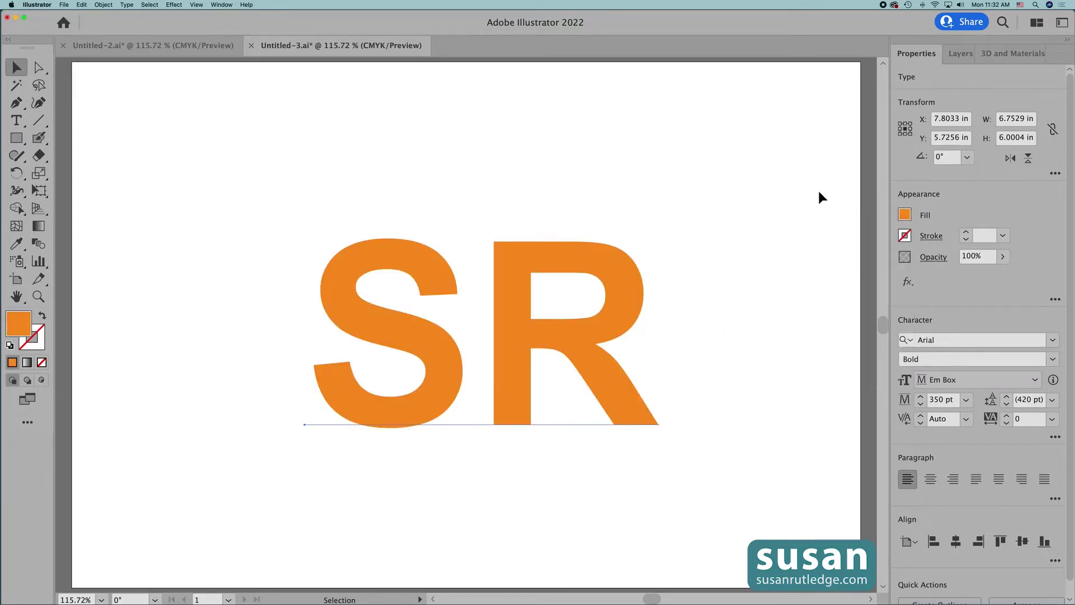
# Step: Apply the Extrude 3D type to the orange SR text
pyautogui.click(1013, 54)
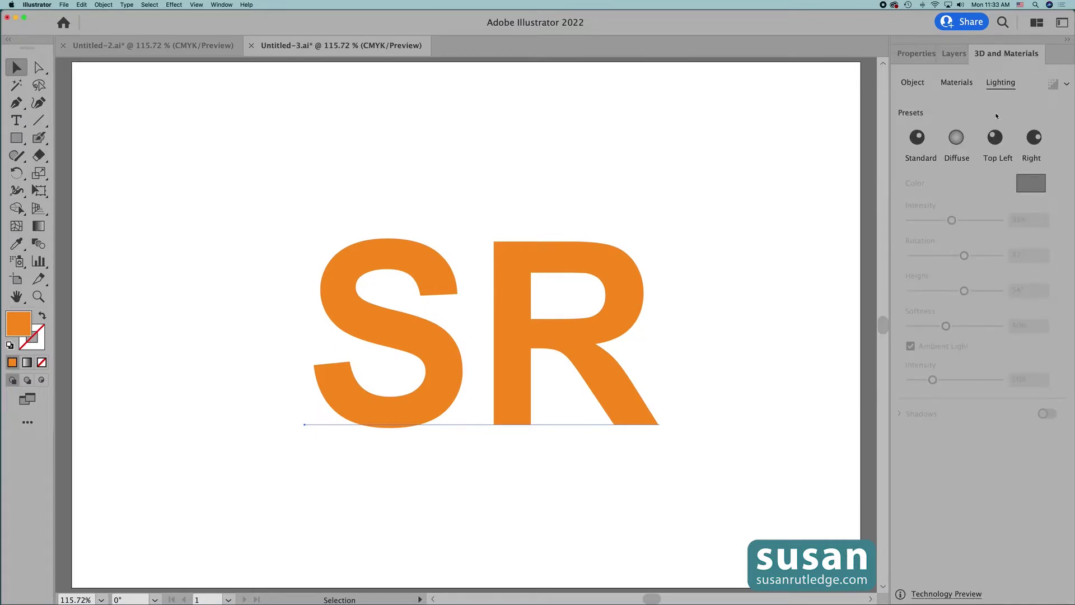
pyautogui.click(912, 84)
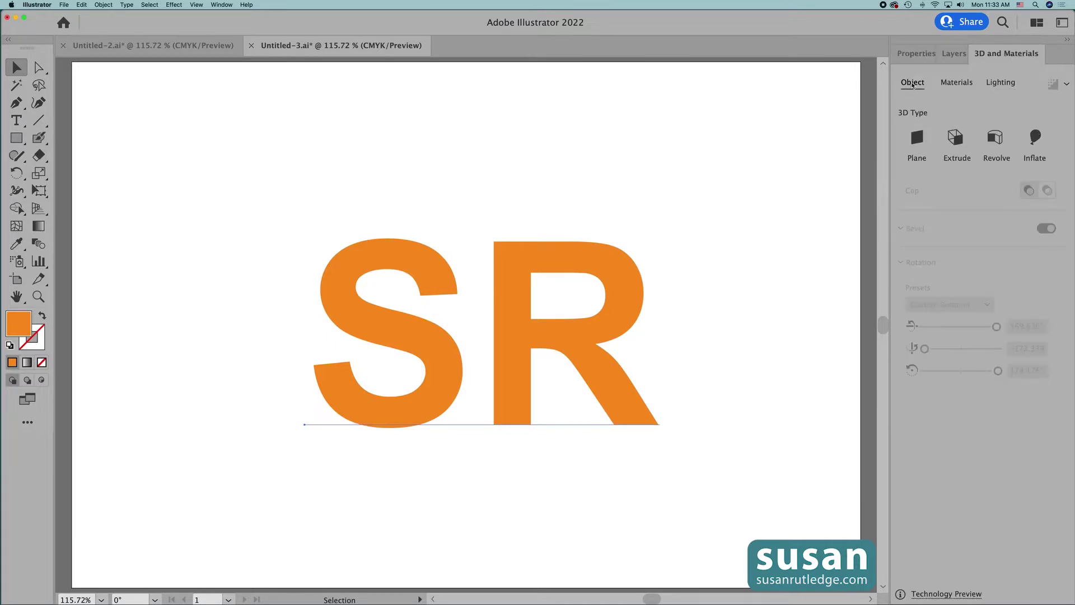
pyautogui.click(956, 139)
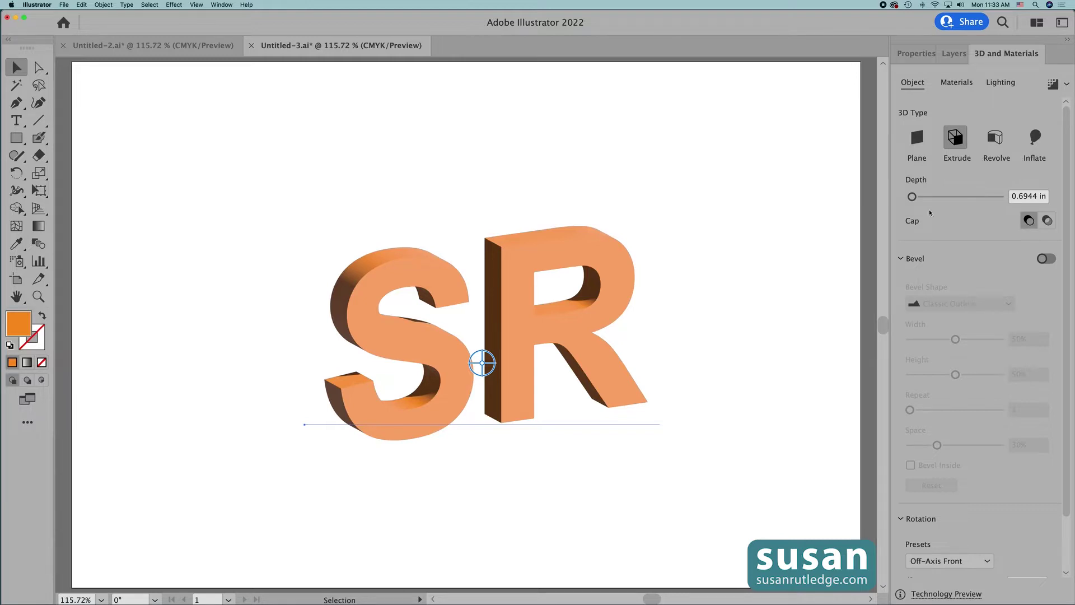
# Step: Try an extrusion depth of 1.9861 in and undo it, and try the hollow cap before returning to the solid cap
pyautogui.moveTo(912, 197); pyautogui.dragTo(918, 199)
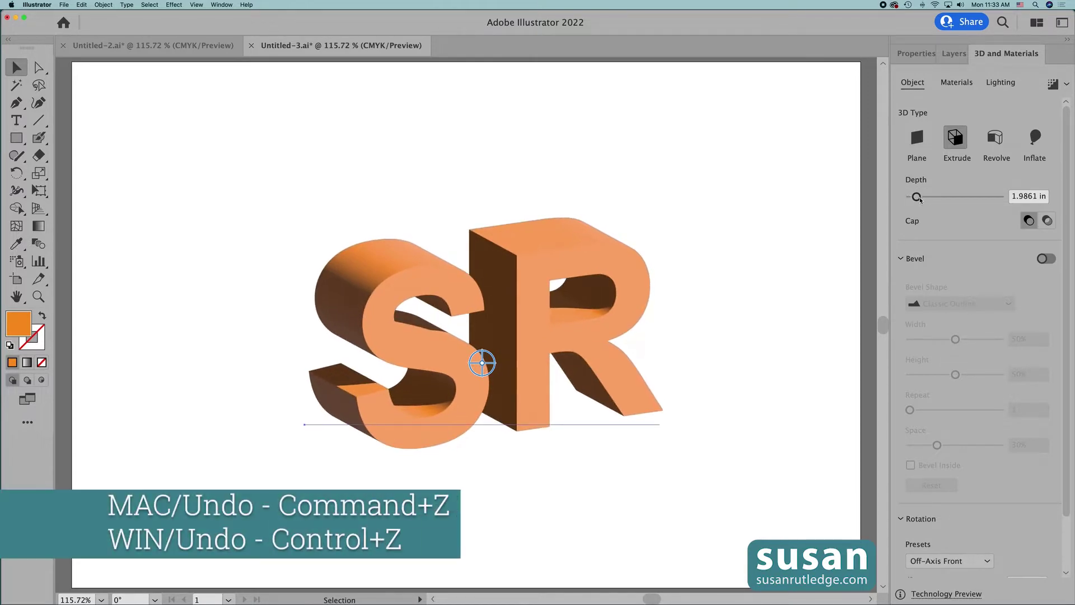
pyautogui.press('super+z')
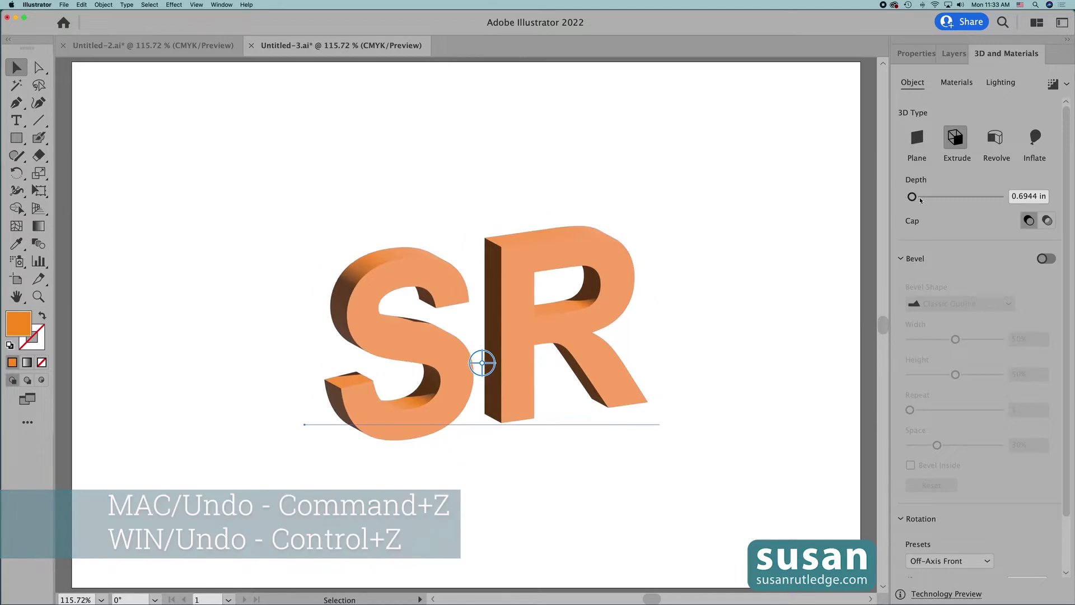
pyautogui.click(1047, 220)
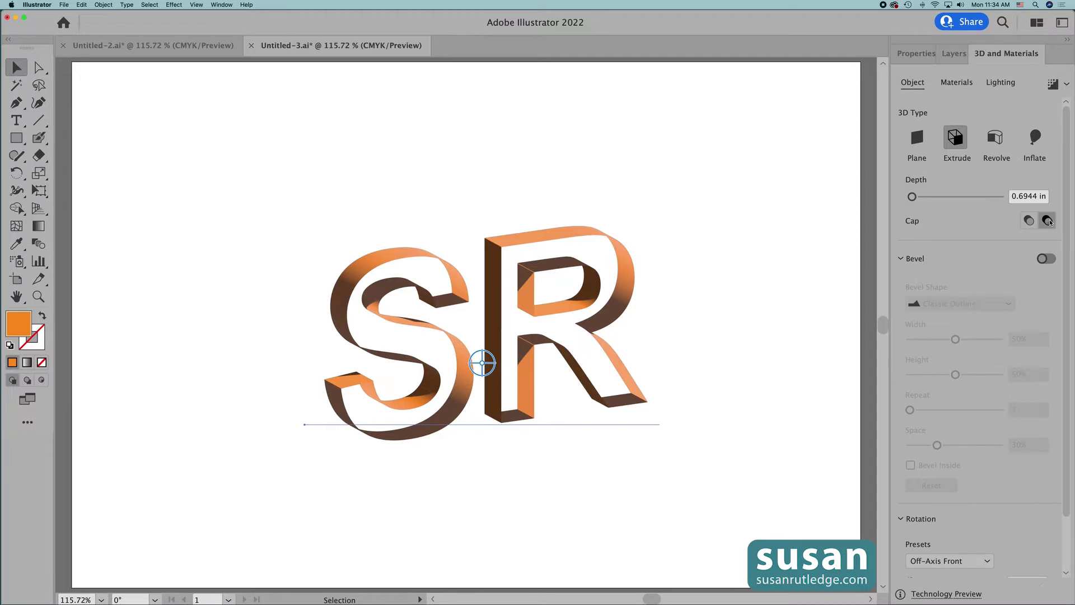
pyautogui.click(1029, 221)
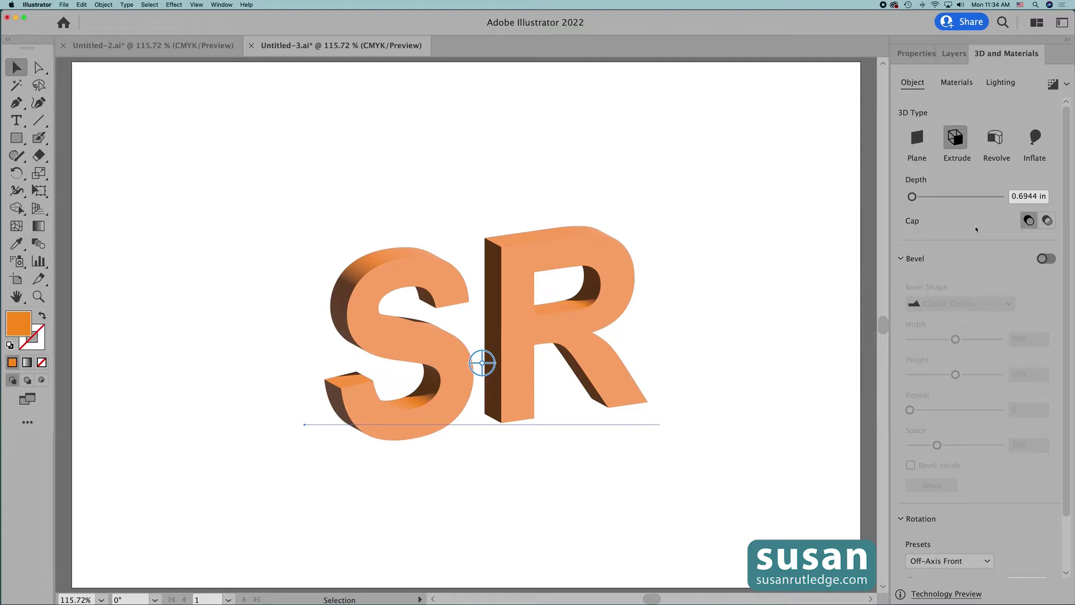
# Step: Turn on the bevel for the extruded text and try the Round, Convex and Step bevel shapes
pyautogui.click(1050, 259)
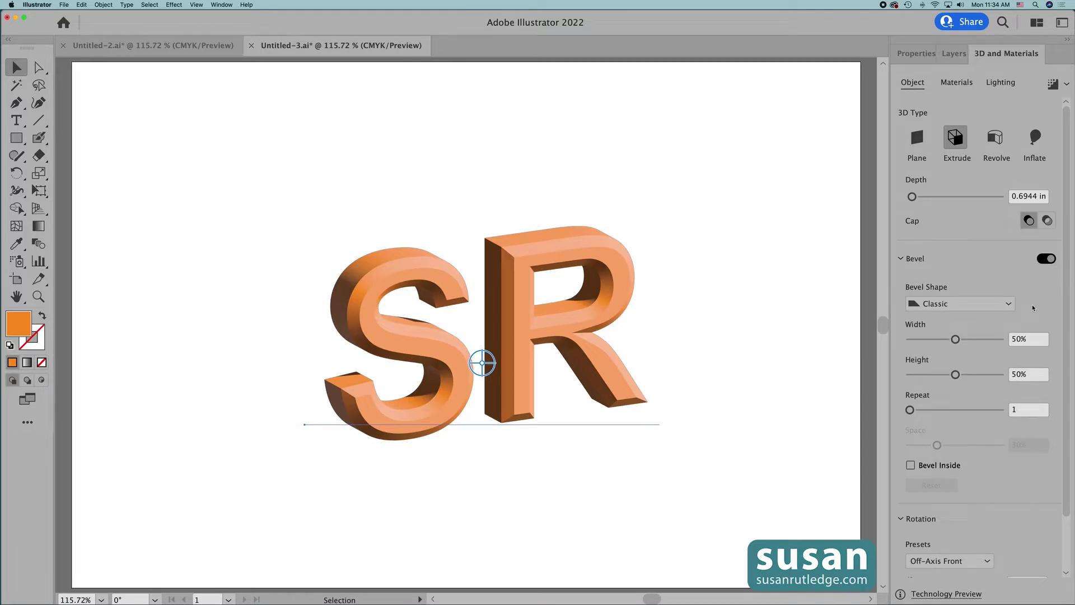
pyautogui.click(1009, 305)
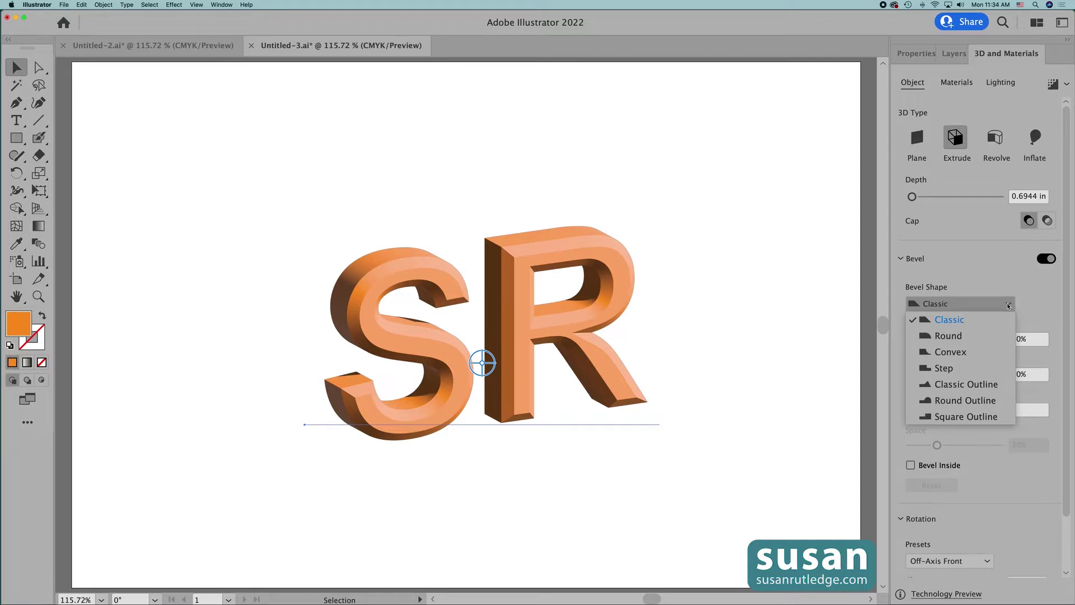
pyautogui.click(956, 336)
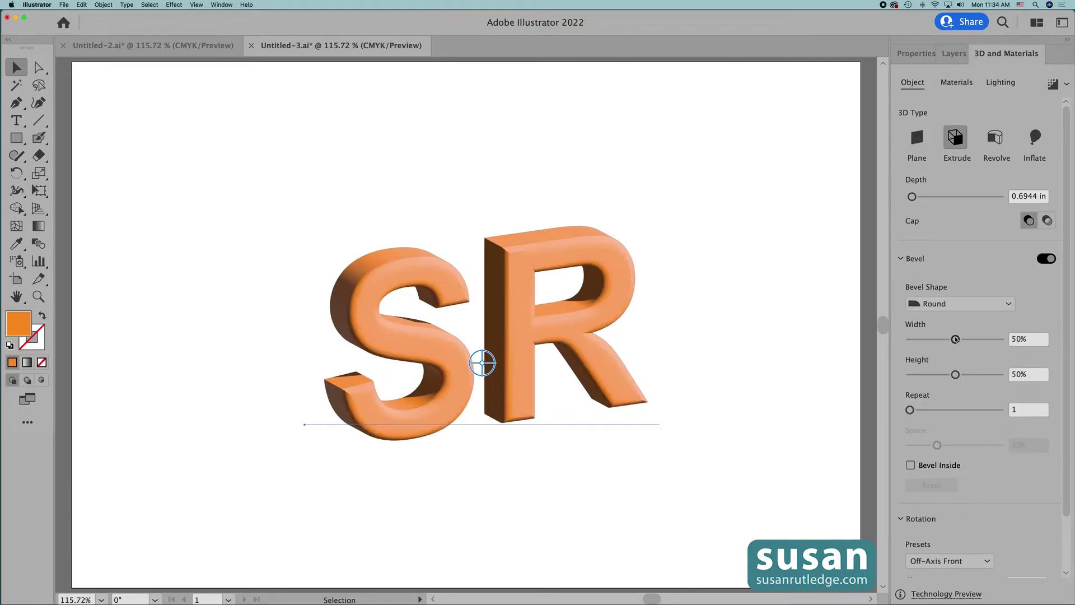
pyautogui.click(1008, 305)
pyautogui.click(953, 352)
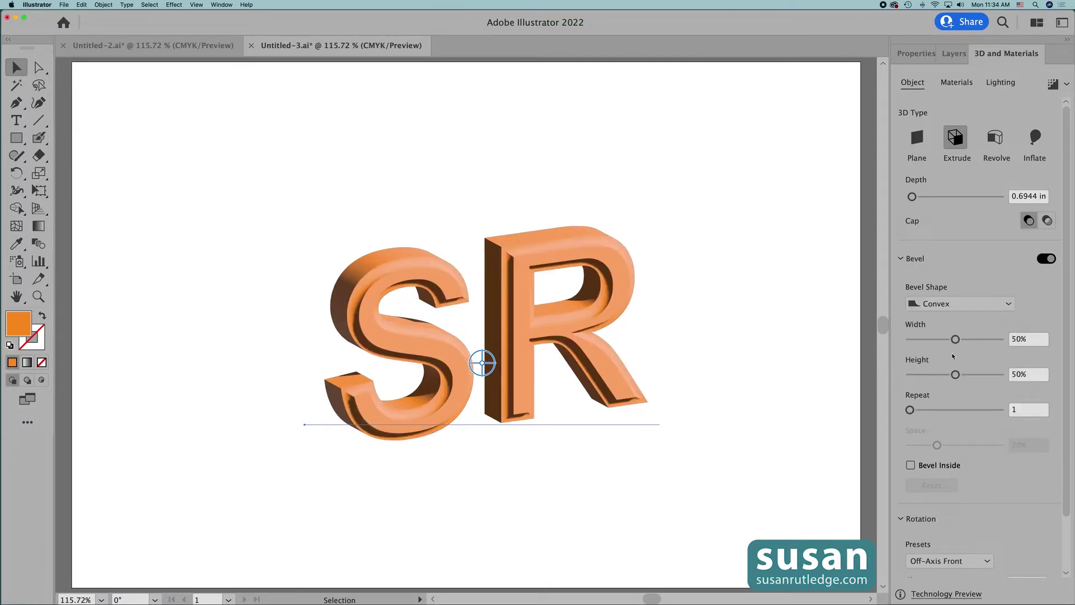
pyautogui.click(986, 303)
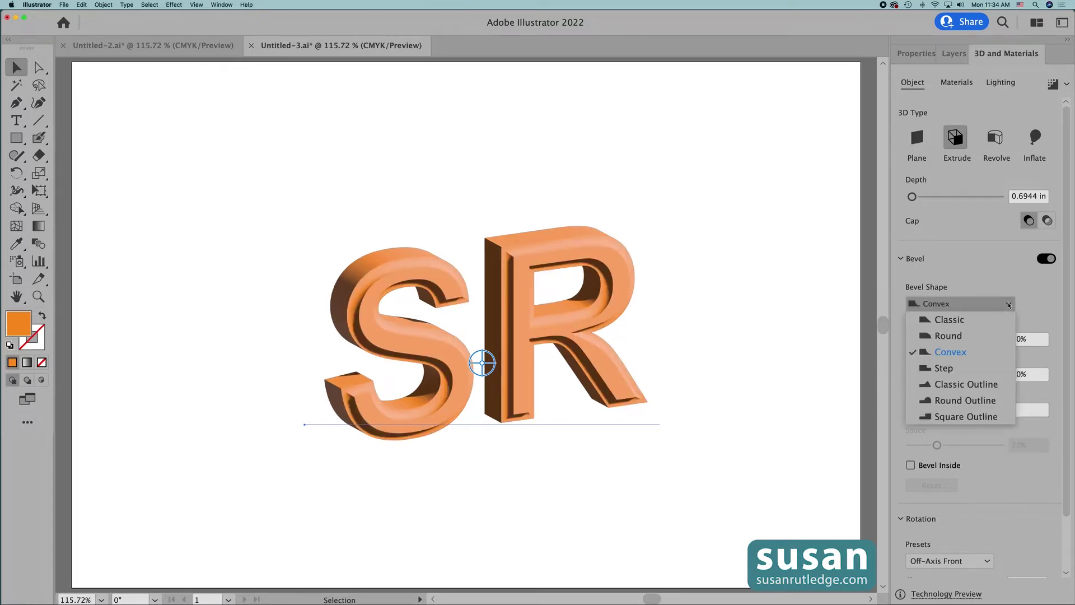
pyautogui.click(965, 368)
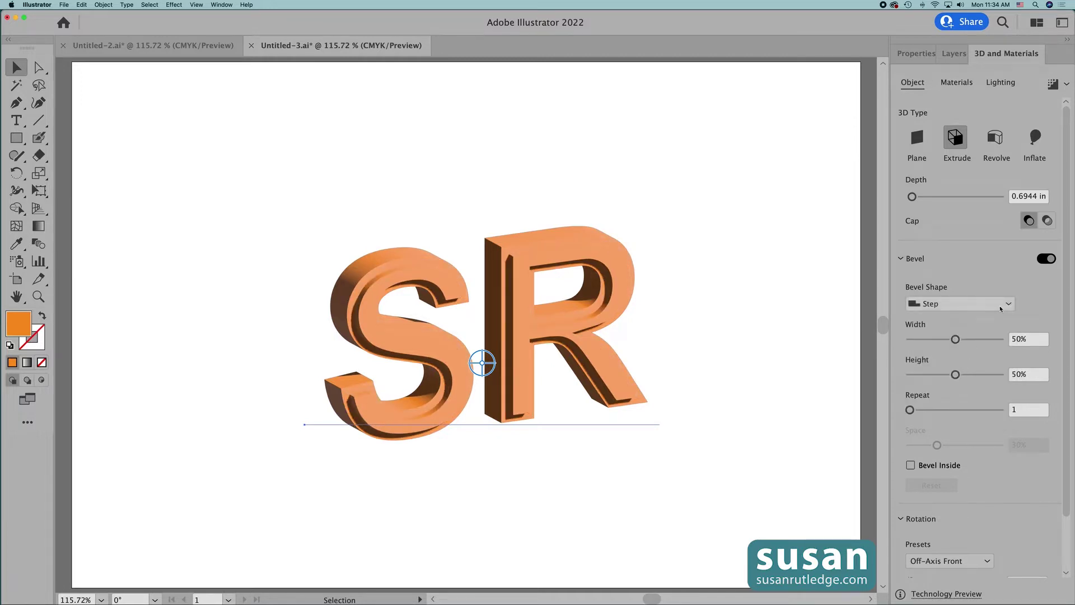
# Step: Compare the Classic Outline, Round Outline and Square Outline bevel shapes, and settle on Classic Outline
pyautogui.click(1003, 307)
pyautogui.click(975, 384)
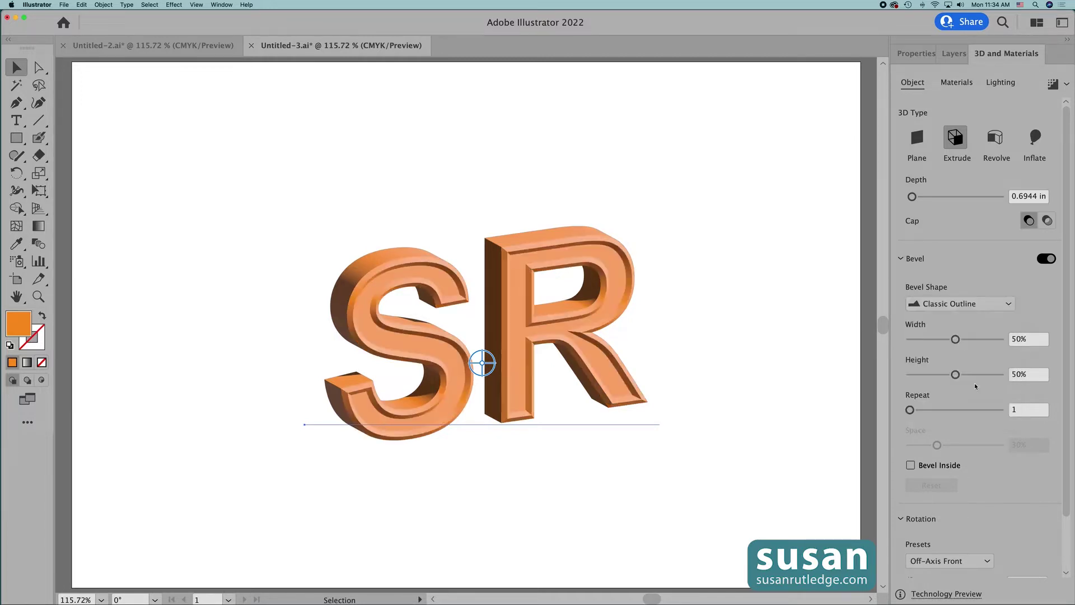
pyautogui.click(1008, 305)
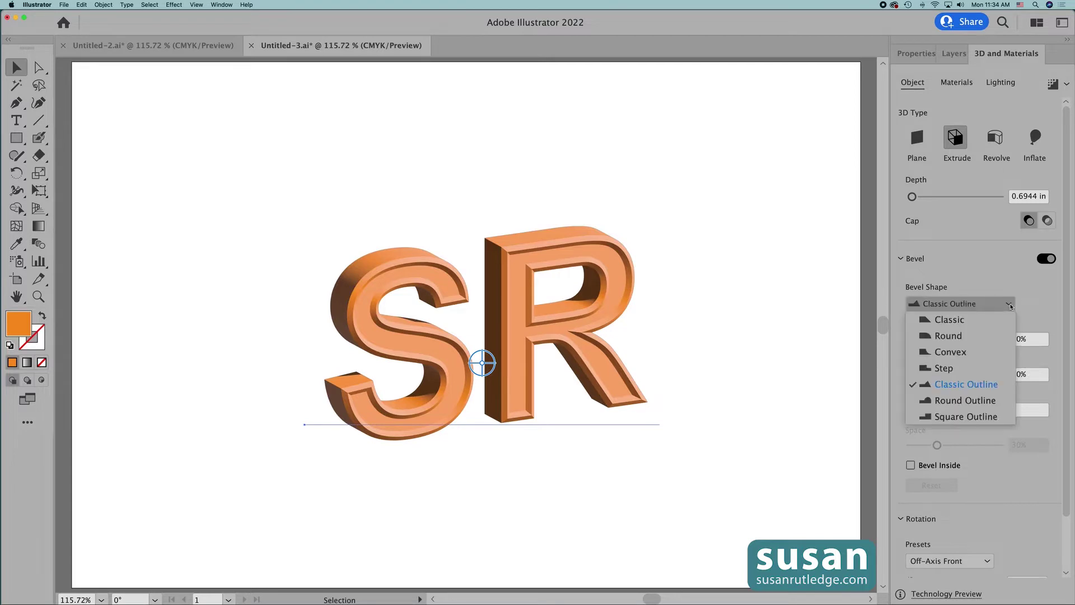
pyautogui.click(980, 399)
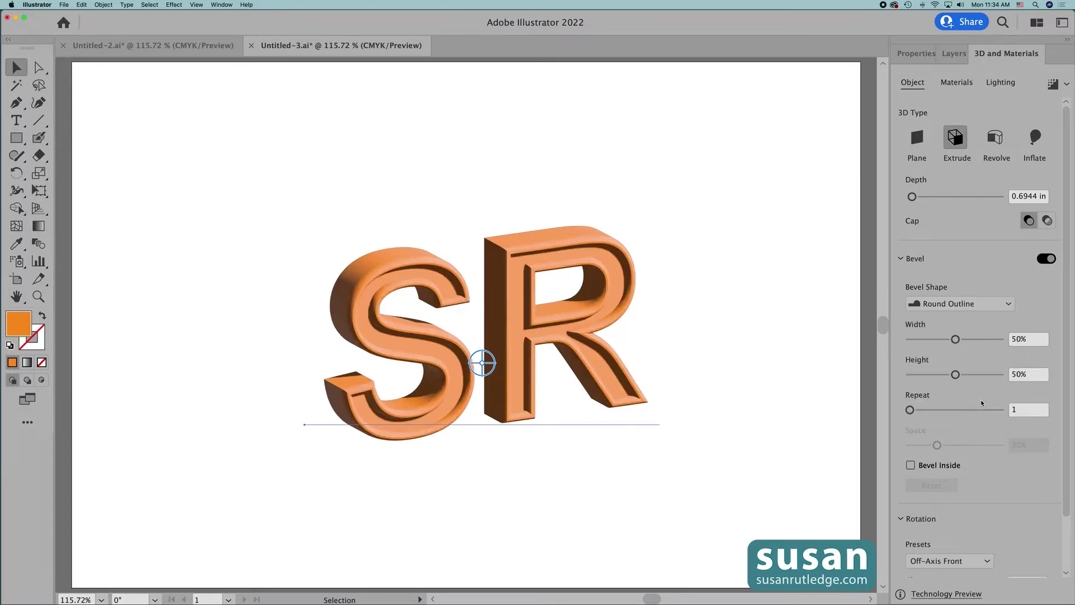
pyautogui.click(1002, 305)
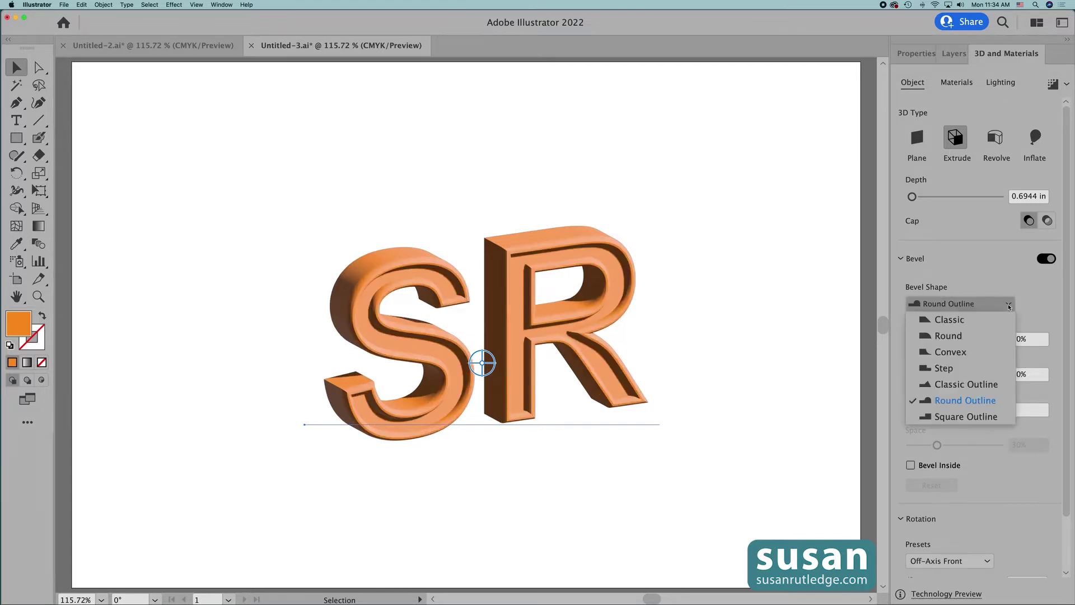
pyautogui.click(981, 416)
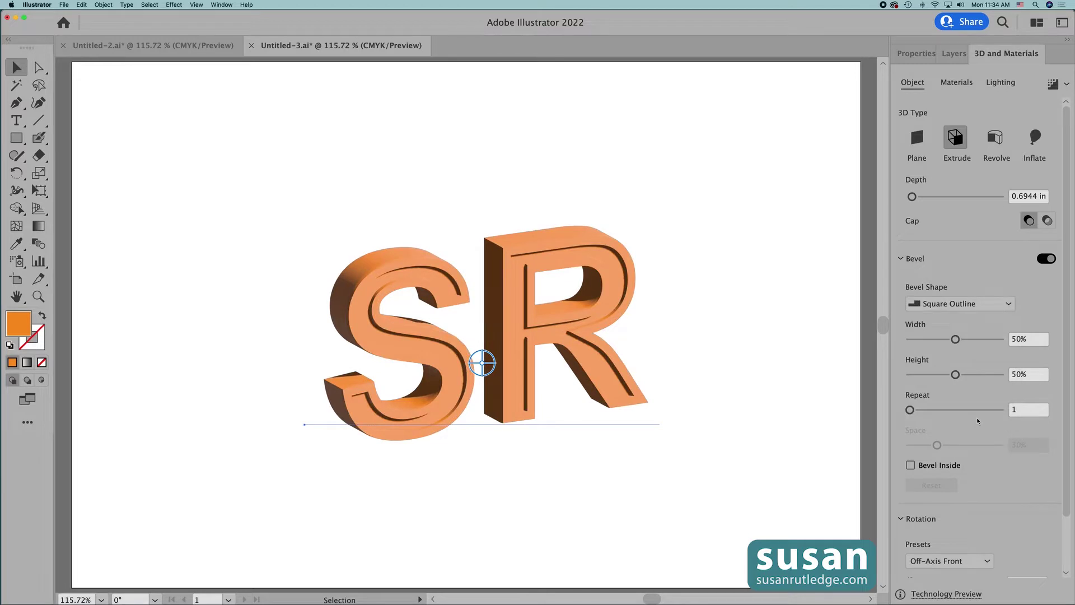
pyautogui.click(1001, 308)
pyautogui.click(980, 384)
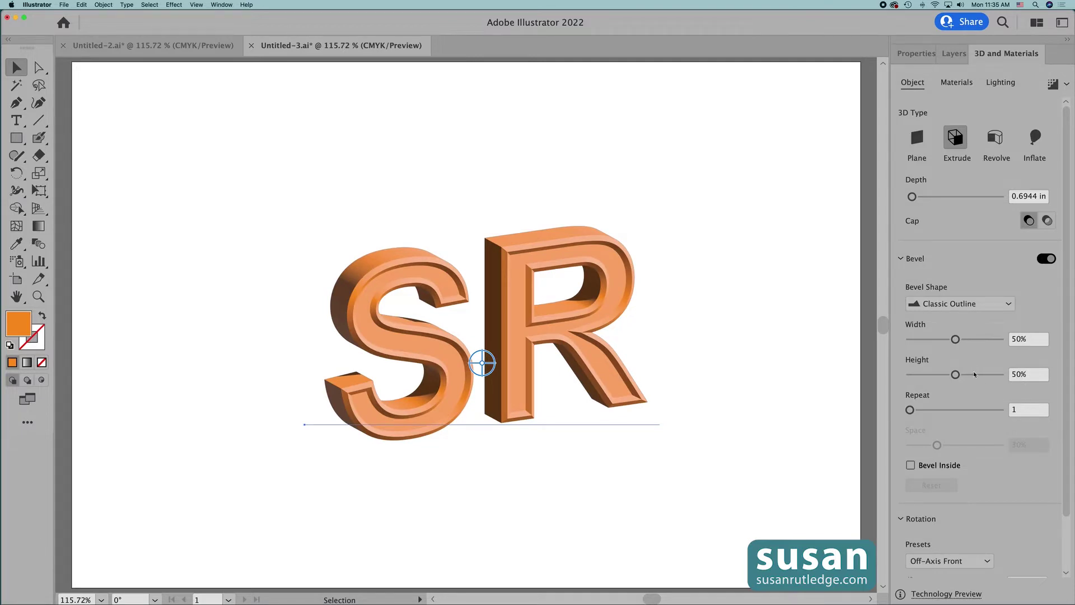
# Step: Try a bevel width of 67%, height 65%, repeat 2 and space 47% with Bevel Inside, and reset the bevel settings
pyautogui.moveTo(955, 339); pyautogui.dragTo(971, 339)
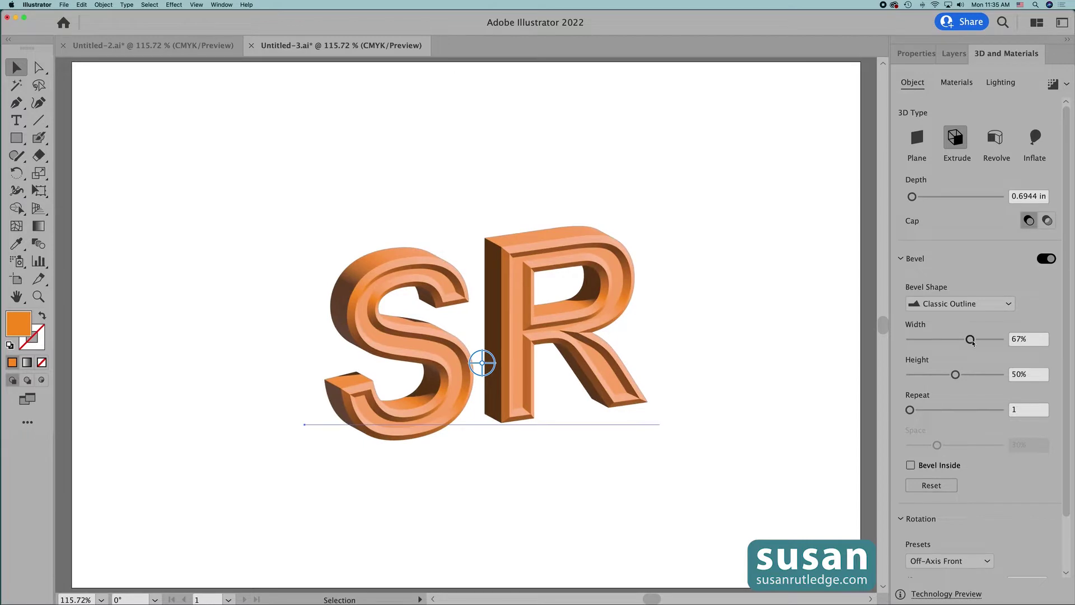
pyautogui.moveTo(956, 375); pyautogui.dragTo(970, 375)
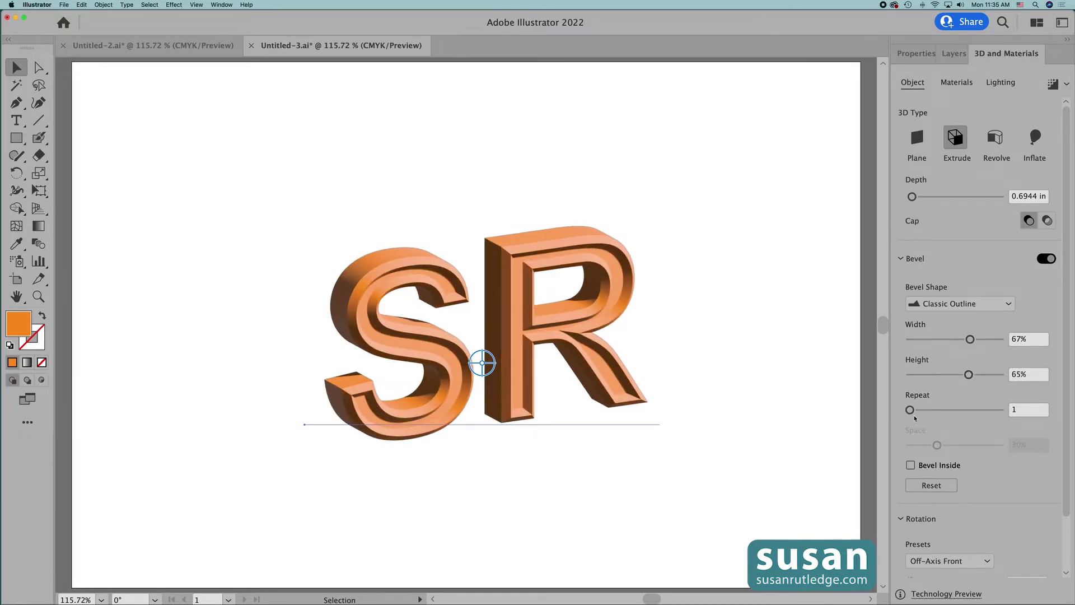
pyautogui.moveTo(910, 410); pyautogui.dragTo(919, 411)
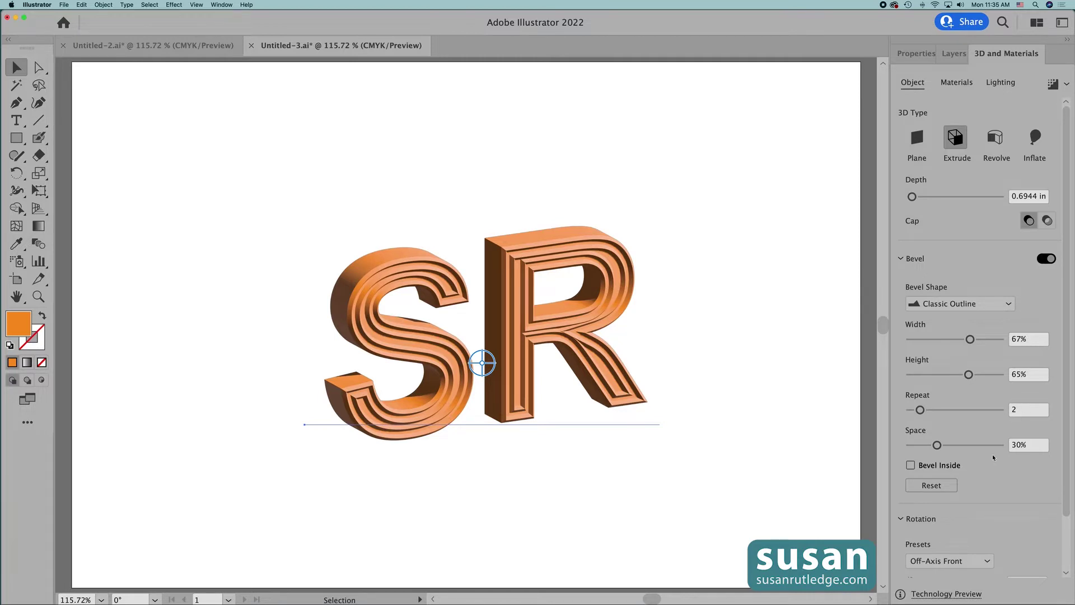
pyautogui.moveTo(939, 448); pyautogui.dragTo(954, 449)
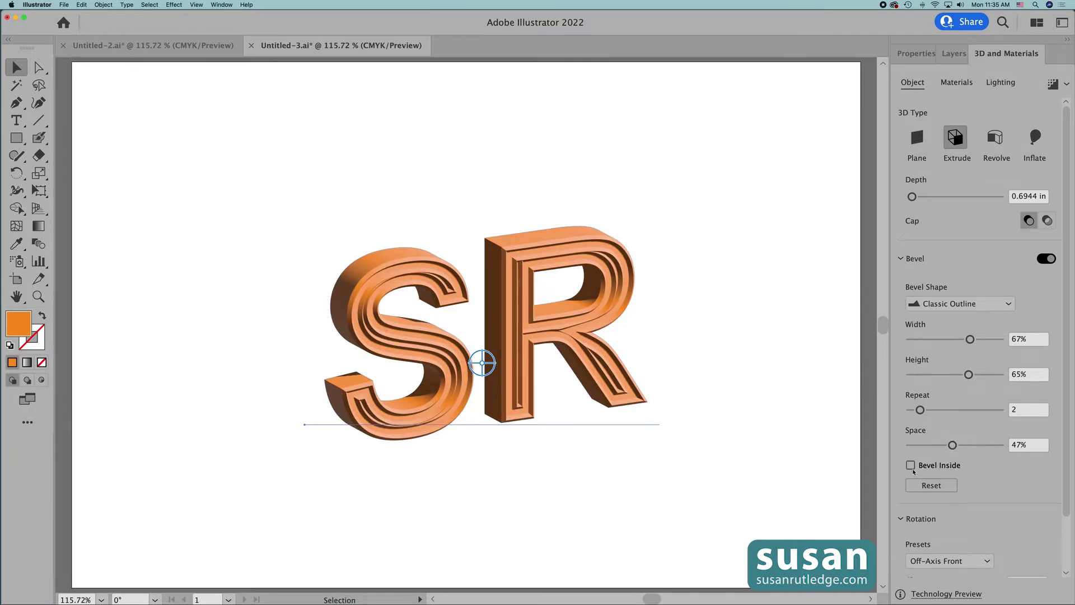
pyautogui.click(910, 466)
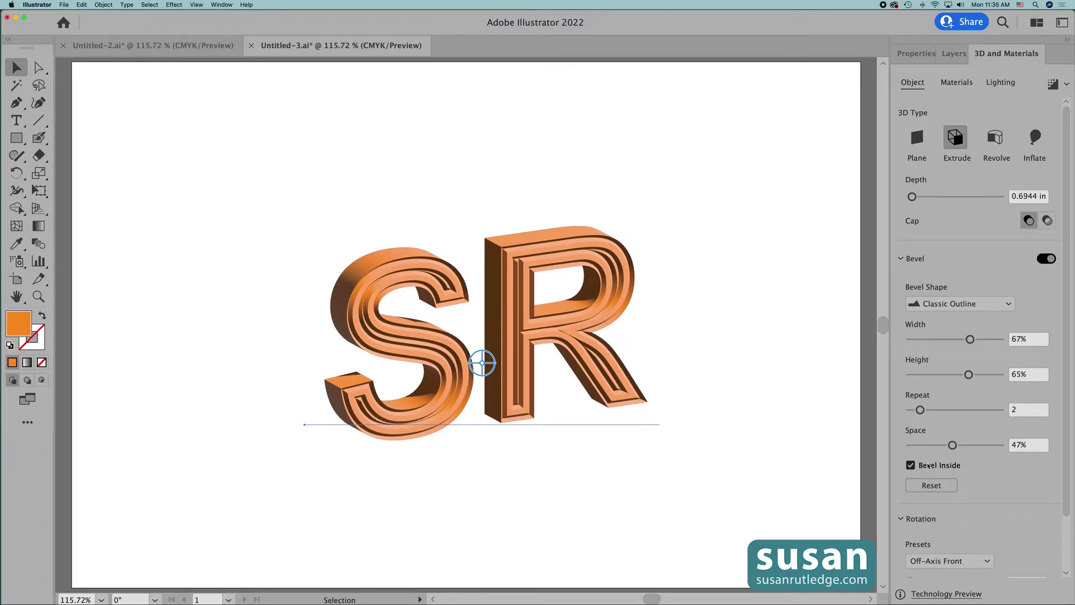
pyautogui.click(932, 486)
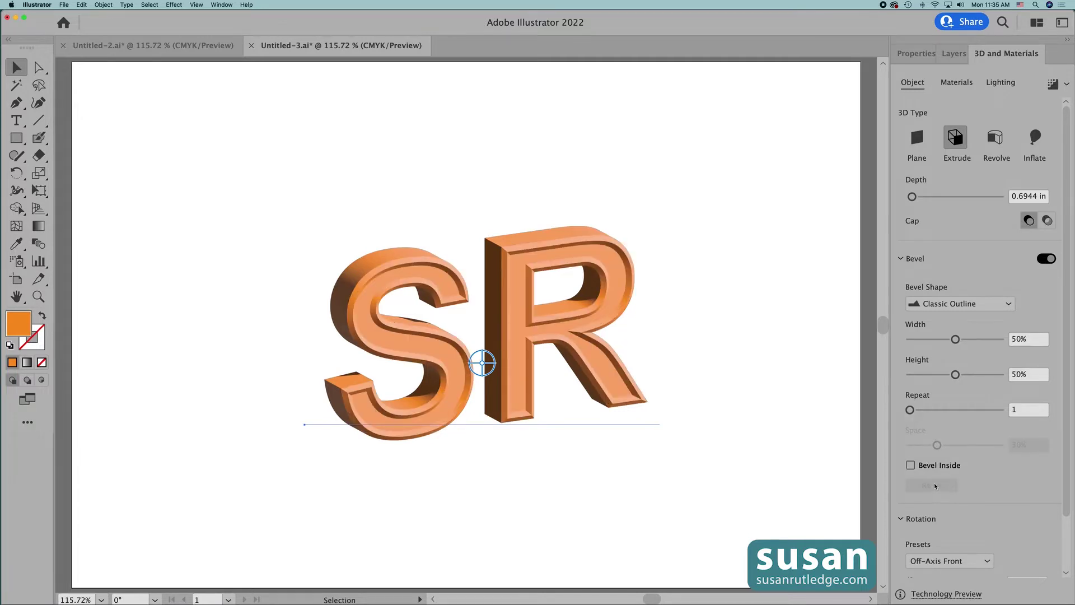
# Step: Set the bevel height to 60%
pyautogui.click(1031, 374)
pyautogui.write('60')
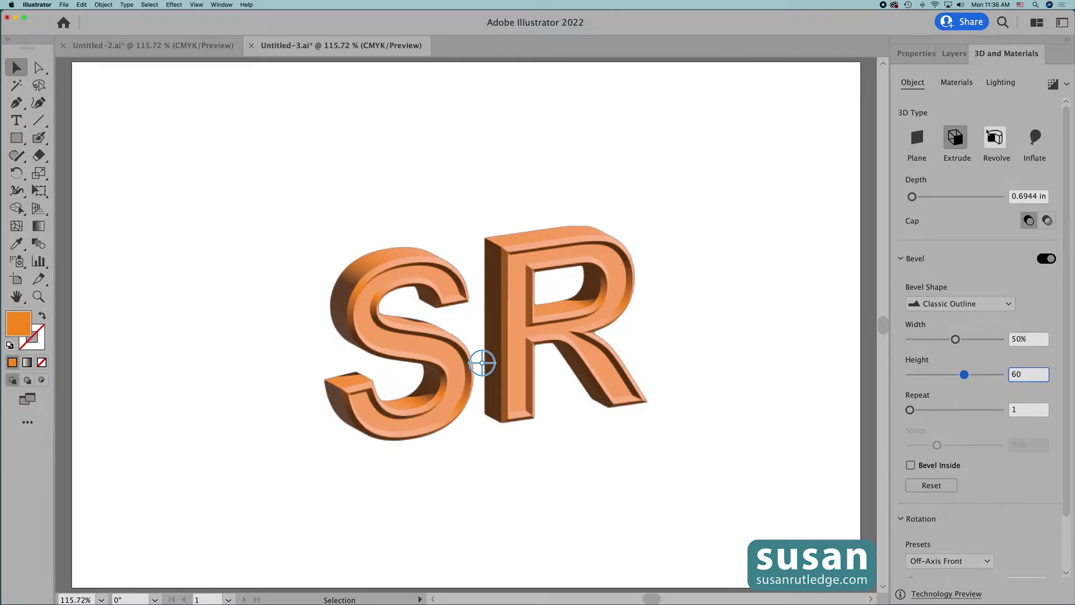
# Step: Apply the spotted concrete material to the extruded SR text and change its main color to green 95C48C
pyautogui.click(957, 83)
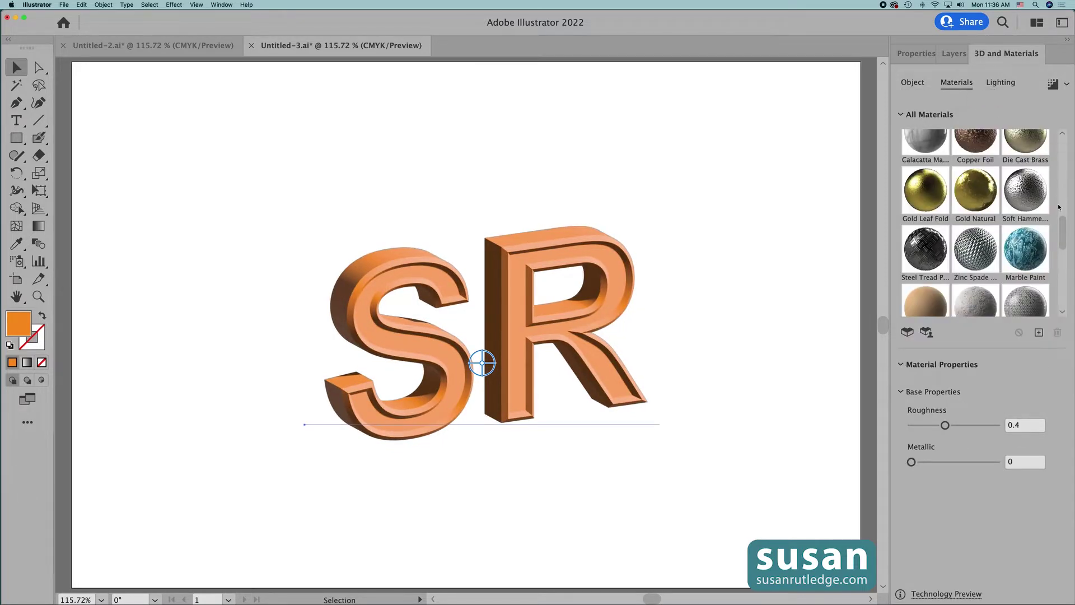
pyautogui.moveTo(1065, 238); pyautogui.dragTo(1068, 175)
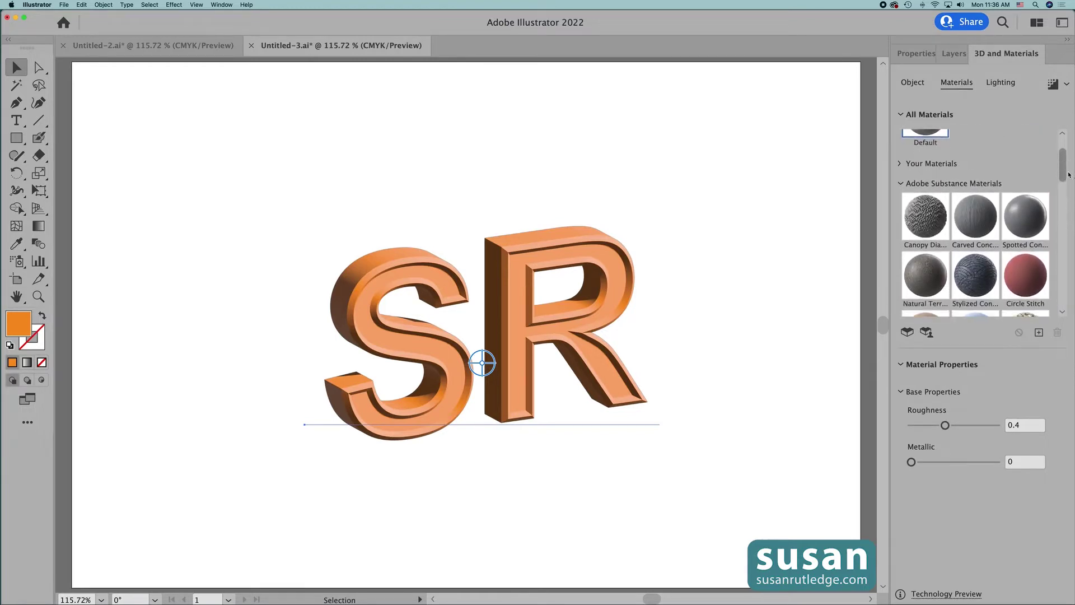
pyautogui.click(1026, 220)
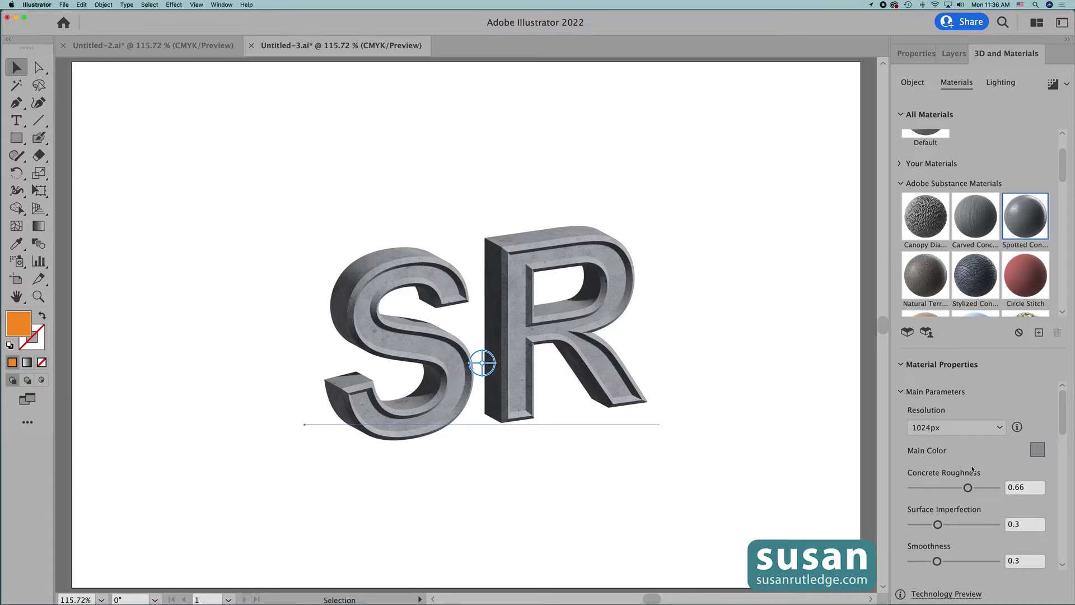
pyautogui.click(1037, 450)
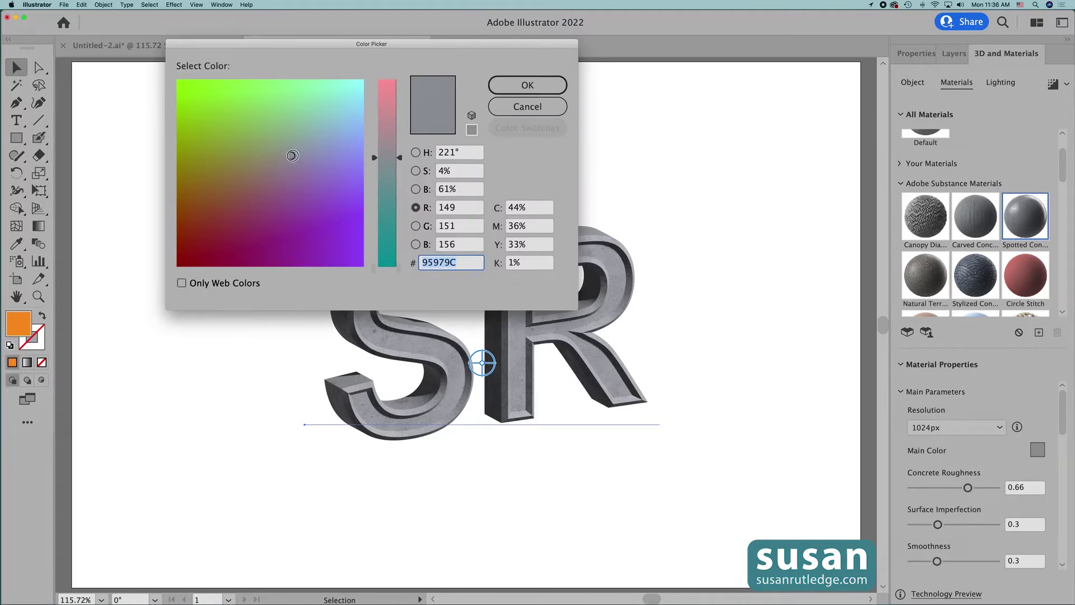
pyautogui.moveTo(291, 153)
pyautogui.mouseDown()
pyautogui.moveTo(290, 110)
pyautogui.moveTo(280, 123)
pyautogui.mouseUp()
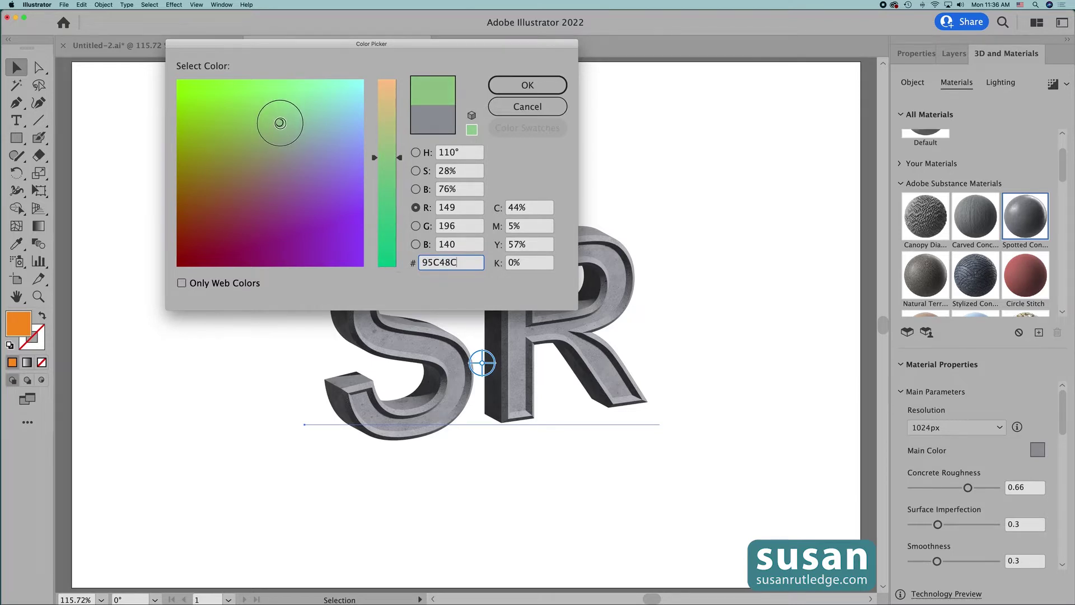
pyautogui.click(527, 85)
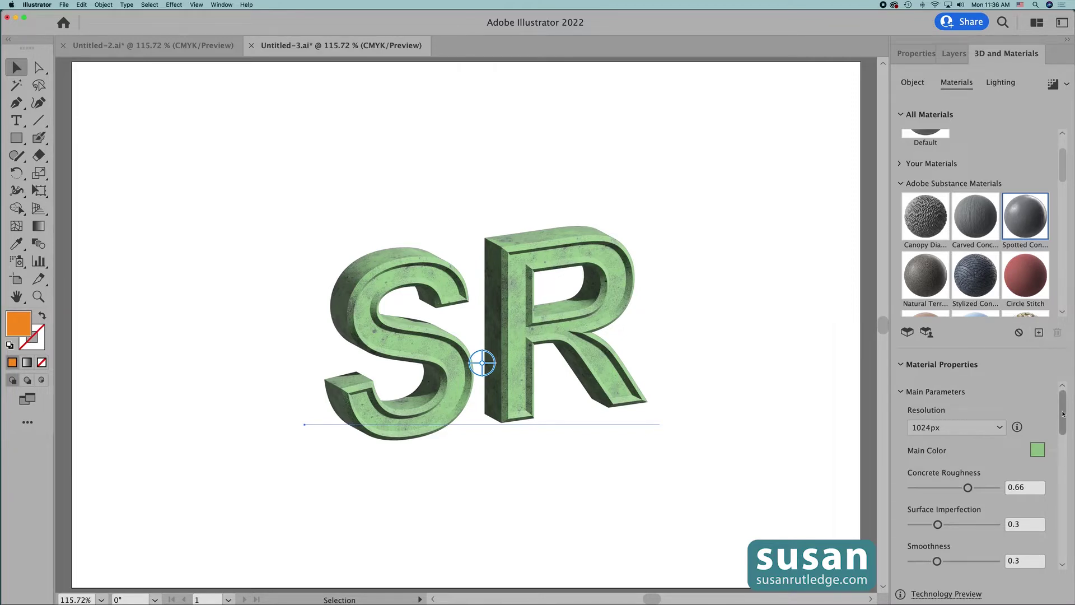
# Step: Set the material's concrete roughness to 0.75 and its density to 364
pyautogui.scroll(-3, 1002, 427)
pyautogui.moveTo(967, 417); pyautogui.dragTo(979, 418)
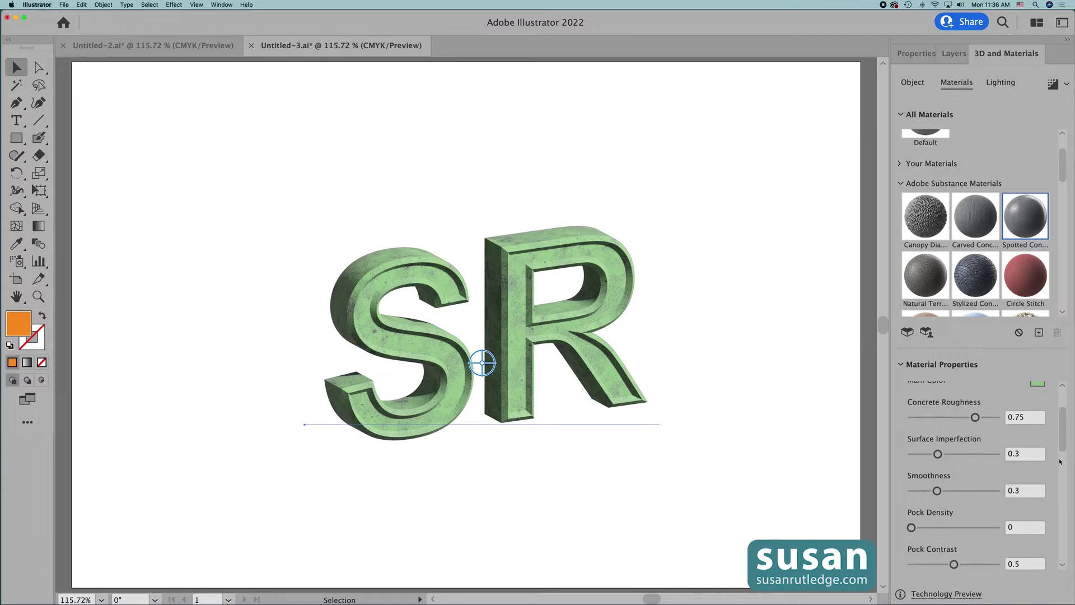
pyautogui.moveTo(1062, 442); pyautogui.dragTo(1063, 495)
pyautogui.moveTo(912, 516); pyautogui.dragTo(939, 521)
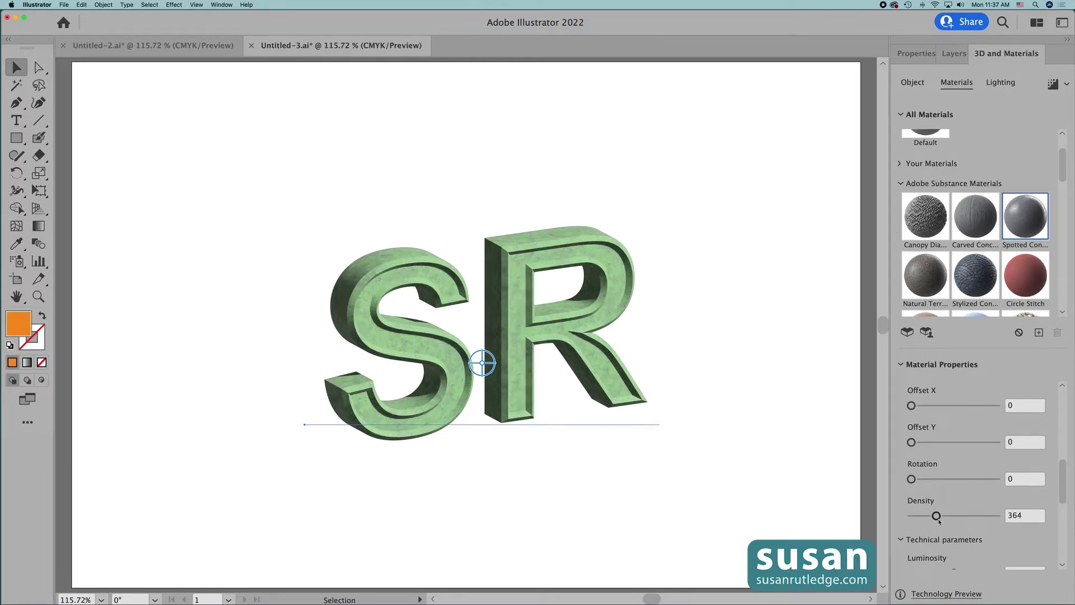
# Step: Set the light height to 58° on the SR text, and delete the green lettering from the artboard
pyautogui.click(1001, 84)
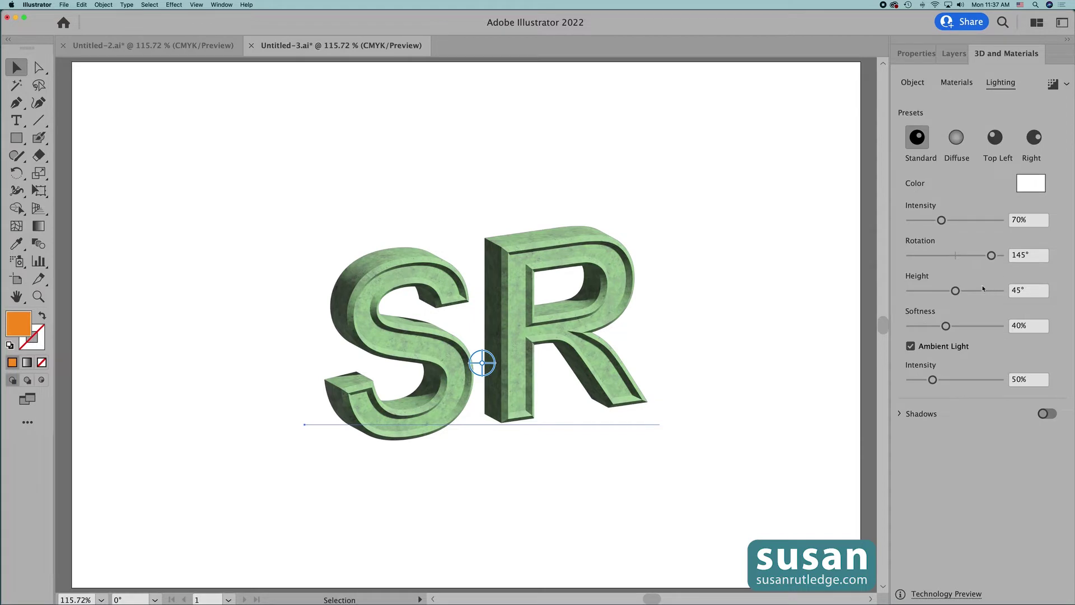
pyautogui.moveTo(955, 291); pyautogui.dragTo(971, 295)
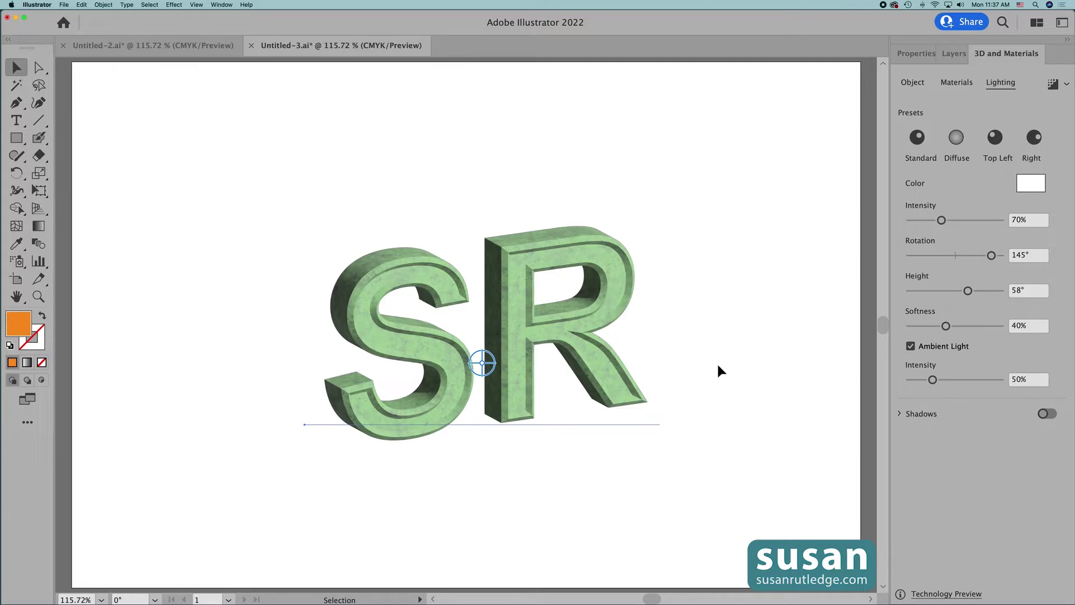
pyautogui.click(694, 348)
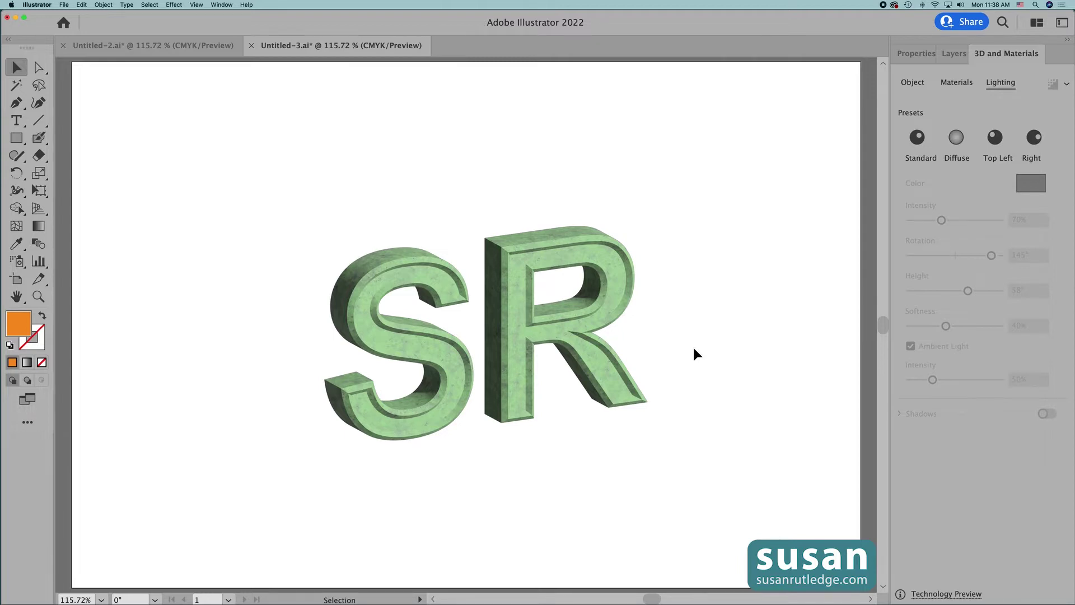
pyautogui.click(624, 331)
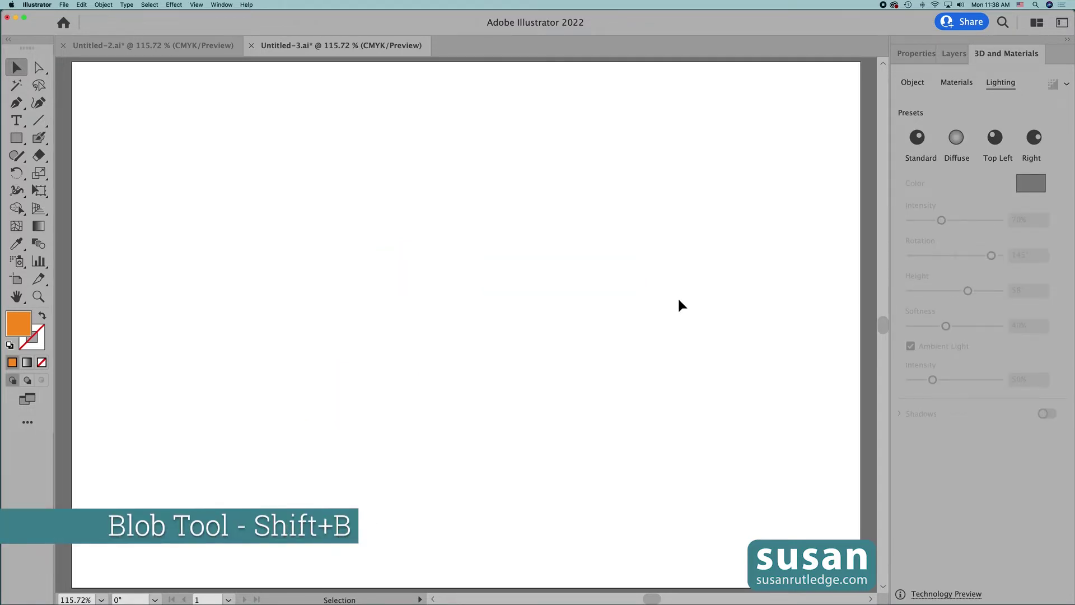
# Step: Set up the Blob Brush with Keep Selected, Merge Only with Selection and a 20 pt size
pyautogui.hotkey('shift', 'b')
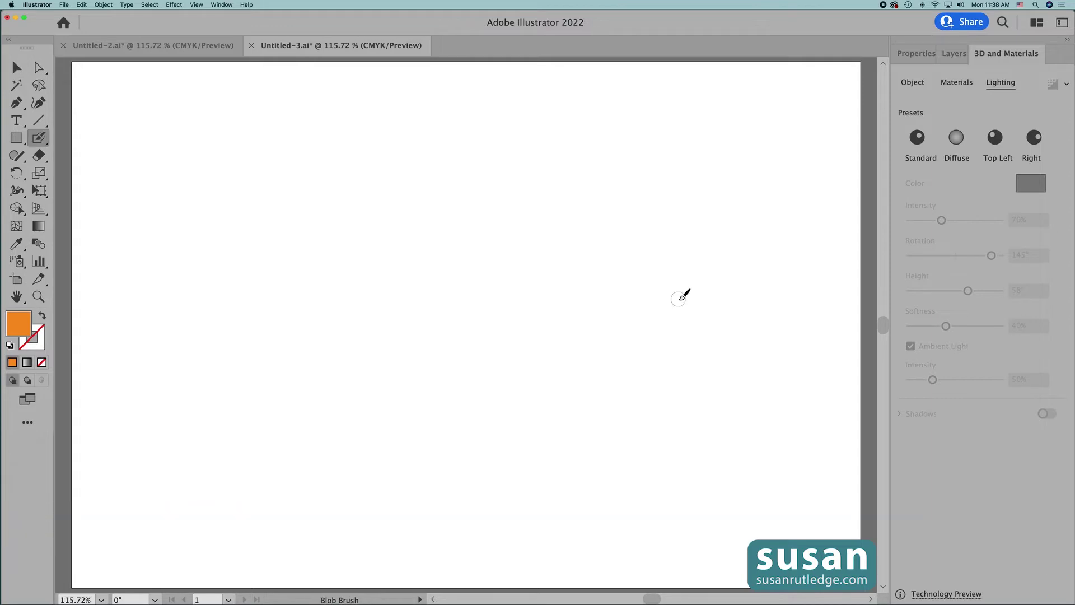
pyautogui.press('Return')
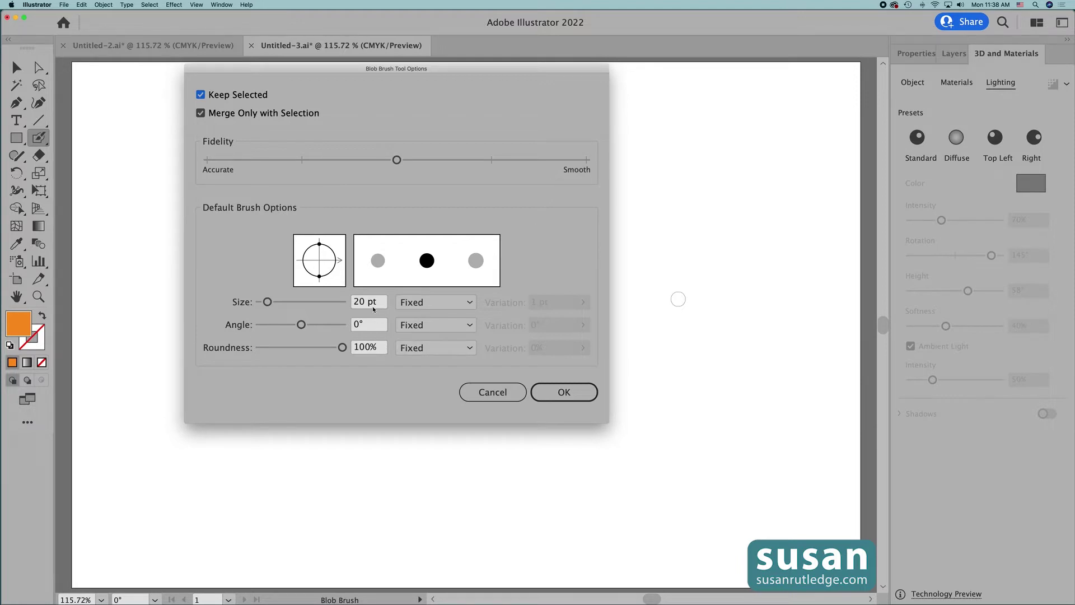
pyautogui.click(566, 392)
pyautogui.press(']')
pyautogui.press(']')
pyautogui.press(']')
pyautogui.press(']')
# Step: Draw large looping script letters S and R across the artboard with the Blob Brush, and apply the Extrude 3D type
pyautogui.moveTo(157, 525)
pyautogui.mouseDown()
pyautogui.moveTo(332, 328)
pyautogui.moveTo(397, 226)
pyautogui.moveTo(411, 154)
pyautogui.moveTo(400, 124)
pyautogui.moveTo(386, 123)
pyautogui.moveTo(369, 174)
pyautogui.moveTo(371, 256)
pyautogui.moveTo(401, 384)
pyautogui.moveTo(409, 455)
pyautogui.moveTo(399, 496)
pyautogui.moveTo(366, 522)
pyautogui.moveTo(262, 521)
pyautogui.moveTo(196, 475)
pyautogui.moveTo(184, 398)
pyautogui.moveTo(226, 363)
pyautogui.moveTo(285, 376)
pyautogui.moveTo(337, 410)
pyautogui.moveTo(447, 516)
pyautogui.moveTo(490, 522)
pyautogui.moveTo(519, 496)
pyautogui.mouseUp()
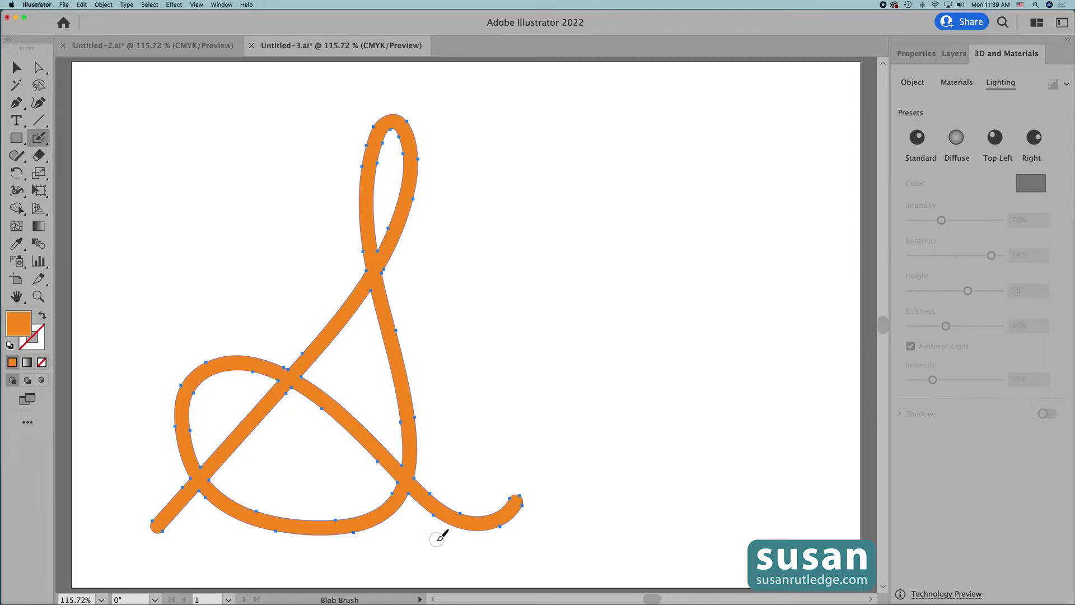
pyautogui.moveTo(436, 537)
pyautogui.mouseDown()
pyautogui.moveTo(469, 425)
pyautogui.moveTo(472, 171)
pyautogui.moveTo(576, 131)
pyautogui.moveTo(643, 160)
pyautogui.moveTo(628, 241)
pyautogui.moveTo(522, 299)
pyautogui.moveTo(410, 320)
pyautogui.moveTo(409, 287)
pyautogui.moveTo(454, 299)
pyautogui.moveTo(498, 349)
pyautogui.moveTo(557, 465)
pyautogui.moveTo(615, 540)
pyautogui.moveTo(708, 494)
pyautogui.moveTo(623, 410)
pyautogui.moveTo(635, 475)
pyautogui.mouseUp()
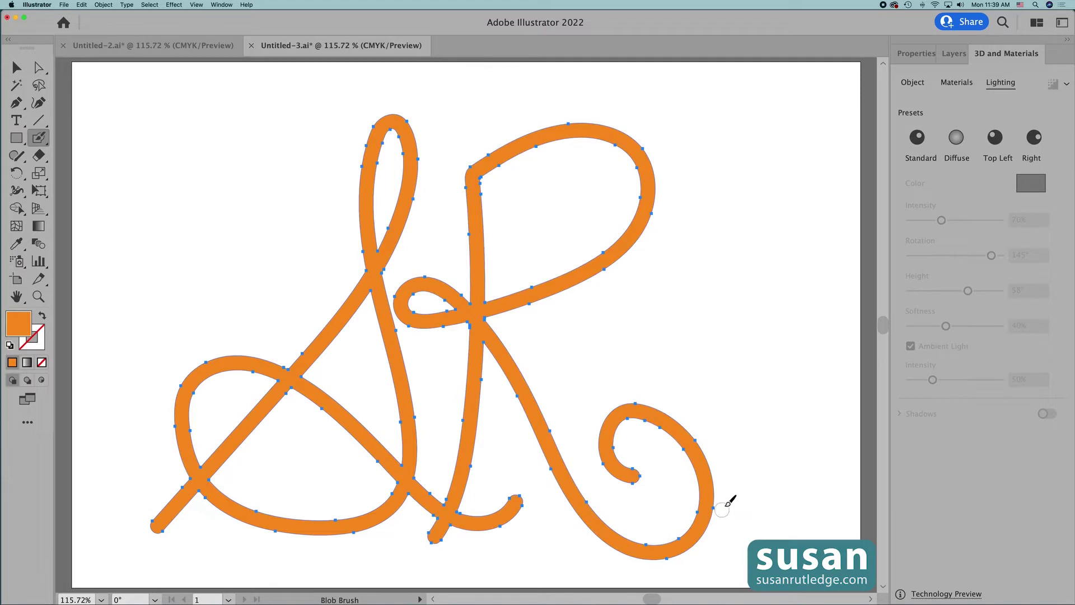
pyautogui.click(913, 83)
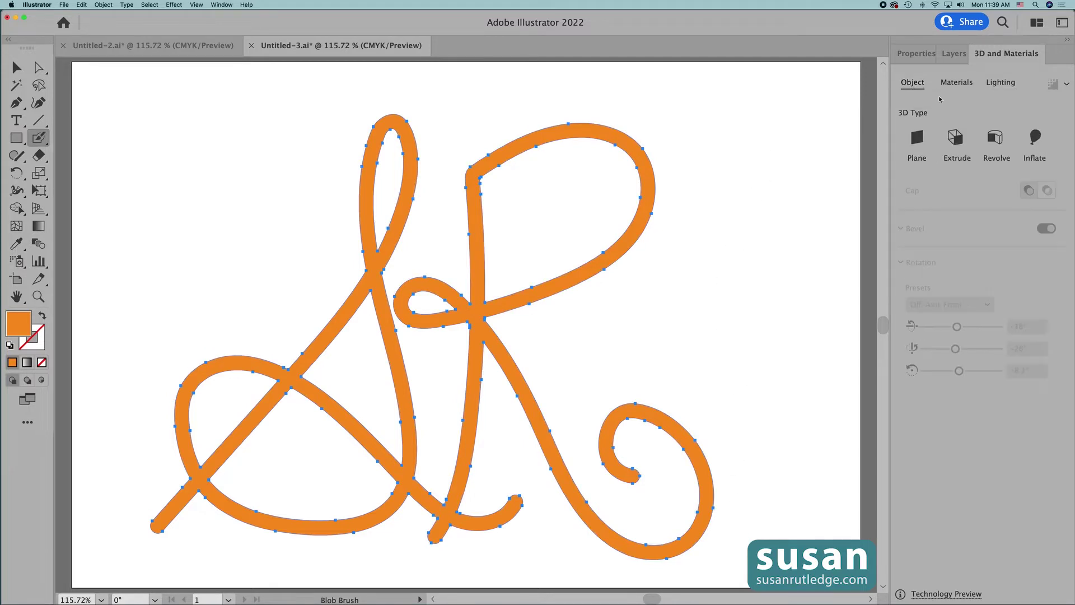
pyautogui.click(958, 139)
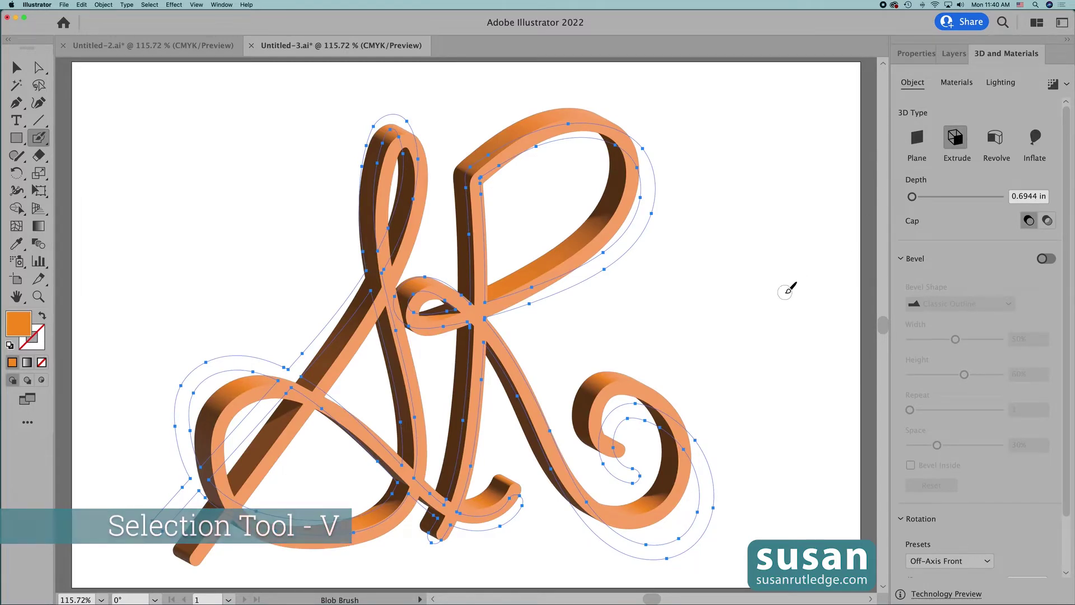
pyautogui.press('v')
pyautogui.click(733, 271)
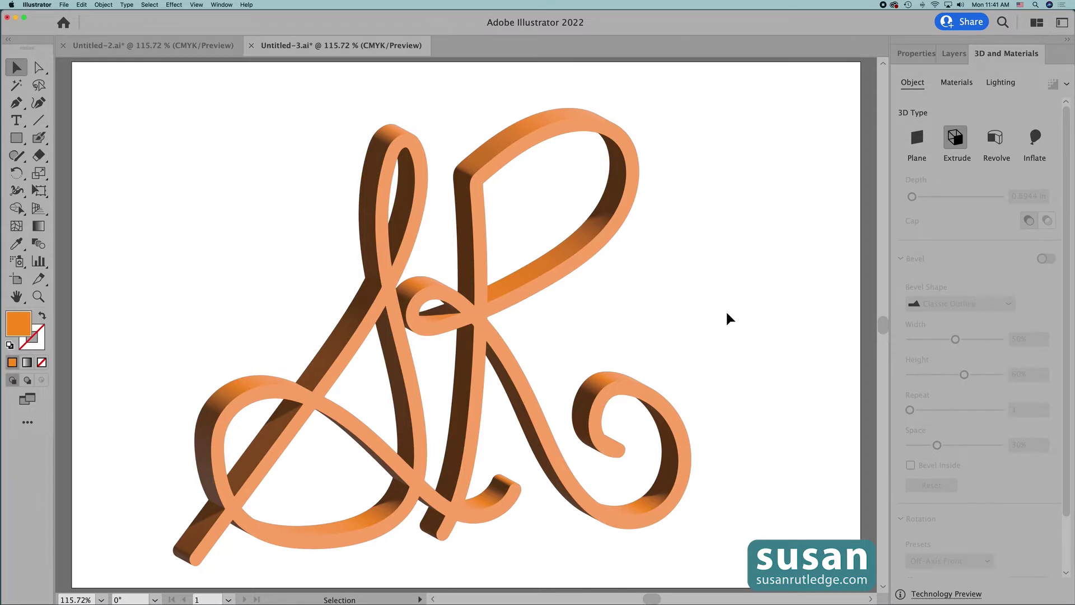
# Step: Turn on the bevel for the extruded script letters and choose the Convex bevel shape
pyautogui.click(539, 285)
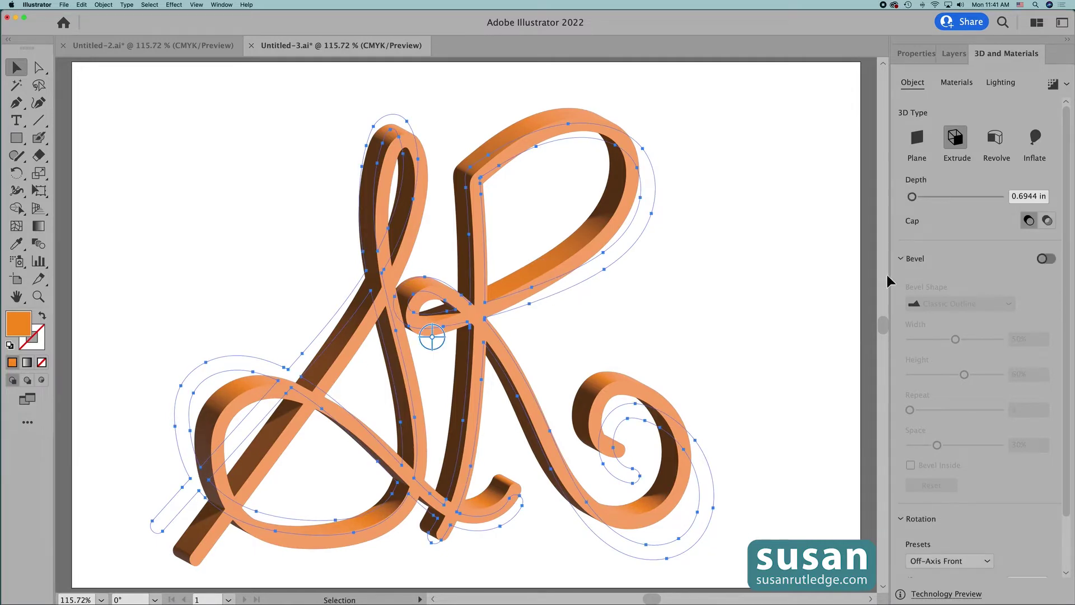
pyautogui.click(1048, 259)
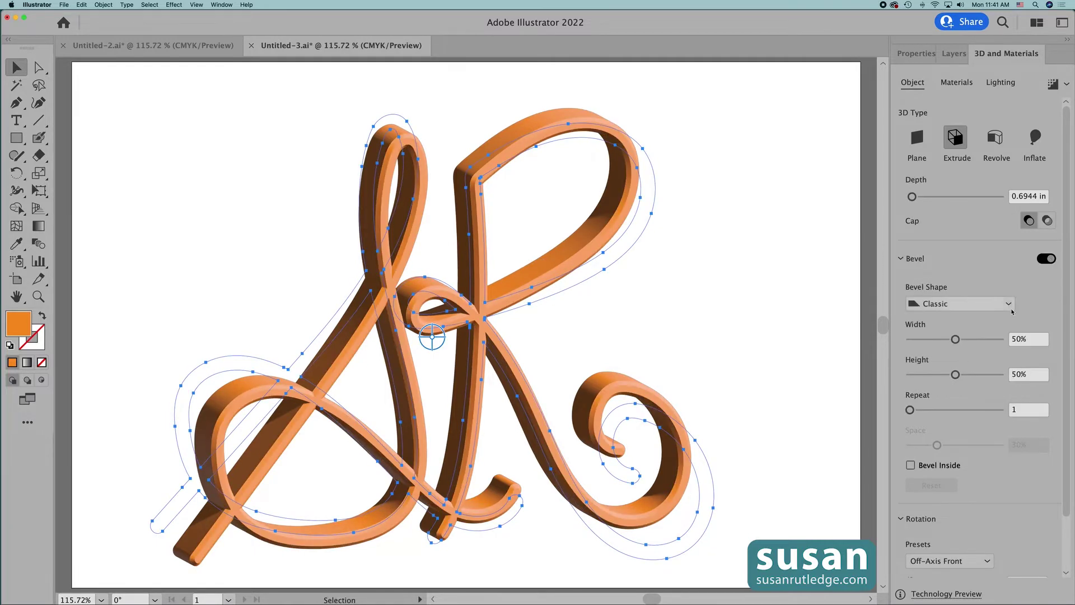
pyautogui.click(1007, 306)
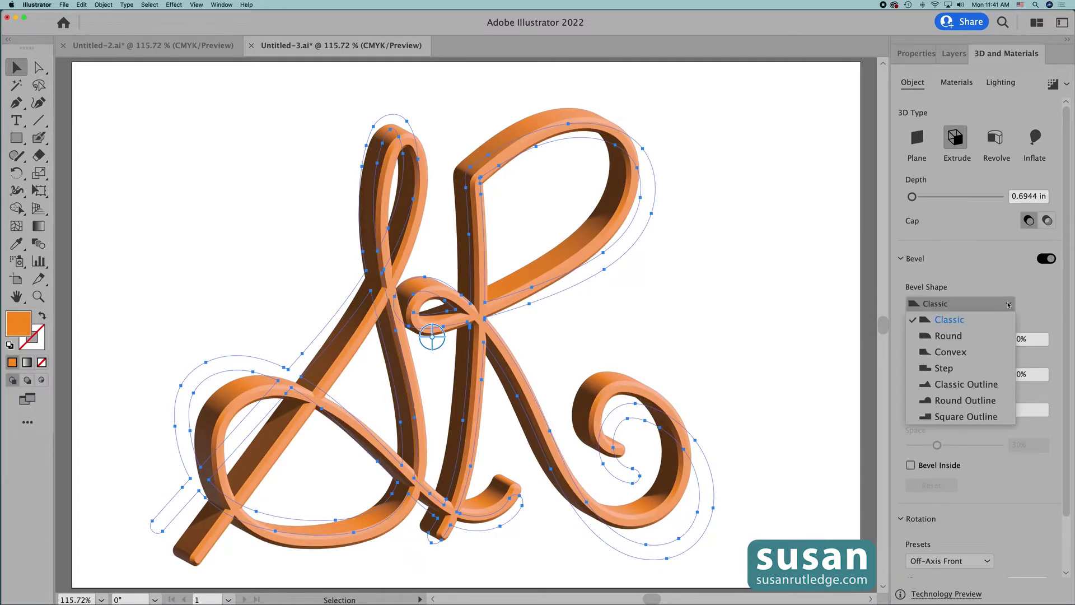
pyautogui.click(962, 353)
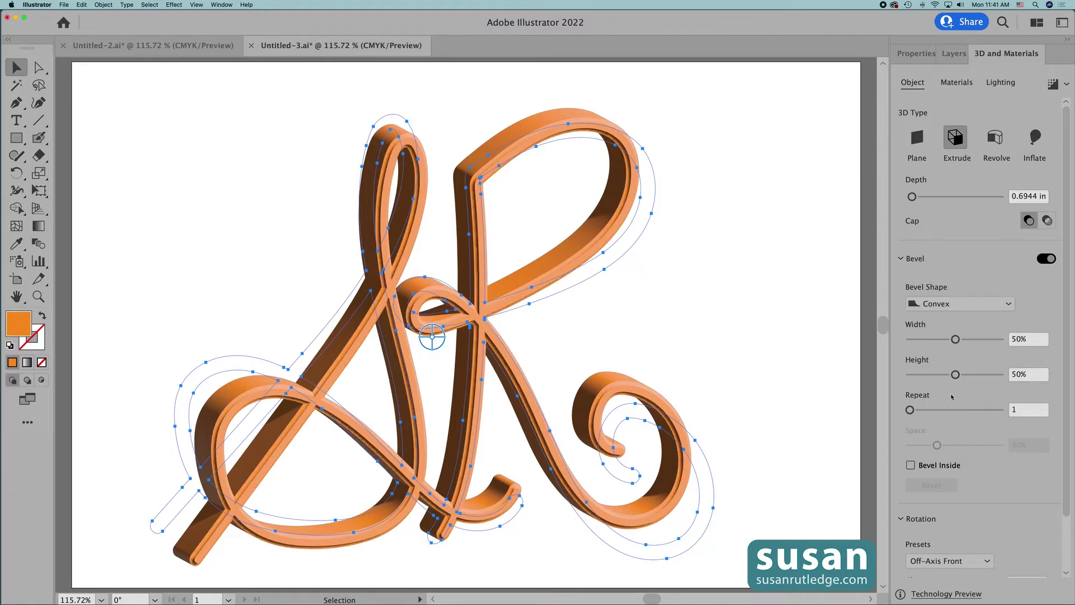
pyautogui.click(791, 356)
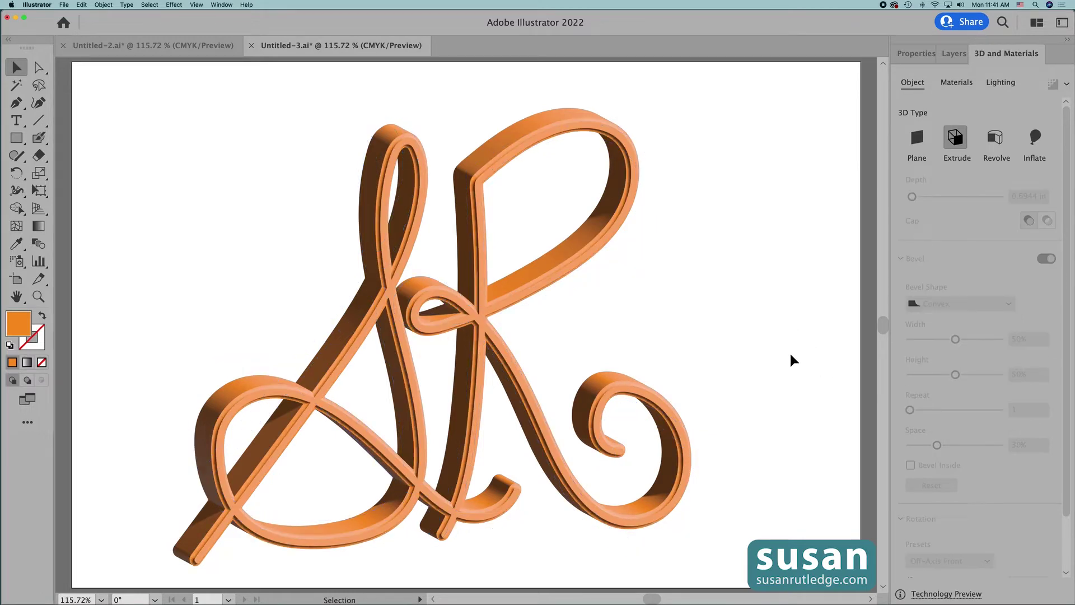
# Step: Change the fill of the script letters to the grayish blue swatch
pyautogui.click(574, 277)
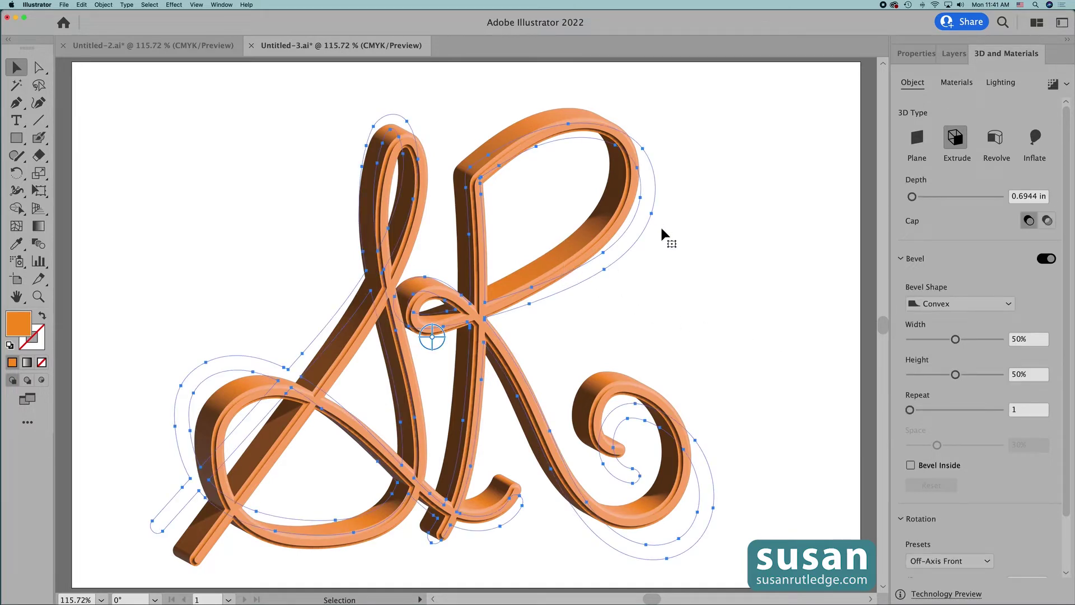
pyautogui.click(912, 53)
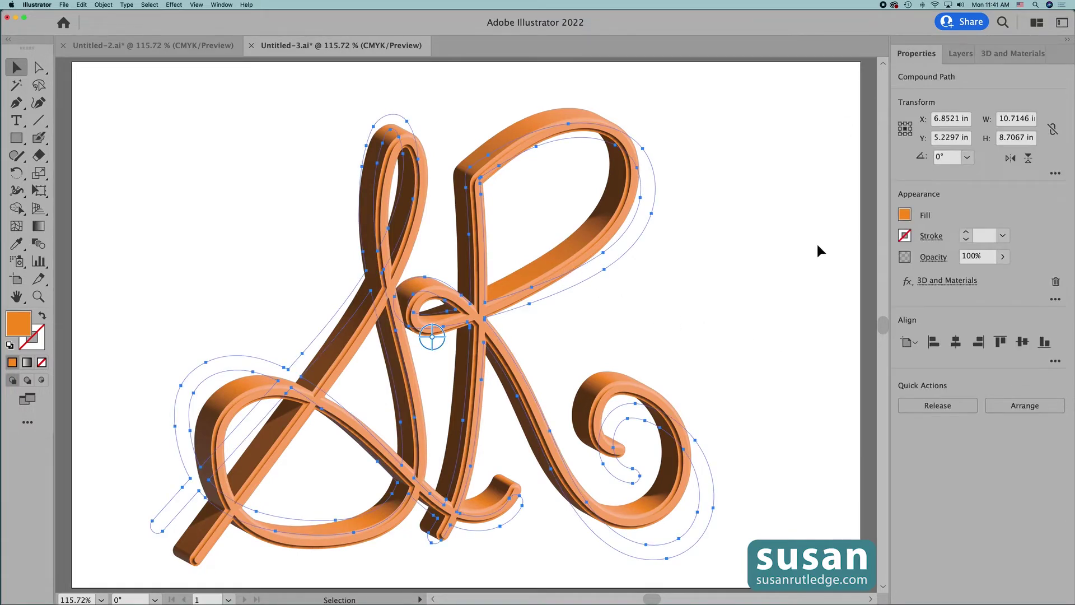
pyautogui.click(905, 217)
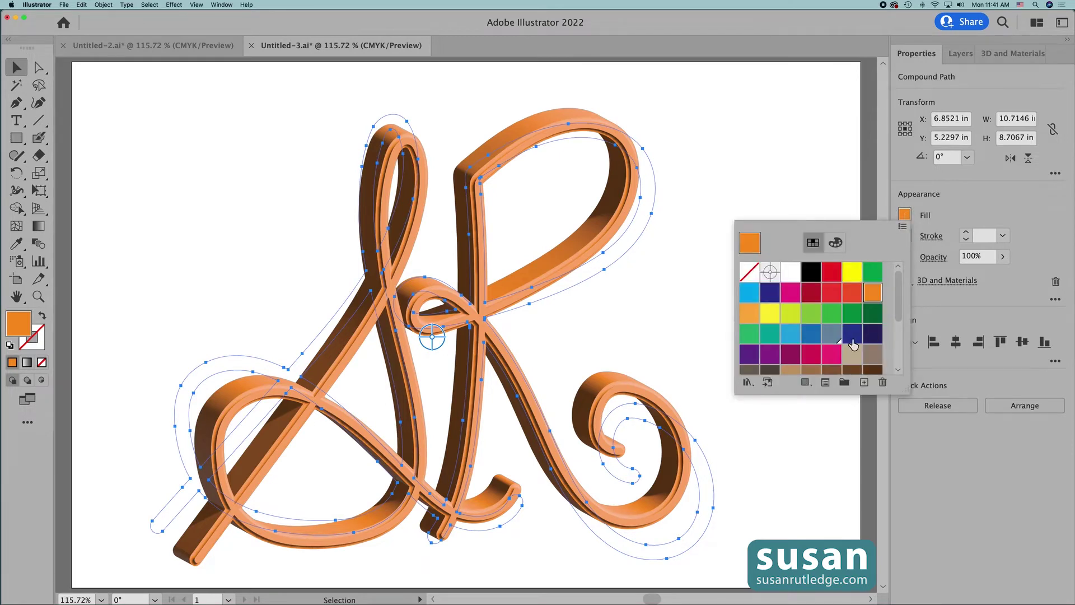
pyautogui.click(832, 335)
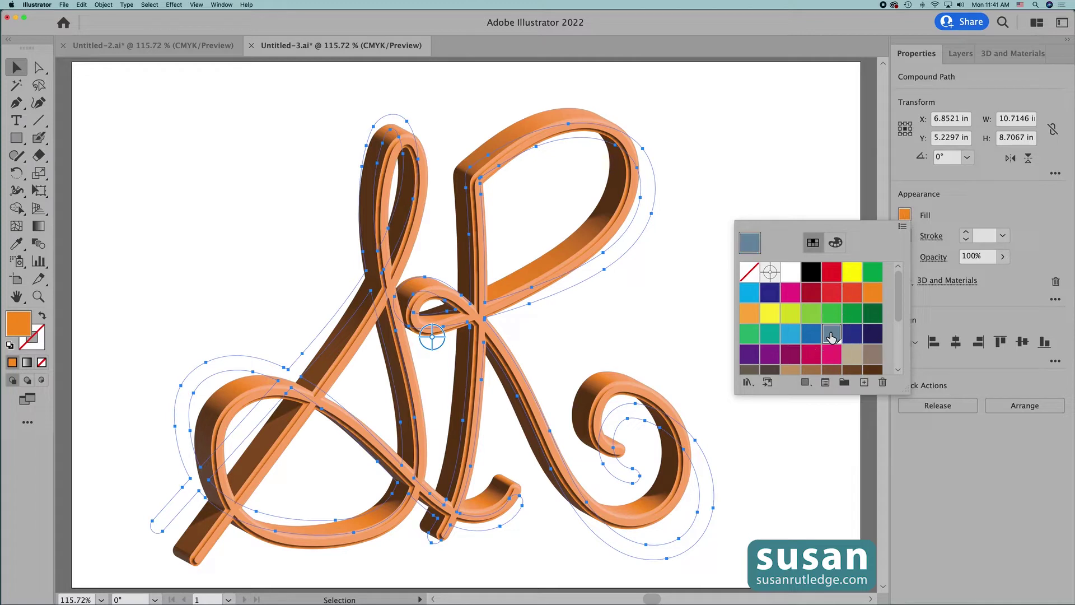
pyautogui.click(796, 176)
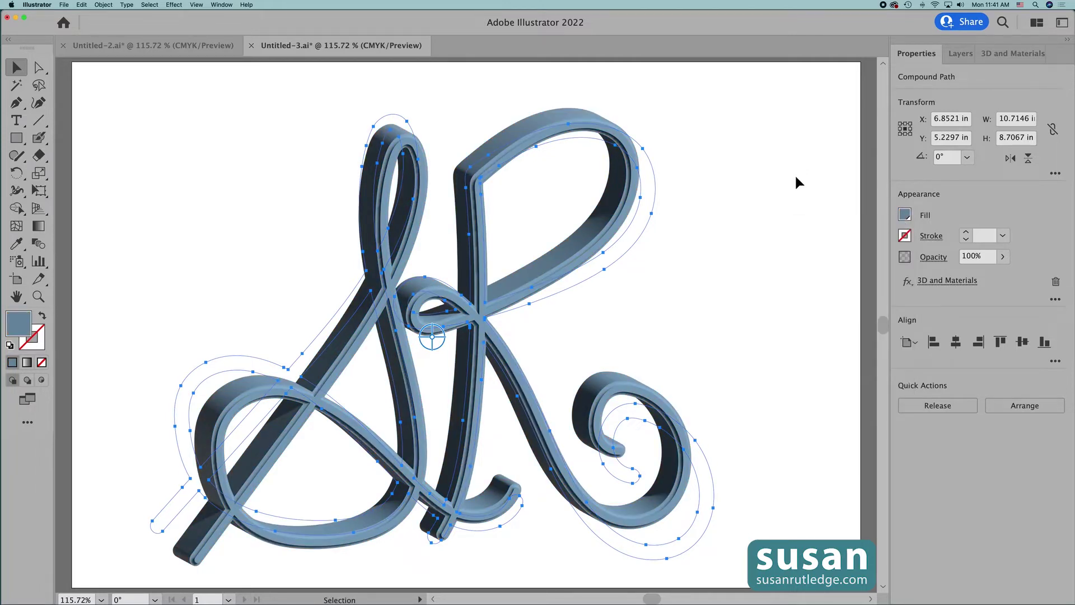
# Step: Set the metallic value of the script letters' default material to 0.32
pyautogui.click(1012, 54)
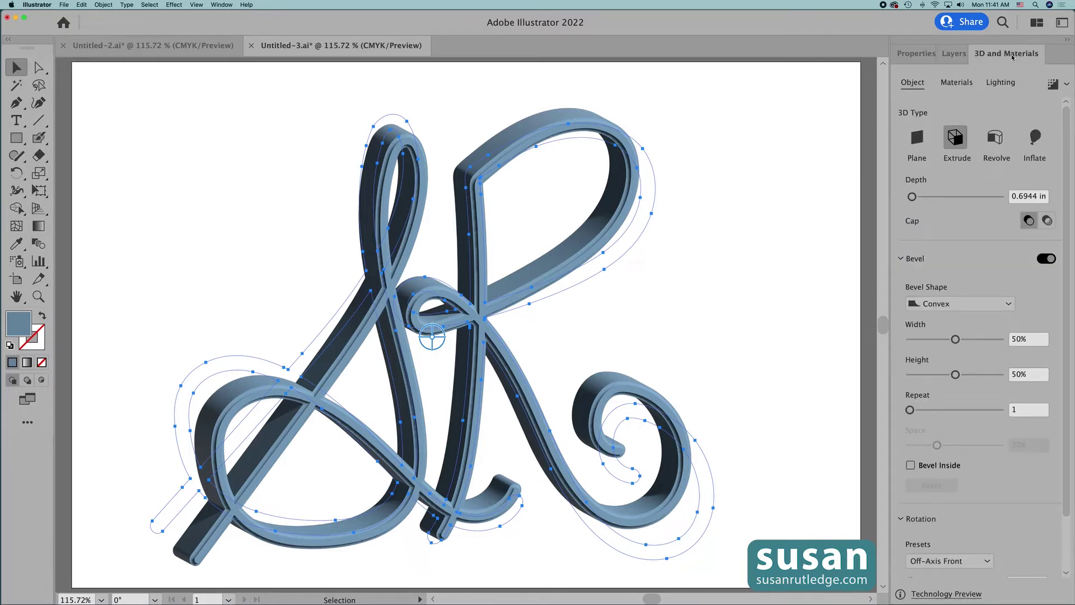
pyautogui.click(957, 83)
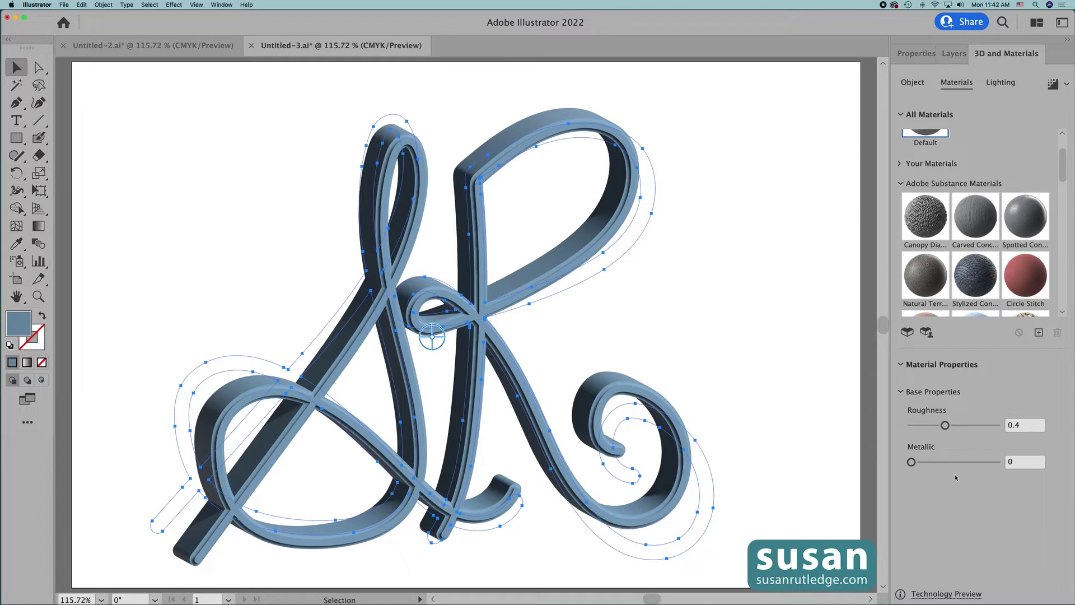
pyautogui.click(913, 463)
pyautogui.moveTo(919, 466); pyautogui.dragTo(941, 466)
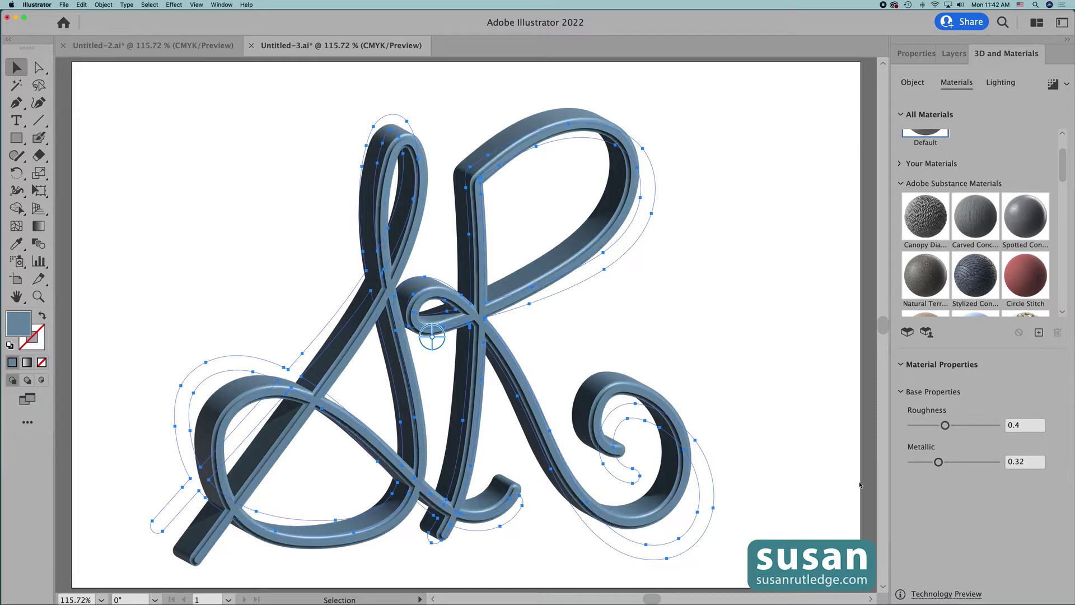
# Step: Select all the artwork and delete the blue script letters to clear the artboard
pyautogui.click(750, 418)
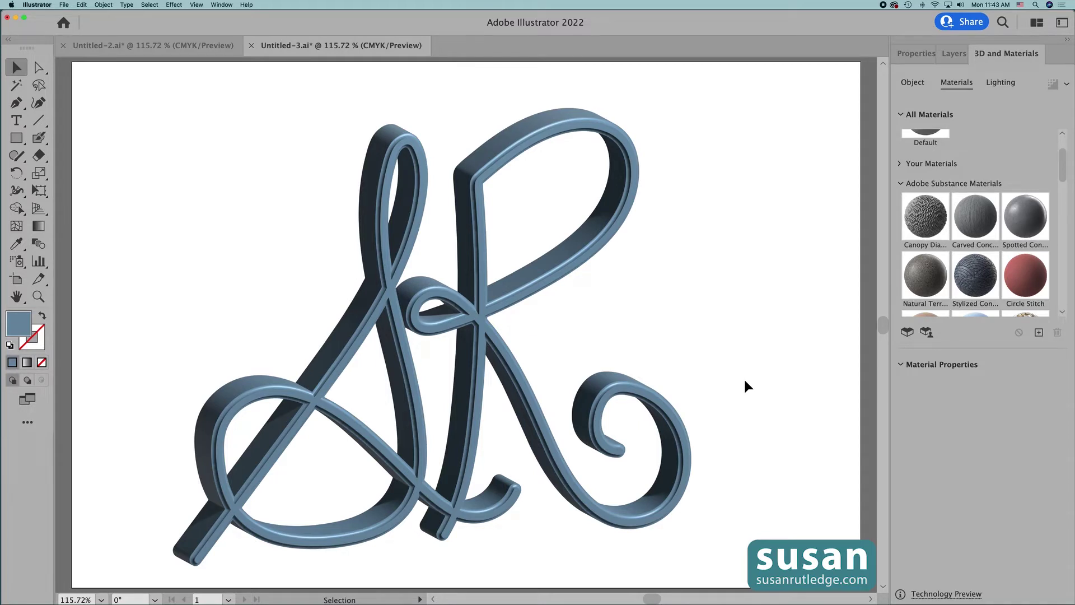
pyautogui.press('super+a')
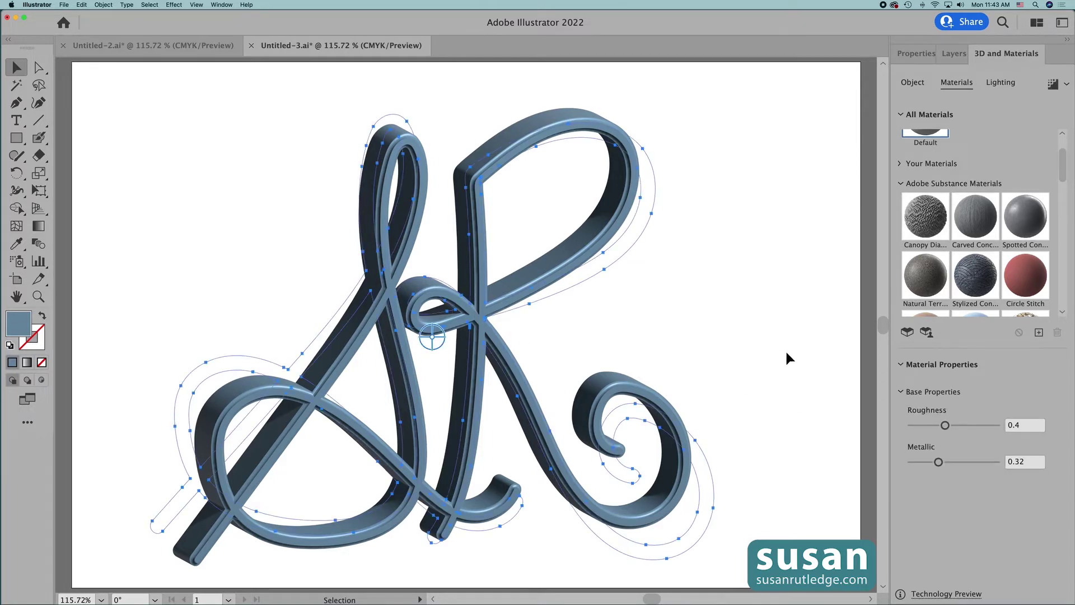
pyautogui.press('Delete')
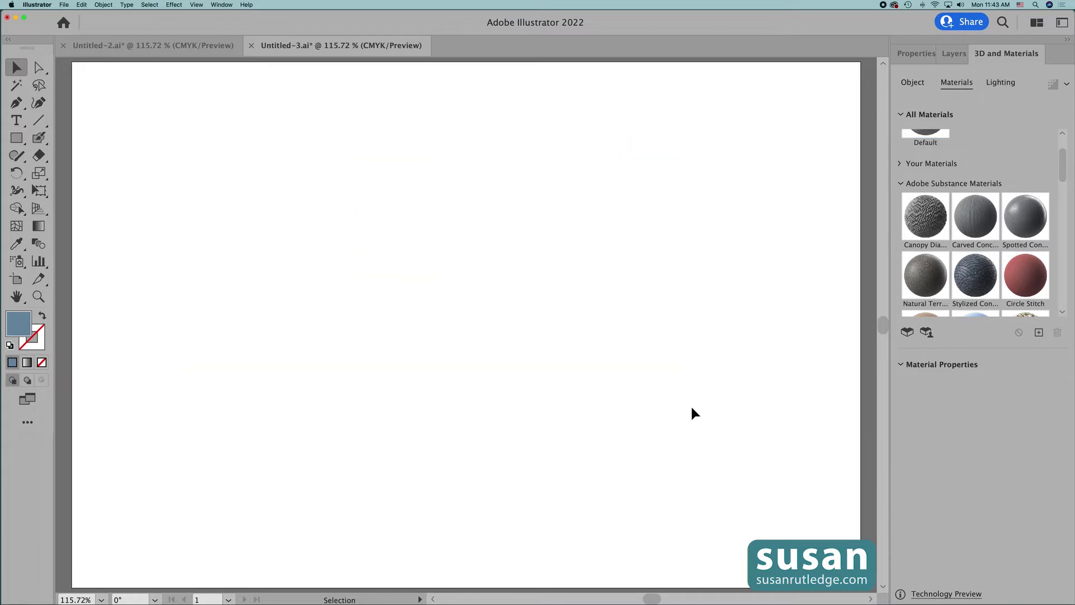
# Step: Add the point text "sr" in lowercase and move it to the middle of the artboard
pyautogui.press('t')
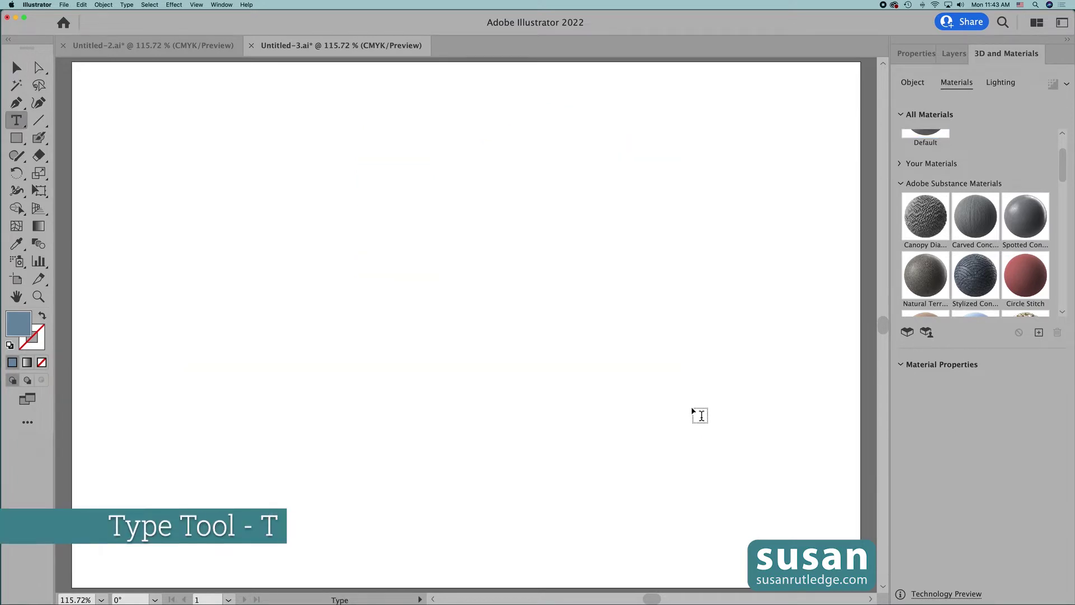
pyautogui.click(133, 395)
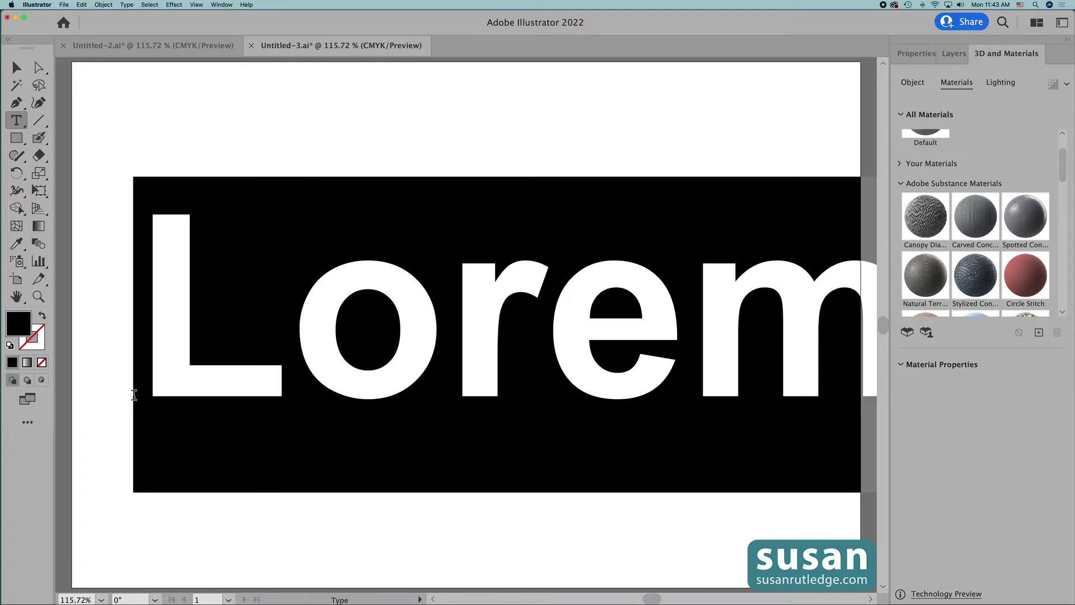
pyautogui.write('sr')
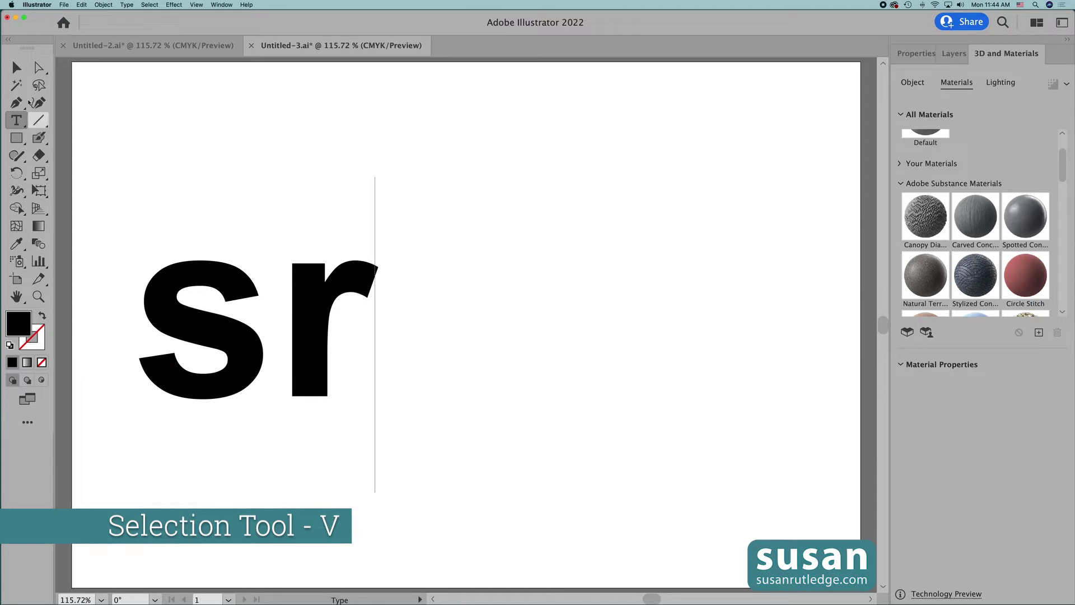
pyautogui.click(13, 66)
pyautogui.moveTo(231, 368); pyautogui.dragTo(468, 385)
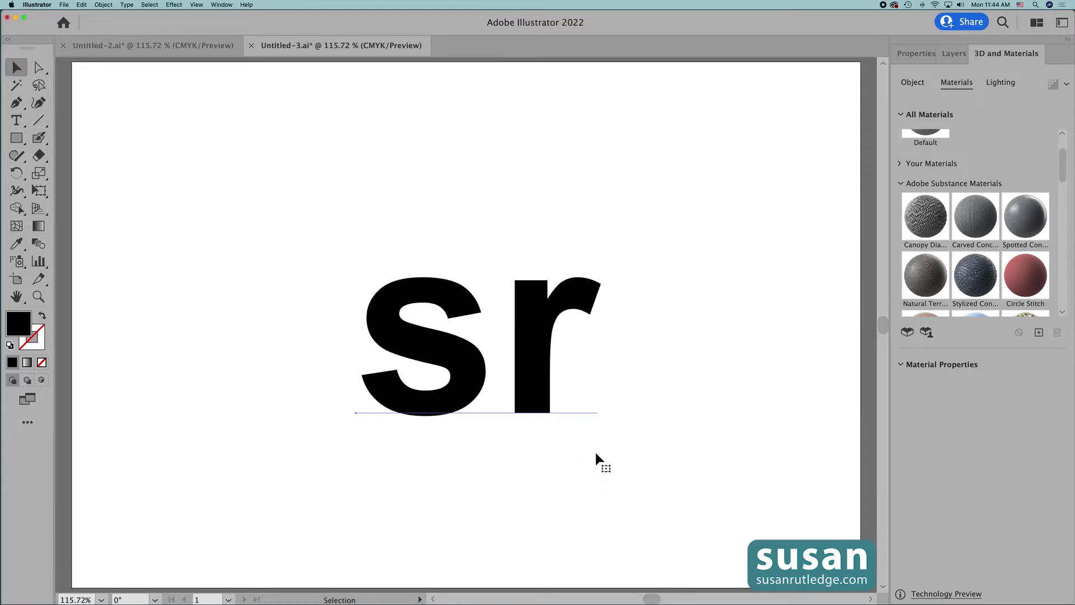
# Step: Fill the lowercase sr text with the light green swatch
pyautogui.click(918, 55)
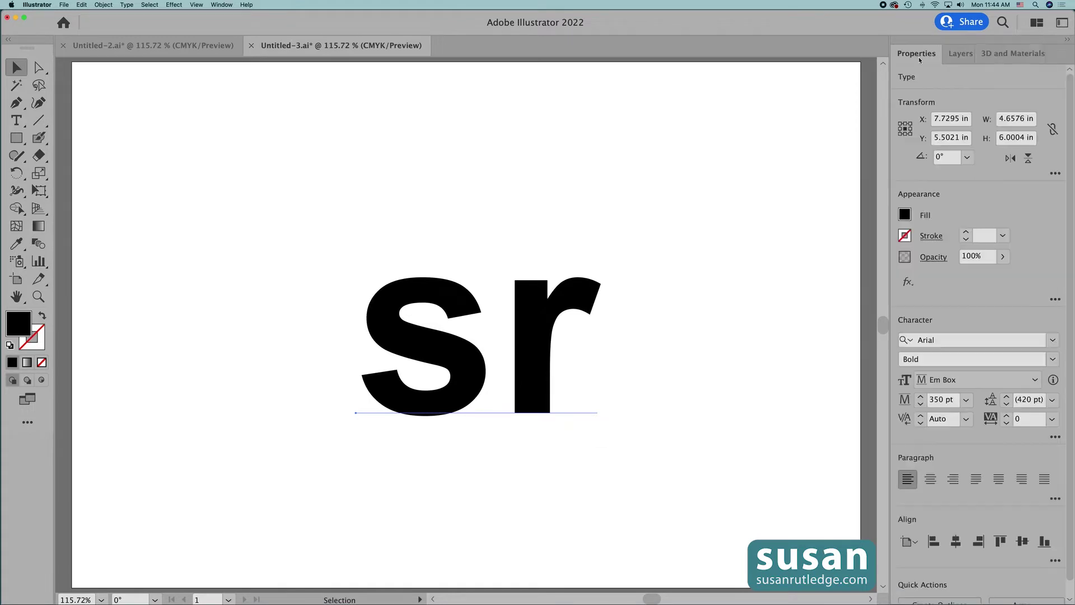
pyautogui.click(905, 214)
pyautogui.click(811, 313)
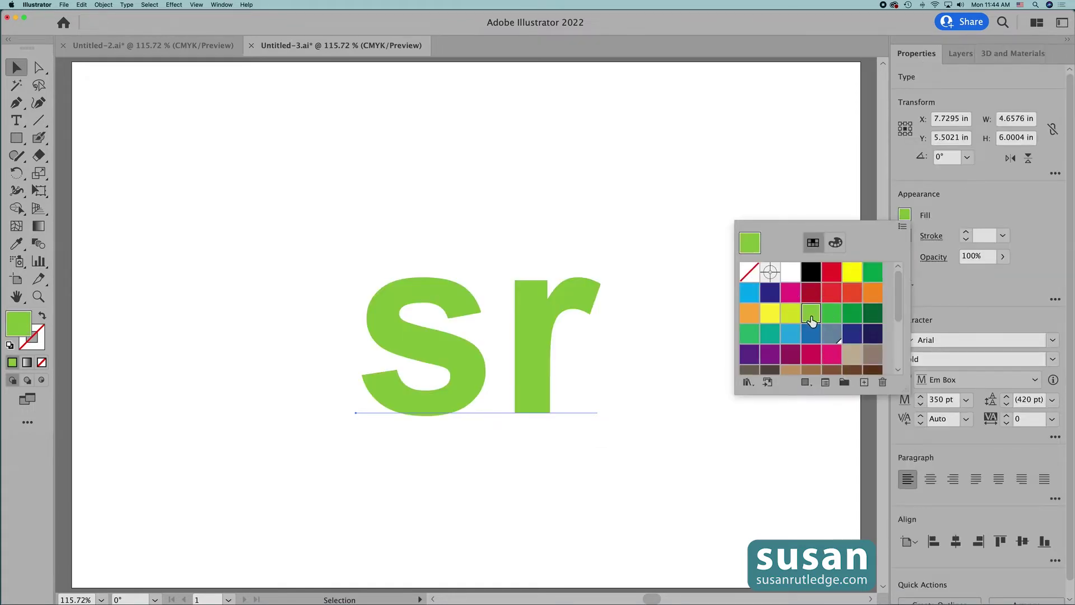
# Step: Apply the Revolve 3D type to the sr text and set its revolve angle to 27°
pyautogui.click(1006, 53)
pyautogui.click(913, 82)
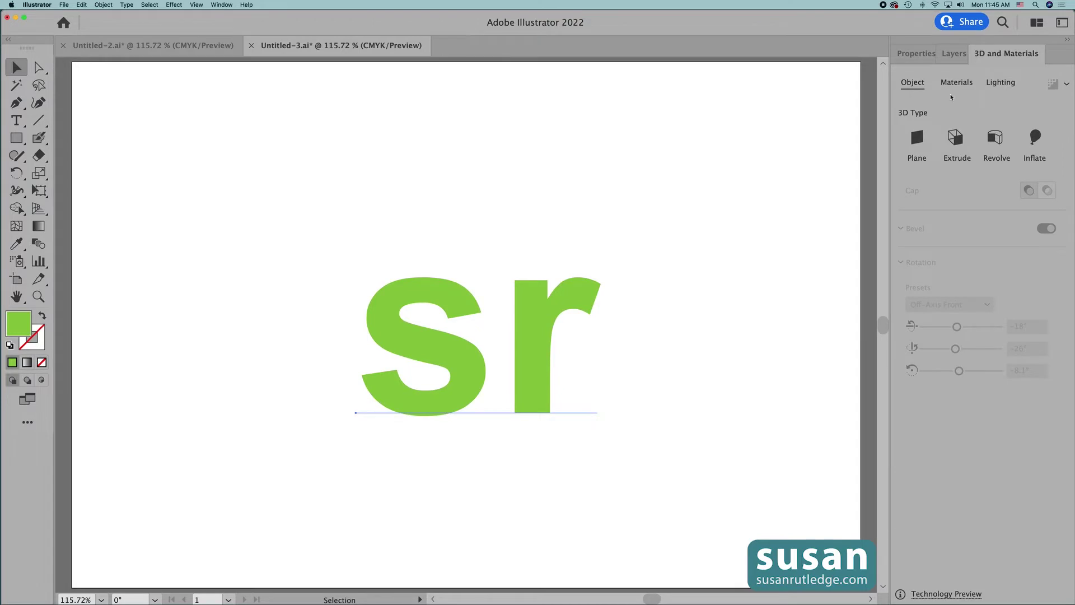
pyautogui.click(996, 140)
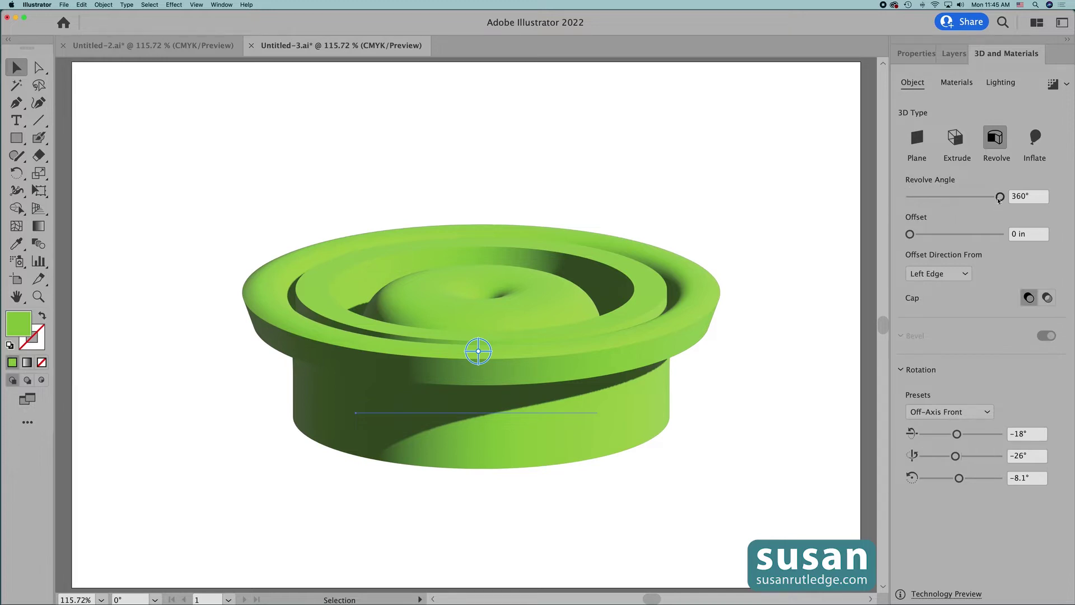
pyautogui.moveTo(1001, 199); pyautogui.dragTo(916, 203)
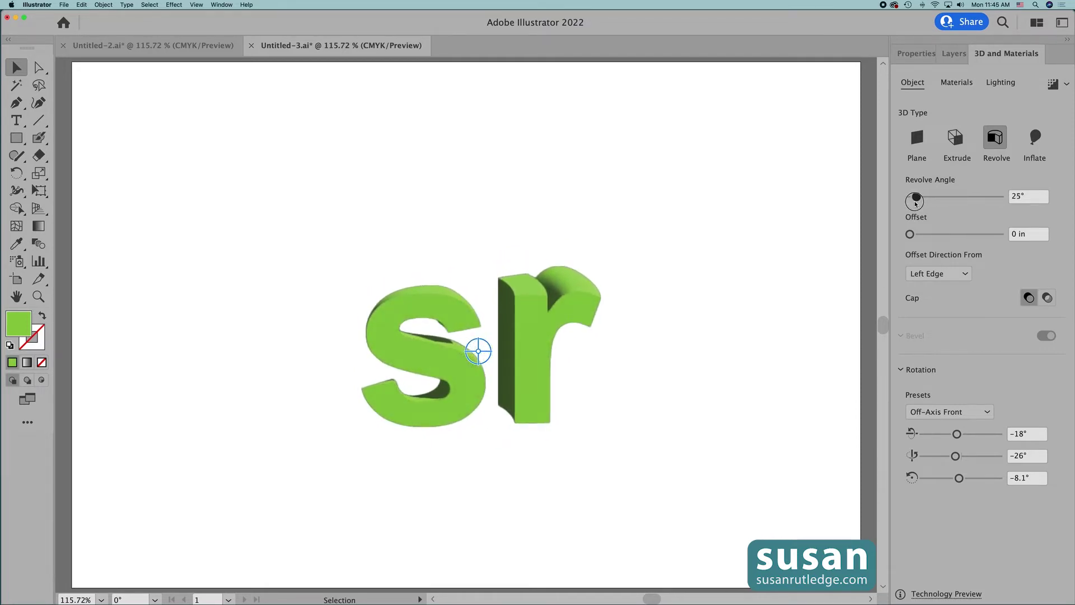
pyautogui.moveTo(916, 203); pyautogui.dragTo(916, 202)
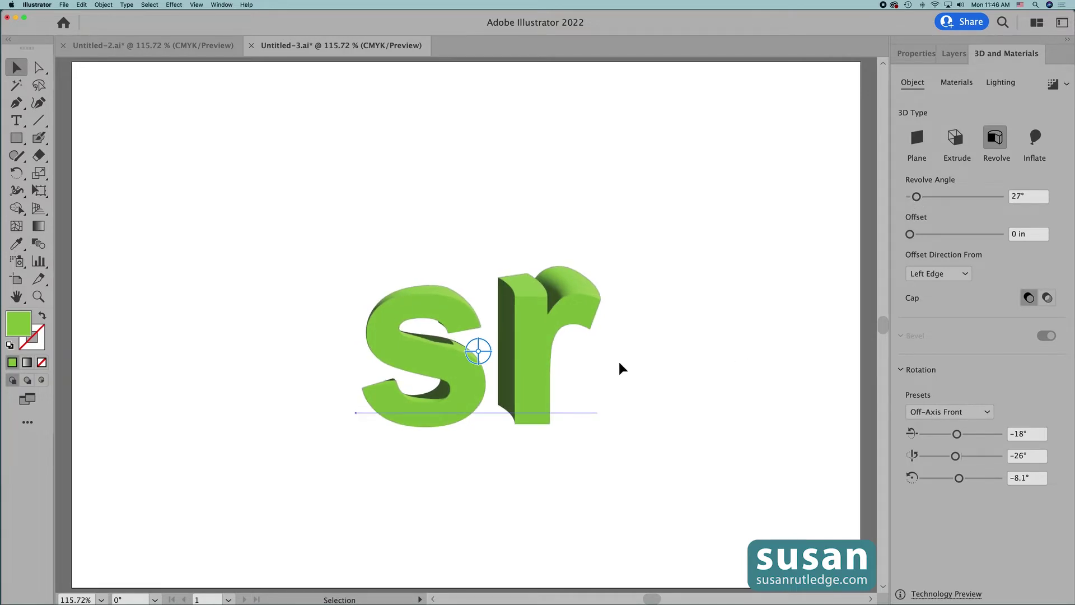
# Step: Set the revolve offset of the sr letters to 4.0694 in, with the offset direction from the Right Edge
pyautogui.moveTo(912, 237); pyautogui.dragTo(938, 238)
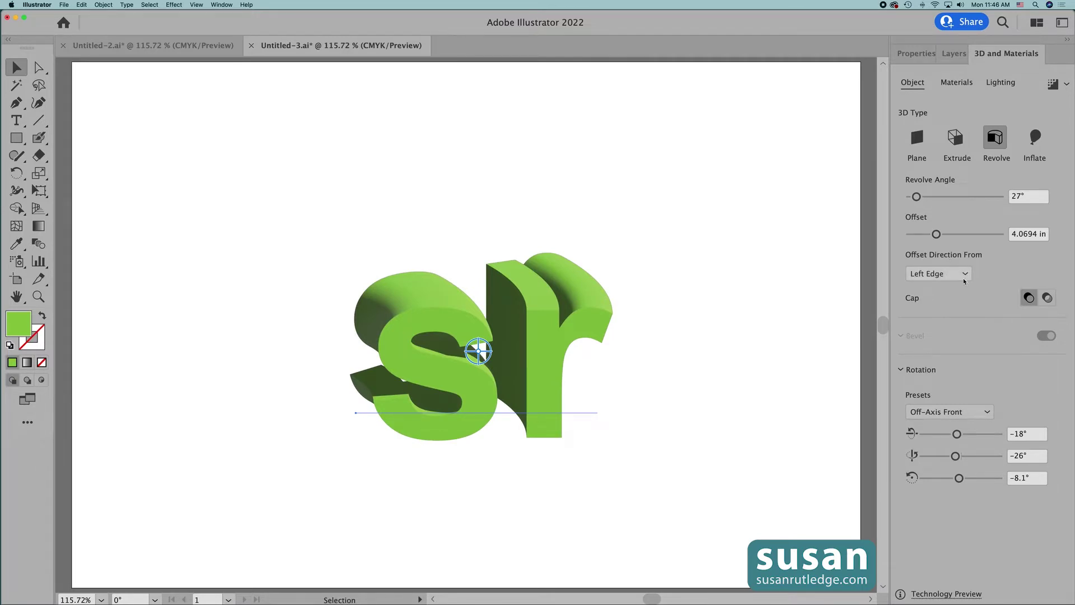
pyautogui.click(965, 274)
pyautogui.click(957, 306)
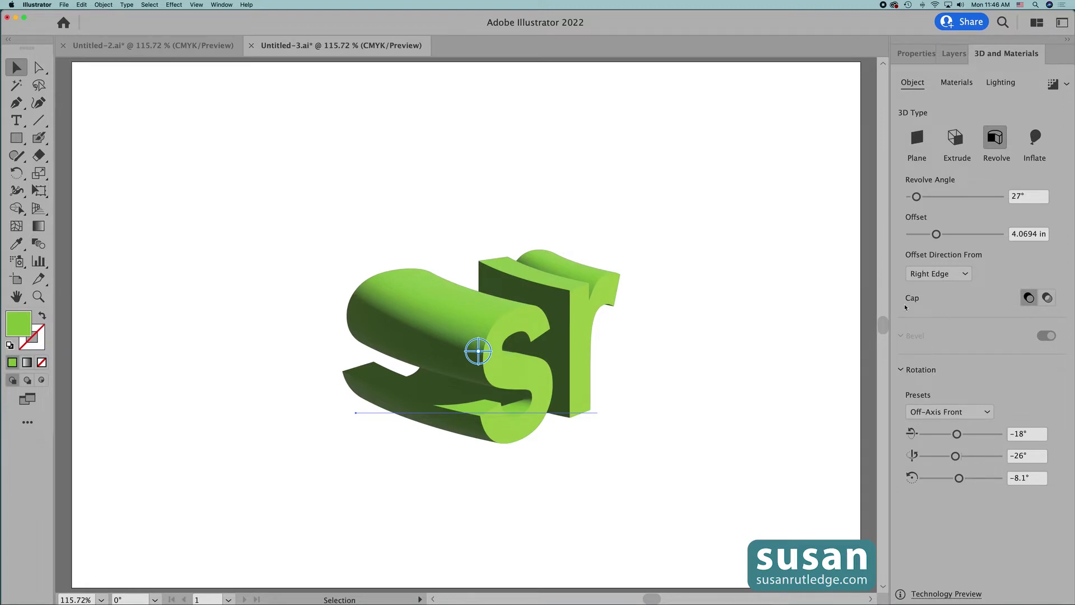
# Step: Set the offset direction of the revolved letters to Left Edge and the offset to 1.375 in
pyautogui.click(965, 273)
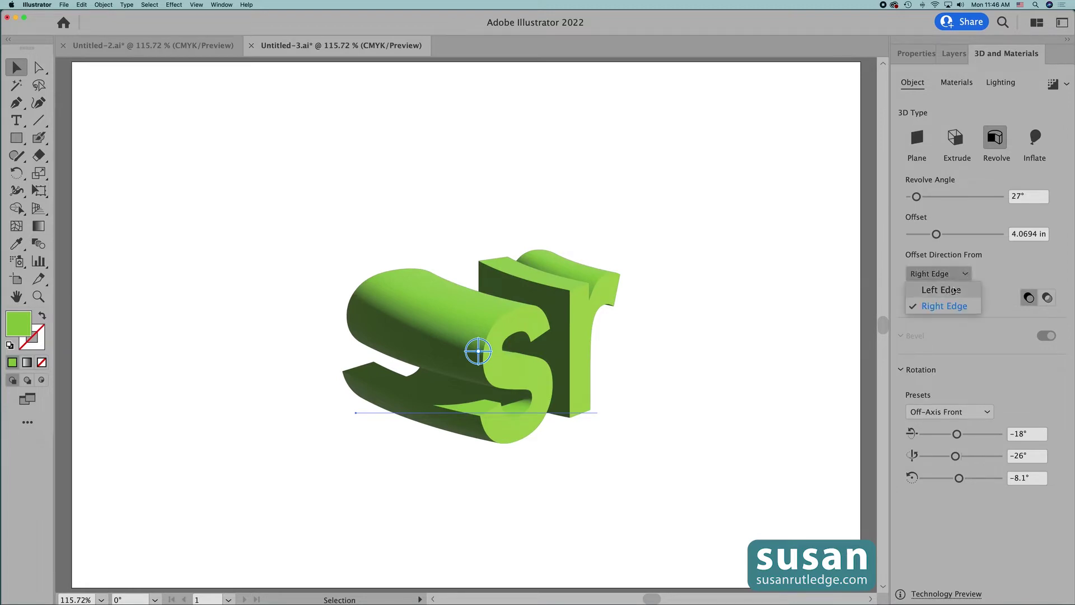
pyautogui.click(954, 290)
pyautogui.moveTo(937, 234); pyautogui.dragTo(917, 236)
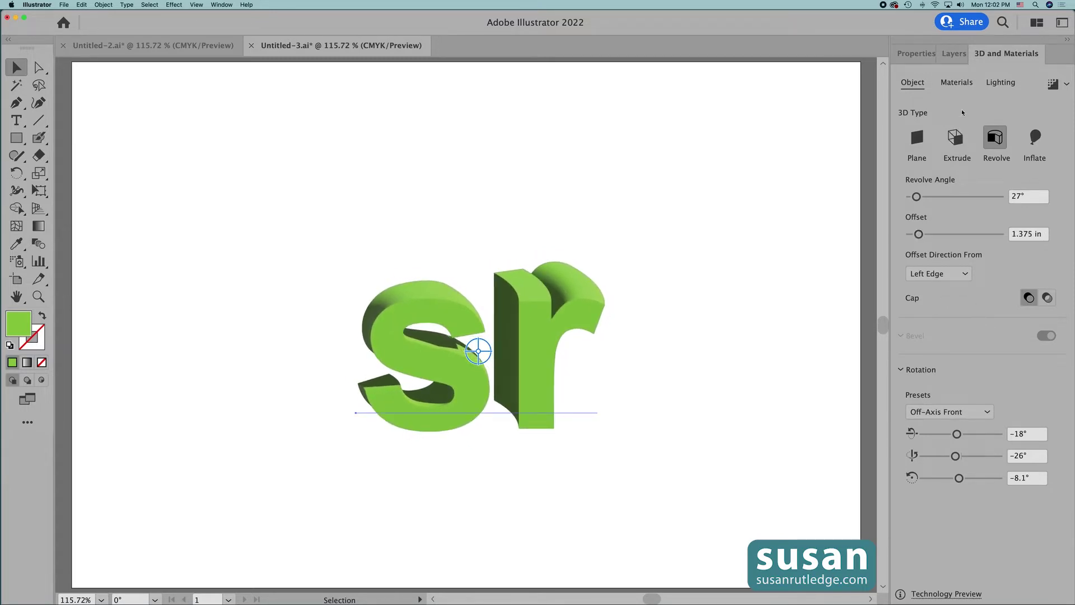
# Step: Apply the Cartagena brick material to the revolved sr letters and set its density to 150
pyautogui.click(956, 82)
pyautogui.moveTo(1063, 151); pyautogui.dragTo(1070, 263)
pyautogui.click(976, 226)
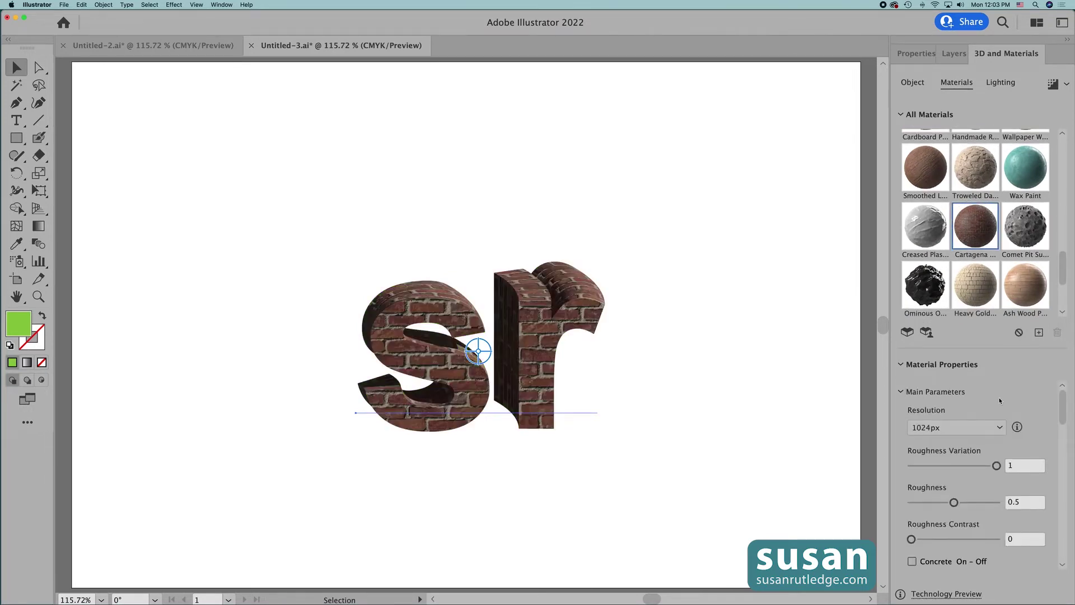
pyautogui.moveTo(1063, 398); pyautogui.dragTo(1062, 502)
pyautogui.moveTo(916, 469); pyautogui.dragTo(921, 469)
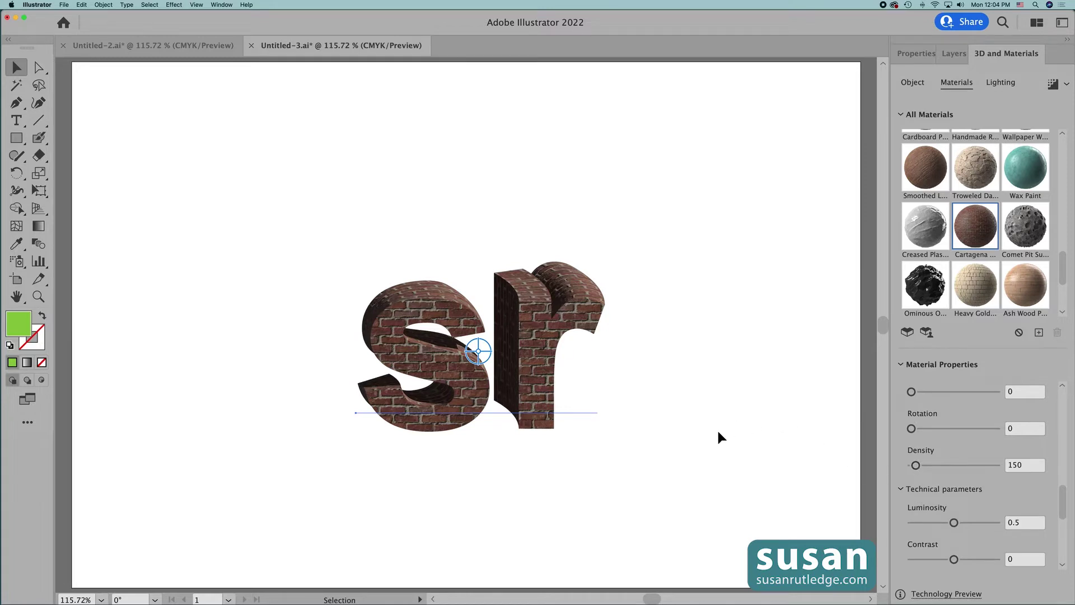
# Step: Turn on shadows for the brick letters, positioned Below Object, with shadow bounds of 107%
pyautogui.click(1000, 82)
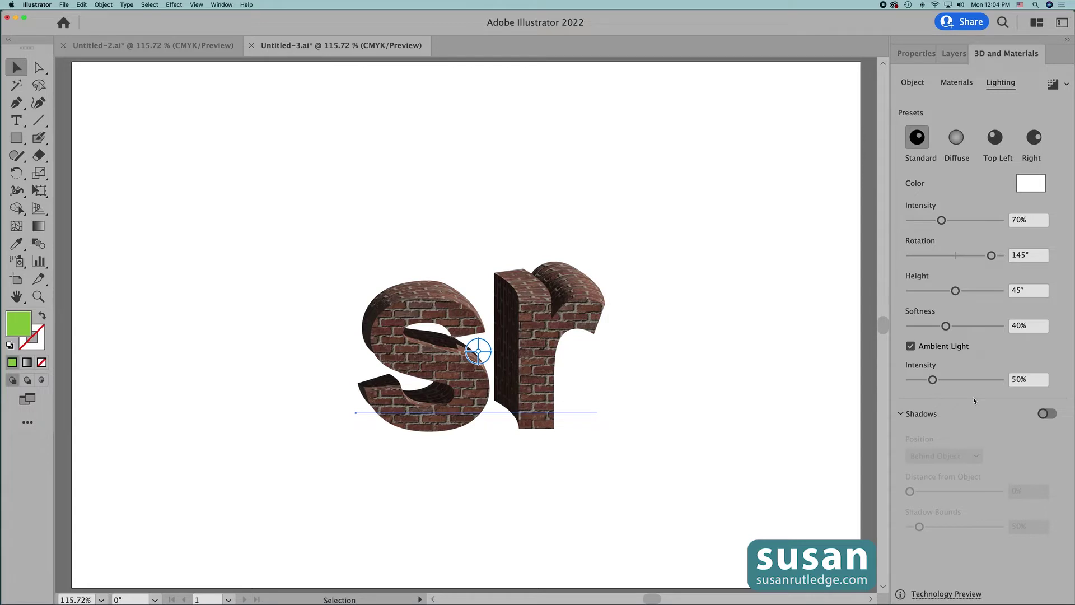
pyautogui.click(1045, 413)
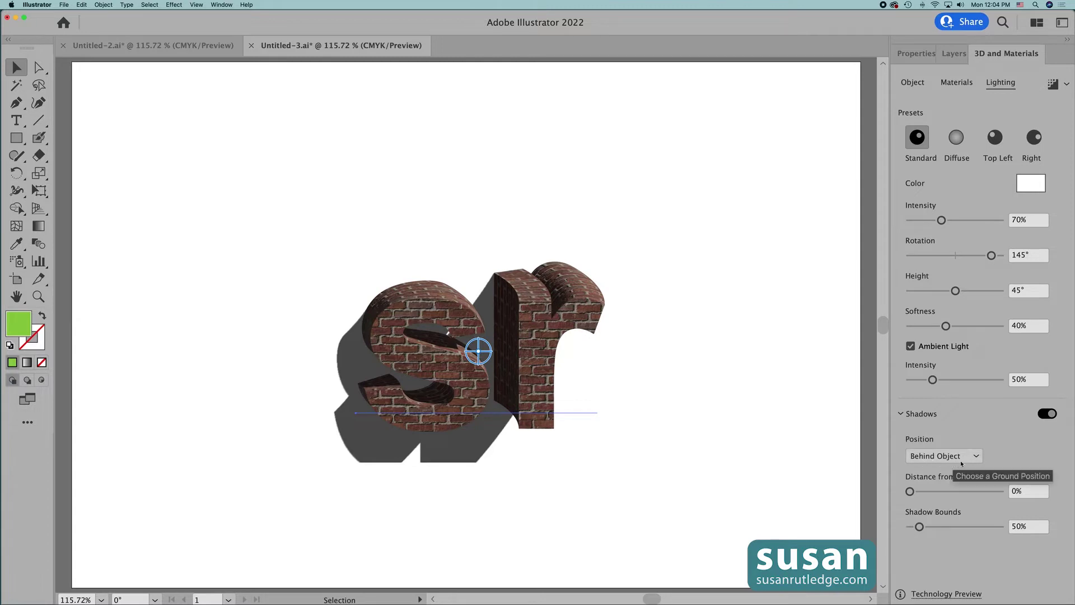
pyautogui.click(977, 457)
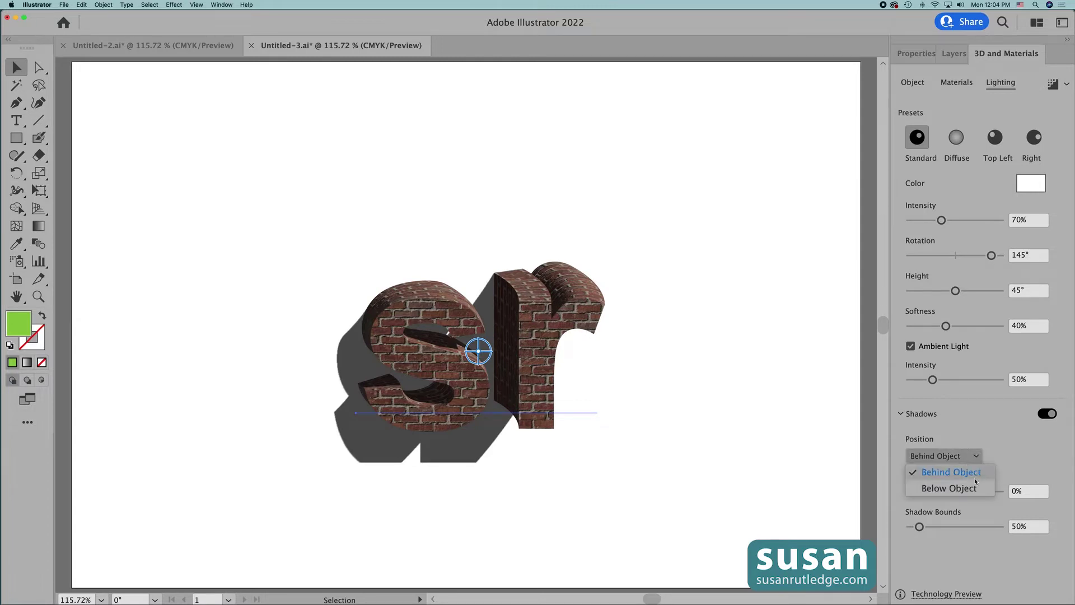
pyautogui.click(948, 489)
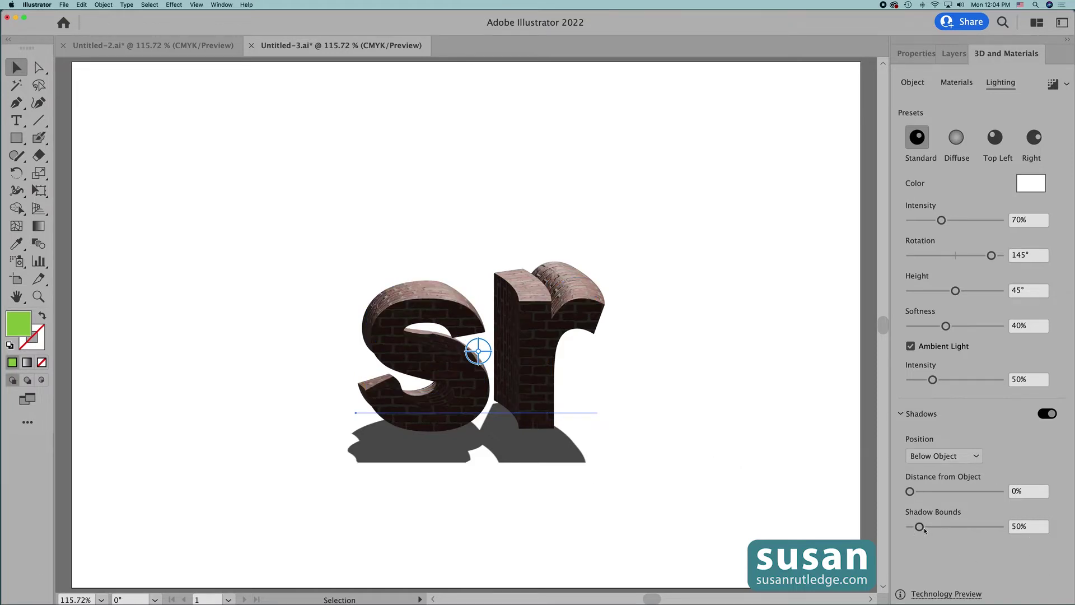
pyautogui.moveTo(922, 530); pyautogui.dragTo(934, 529)
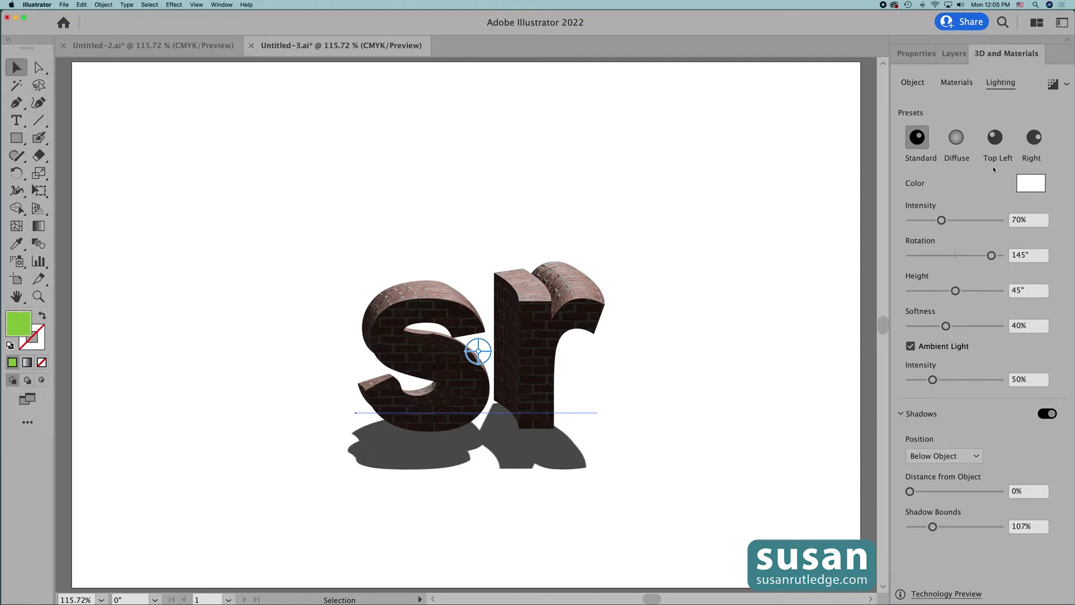
# Step: Apply the Top Left lighting preset to the brick letters, with light intensity 91% and rotation -56°
pyautogui.click(995, 138)
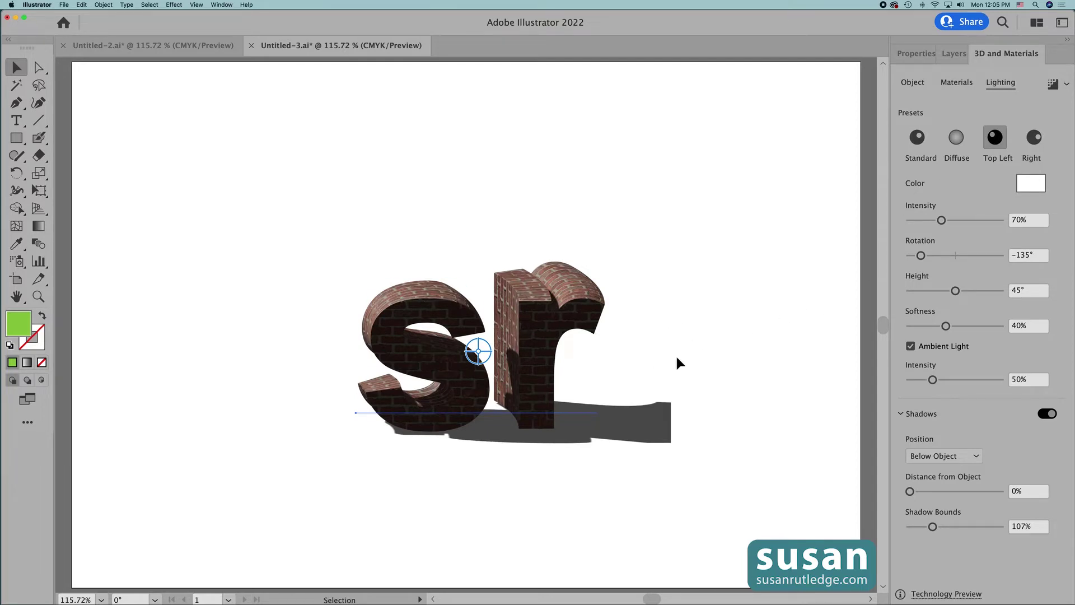
pyautogui.moveTo(942, 220); pyautogui.dragTo(953, 223)
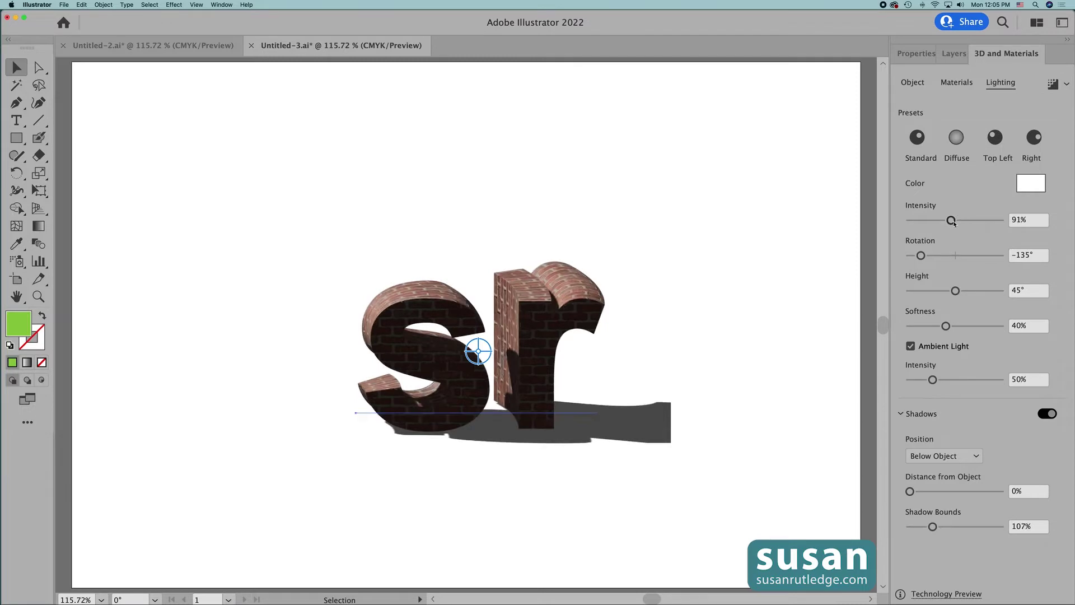
pyautogui.moveTo(921, 257); pyautogui.dragTo(943, 259)
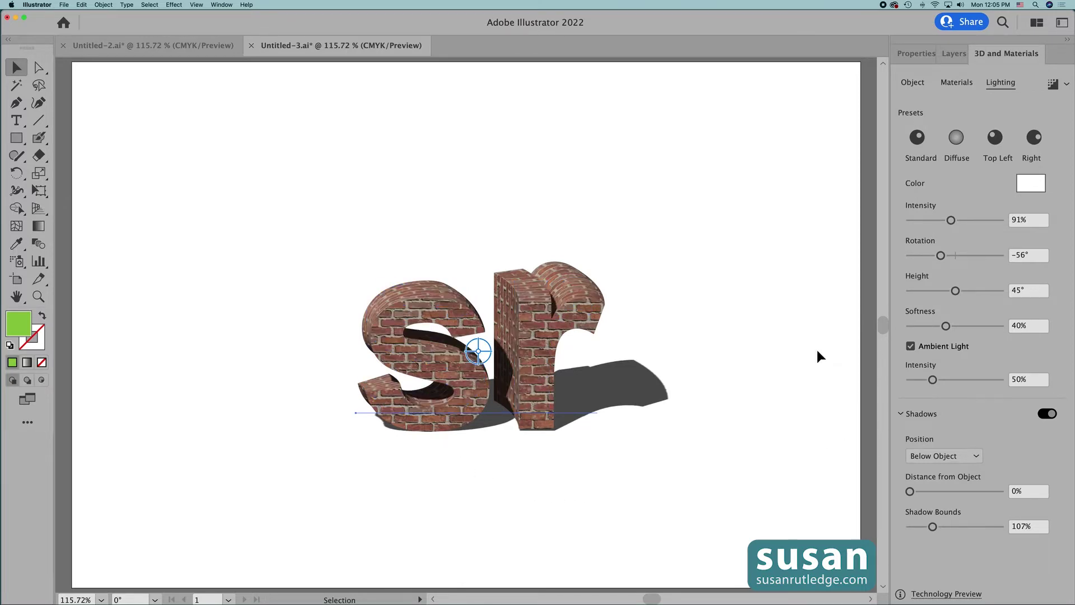
# Step: Delete the brick sr letters to clear the artboard
pyautogui.click(777, 354)
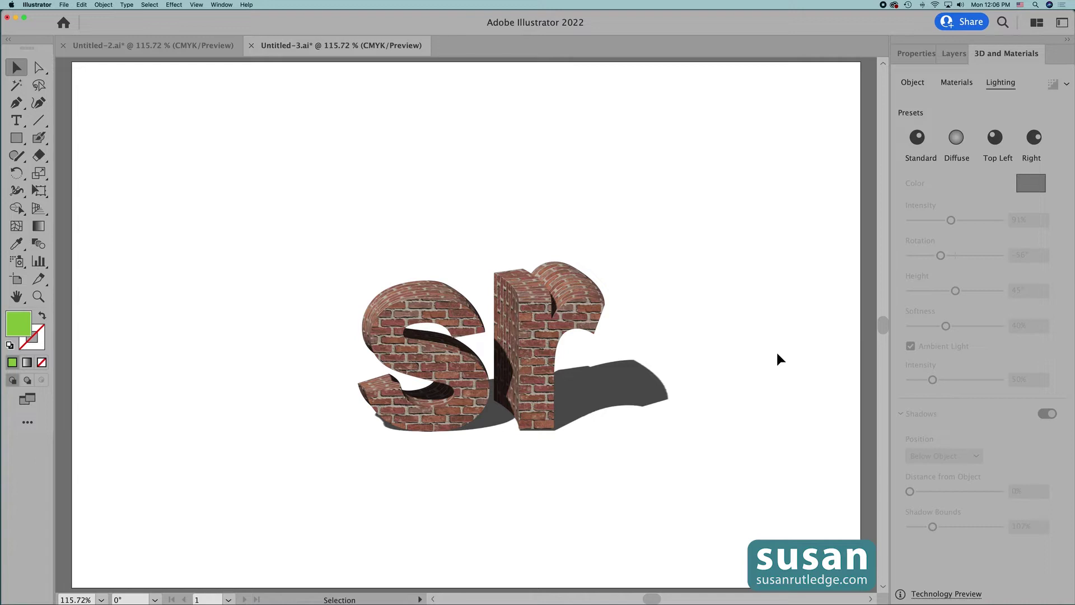
pyautogui.click(564, 326)
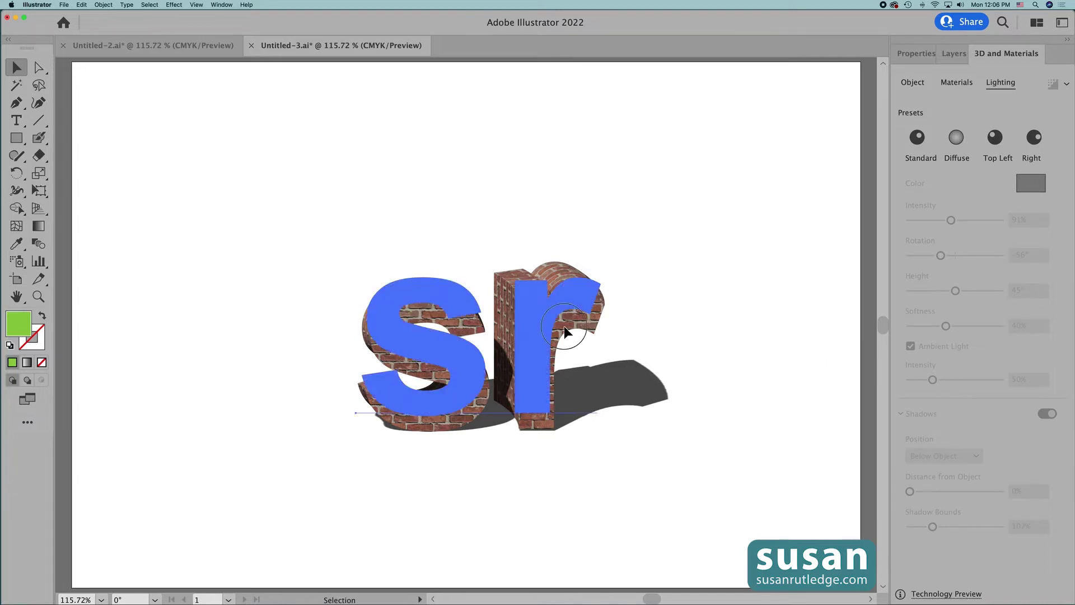
pyautogui.press('Delete')
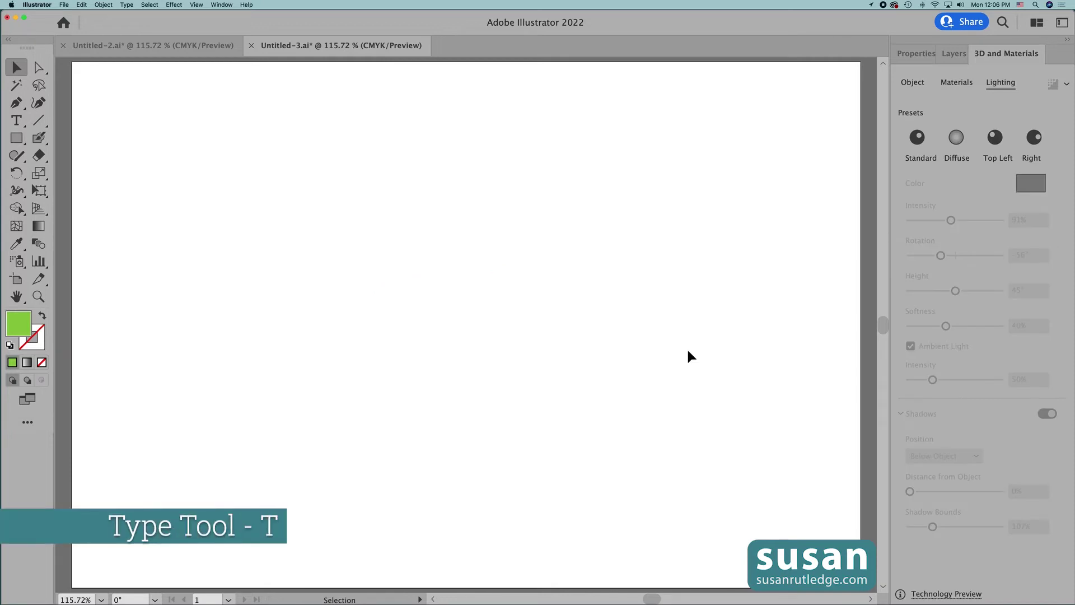
# Step: Add the point text "SR" in capitals and move it to the middle of the artboard
pyautogui.press('t')
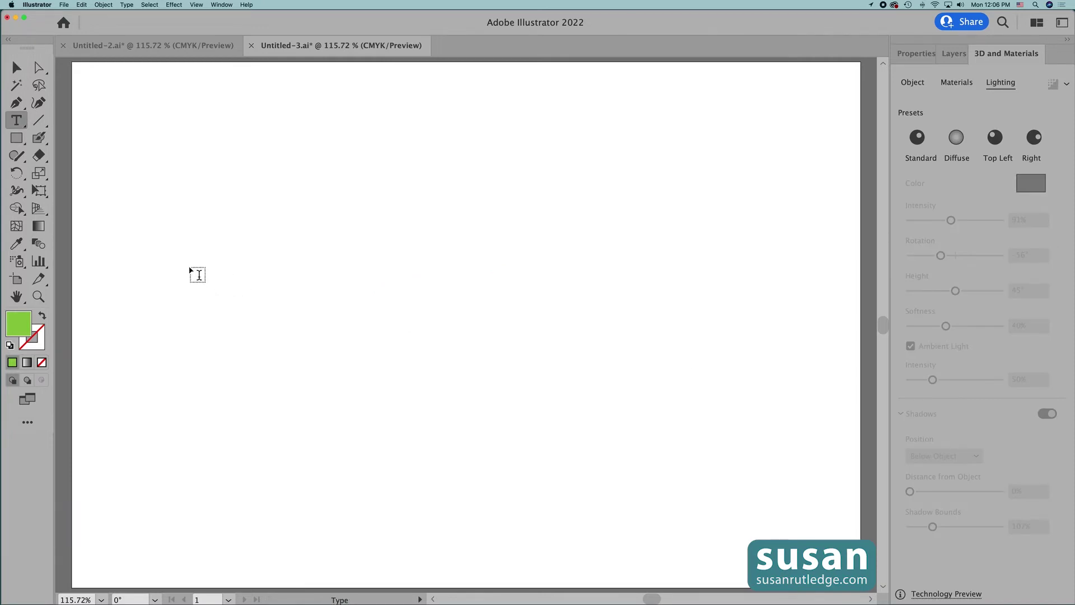
pyautogui.click(148, 258)
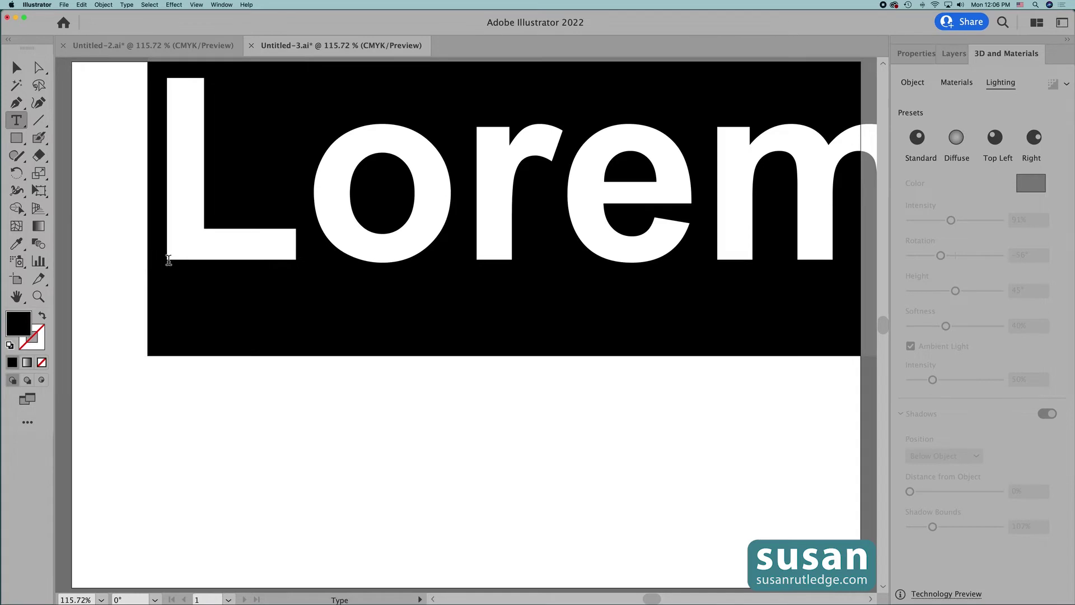
pyautogui.write('SR')
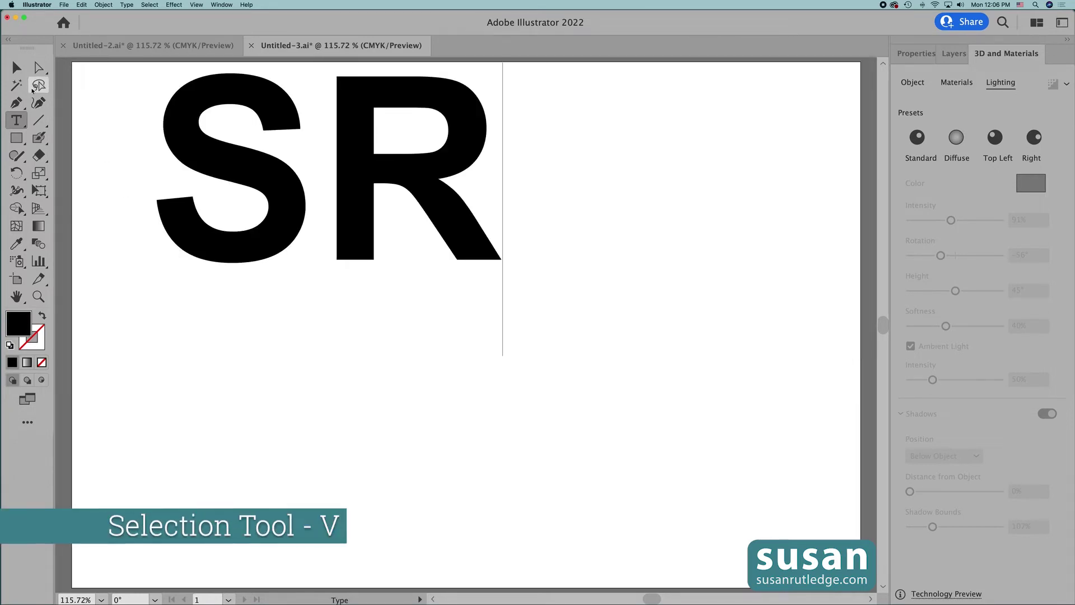
pyautogui.click(16, 68)
pyautogui.moveTo(285, 246); pyautogui.dragTo(445, 360)
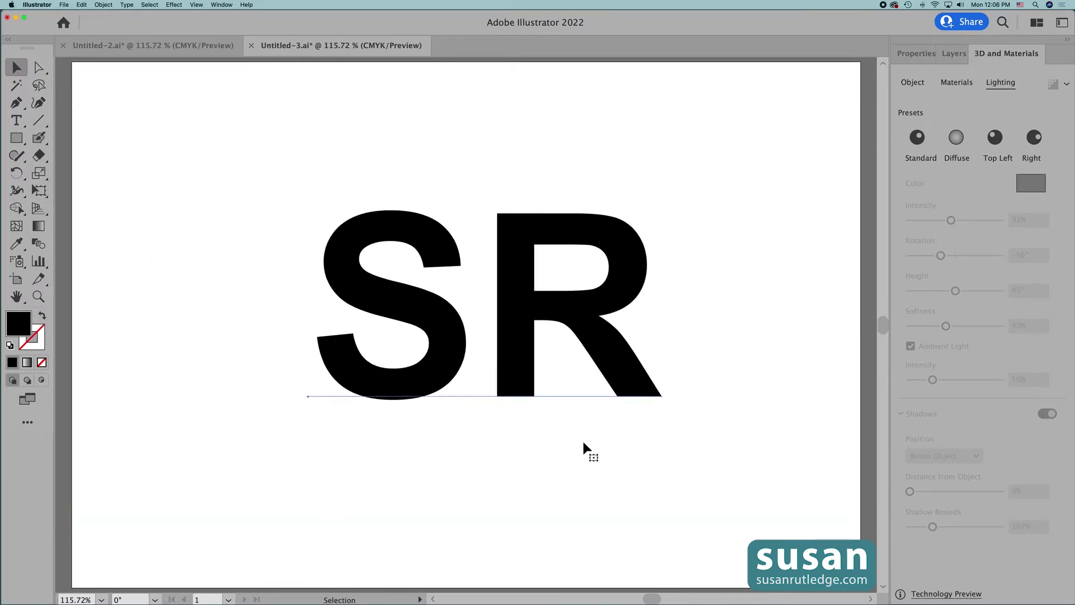
# Step: Fill the capital SR text with the magenta pink swatch
pyautogui.click(914, 56)
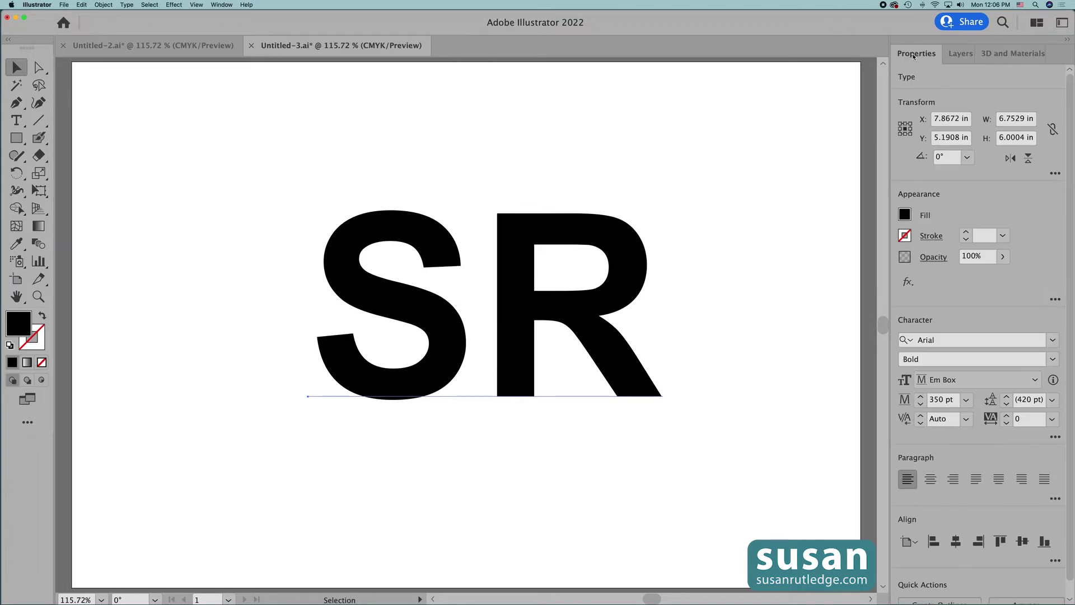
pyautogui.click(904, 215)
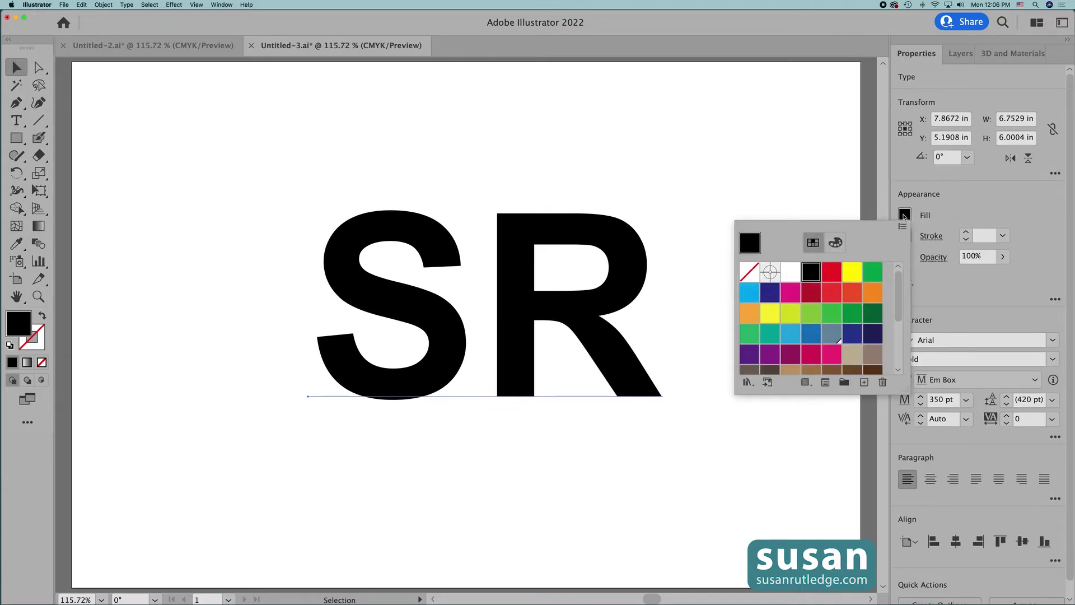
pyautogui.click(832, 359)
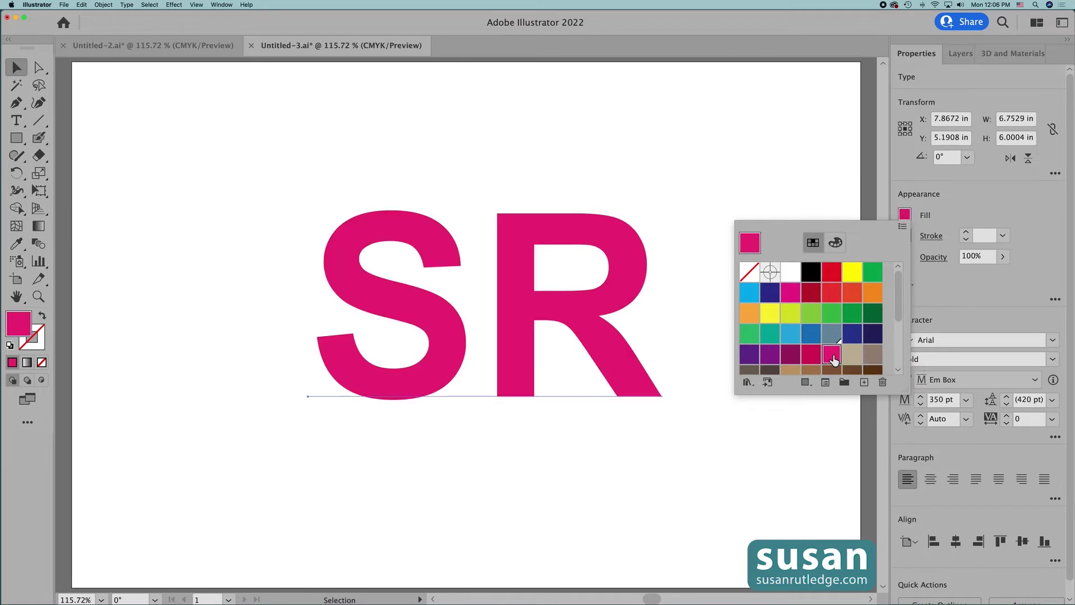
pyautogui.click(1015, 55)
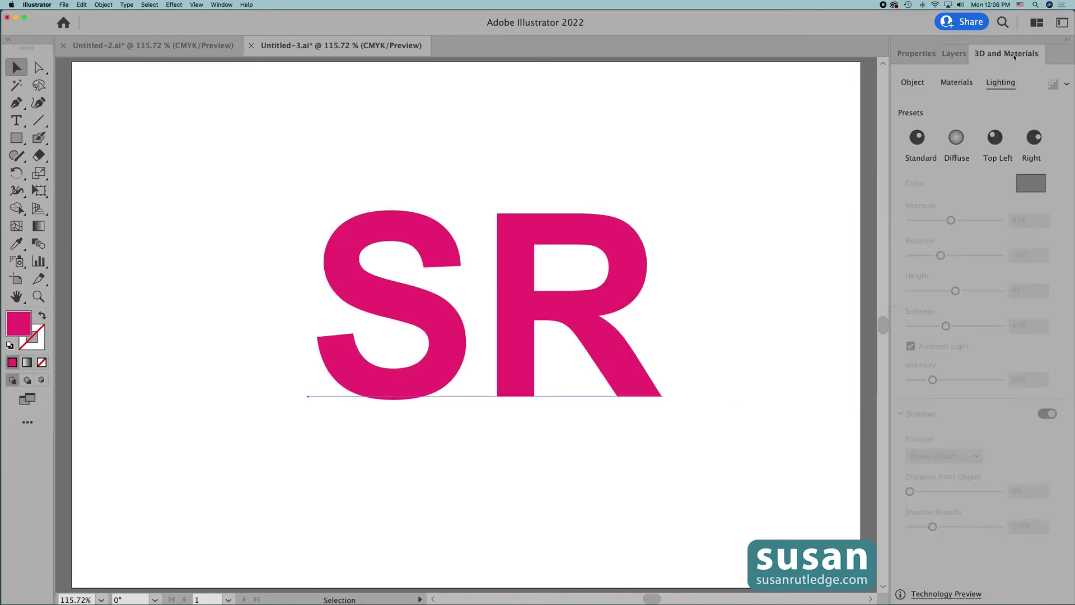
# Step: Apply the Inflate 3D type to the magenta SR text
pyautogui.click(912, 83)
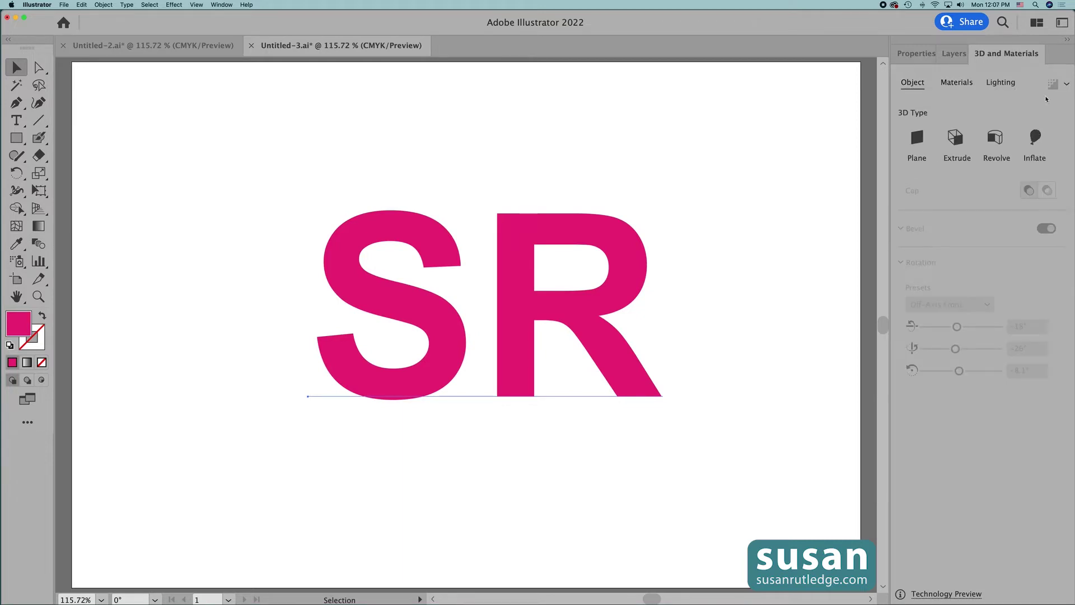
pyautogui.click(1035, 137)
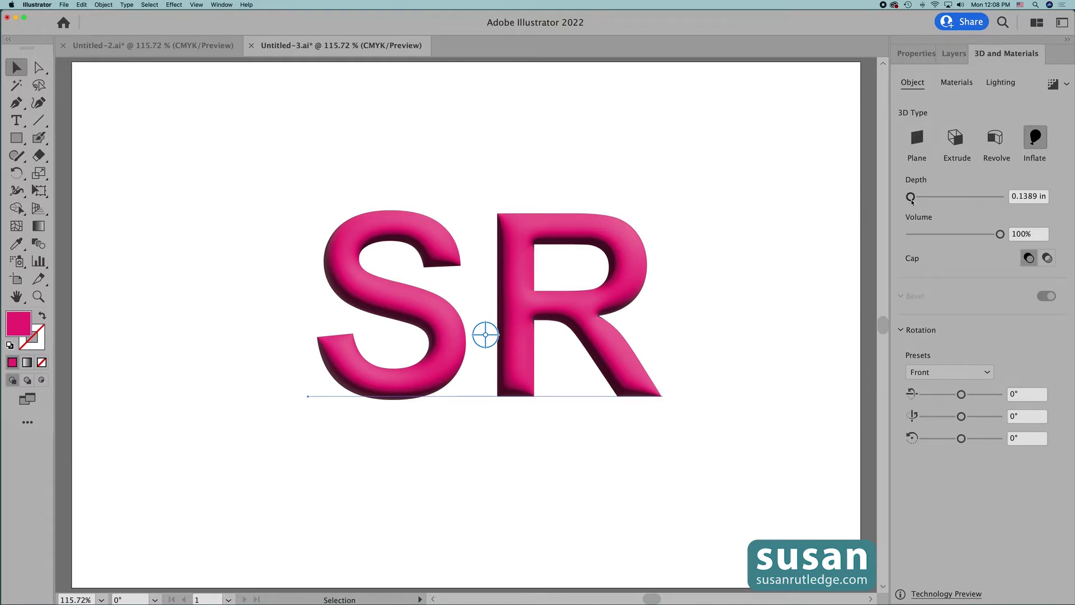
# Step: Try an inflate depth of 5.1111 in and undo it, and try a volume of 24% before restoring 100%
pyautogui.moveTo(911, 199); pyautogui.dragTo(928, 201)
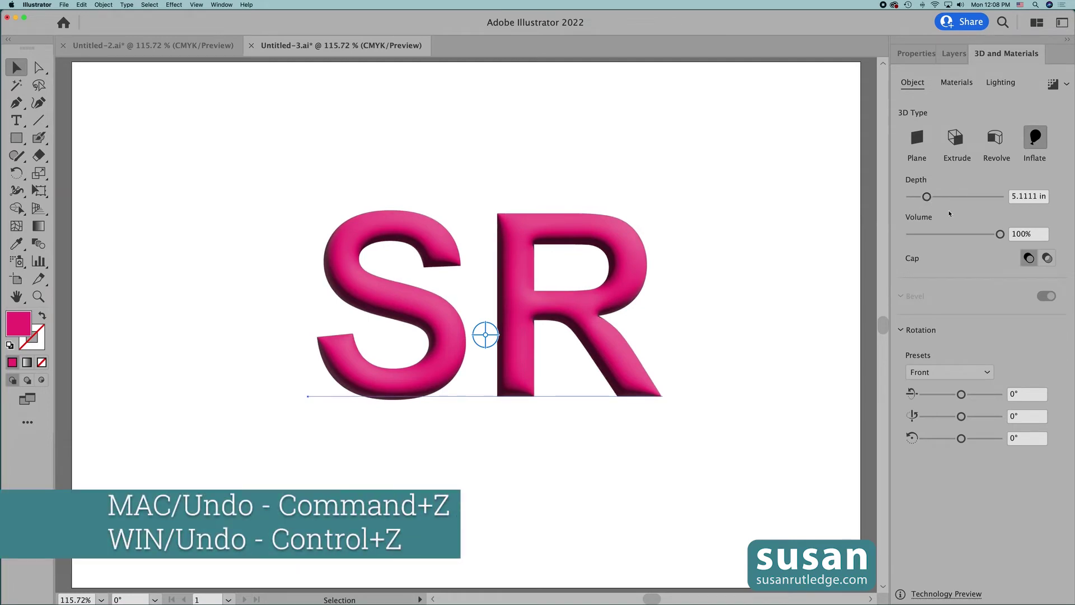
pyautogui.press('super+z')
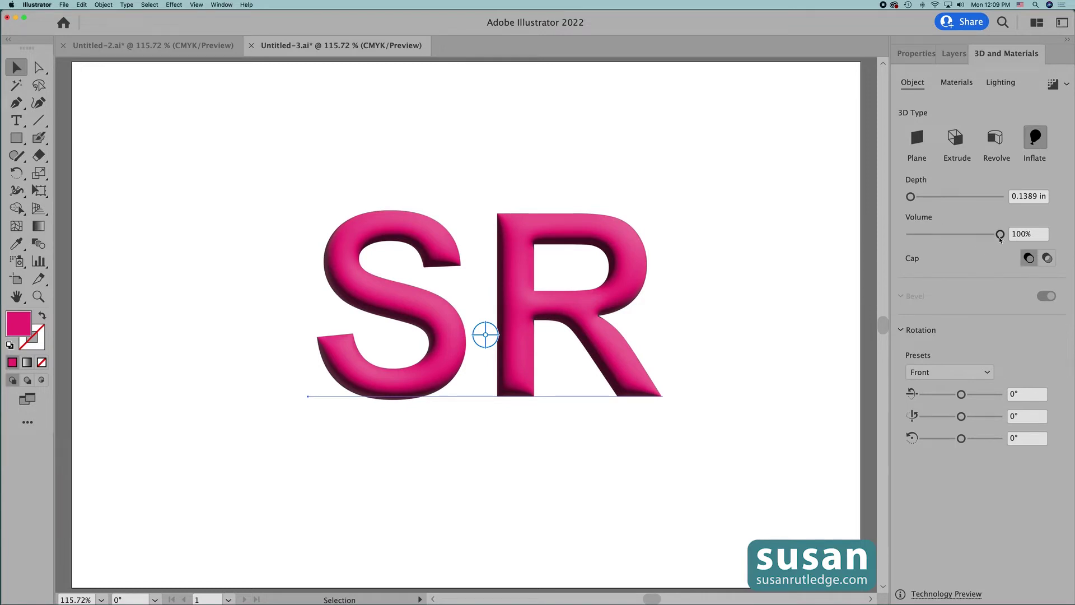
pyautogui.moveTo(1001, 235); pyautogui.dragTo(932, 239)
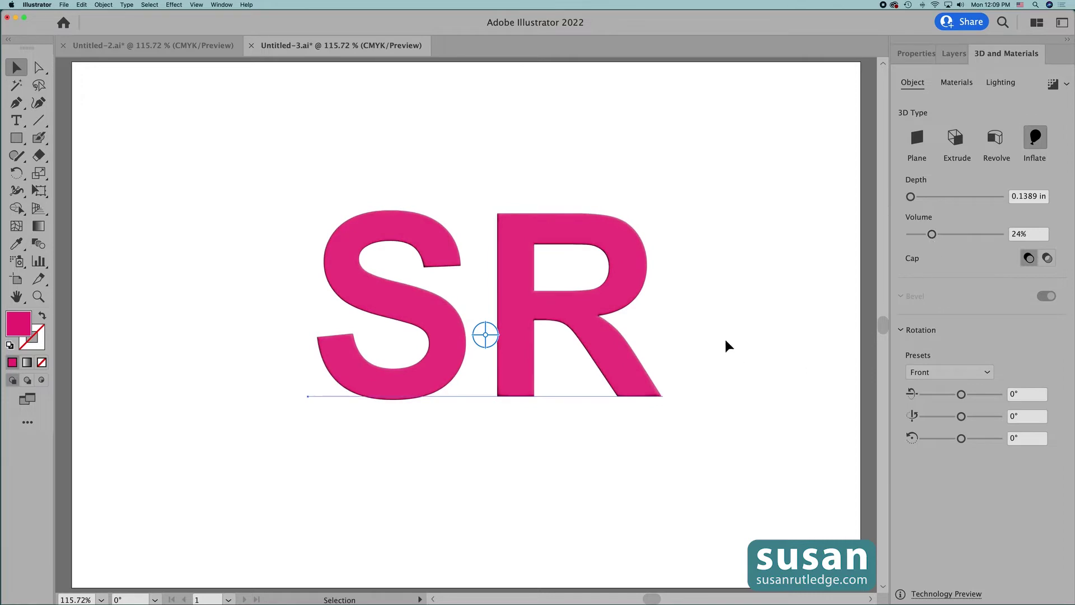
pyautogui.moveTo(932, 234); pyautogui.dragTo(1002, 237)
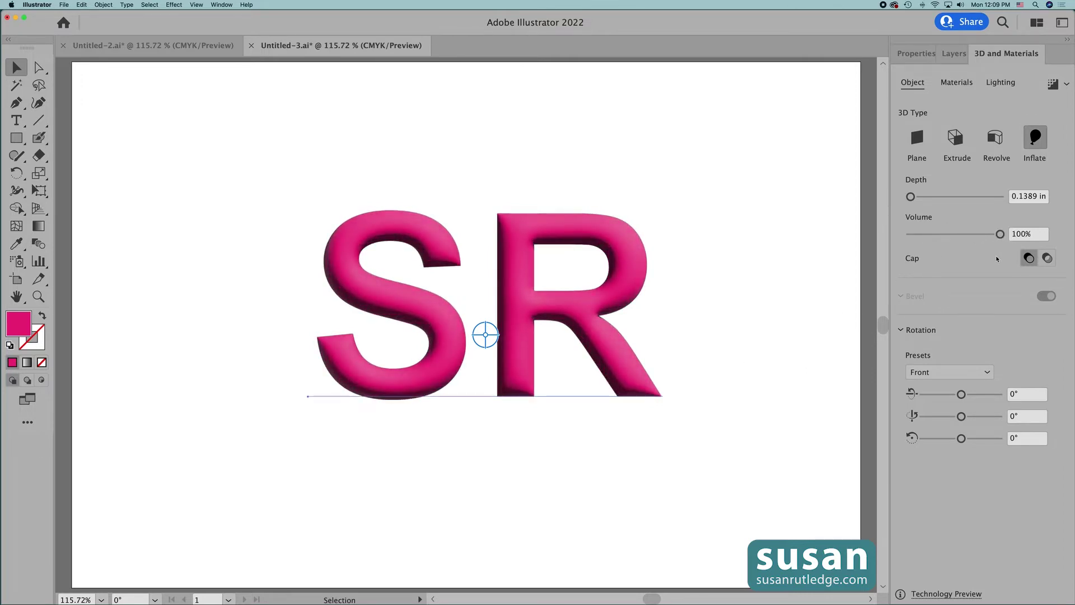
# Step: Set the Metallic base property of the inflated magenta letters to 0.5
pyautogui.click(957, 83)
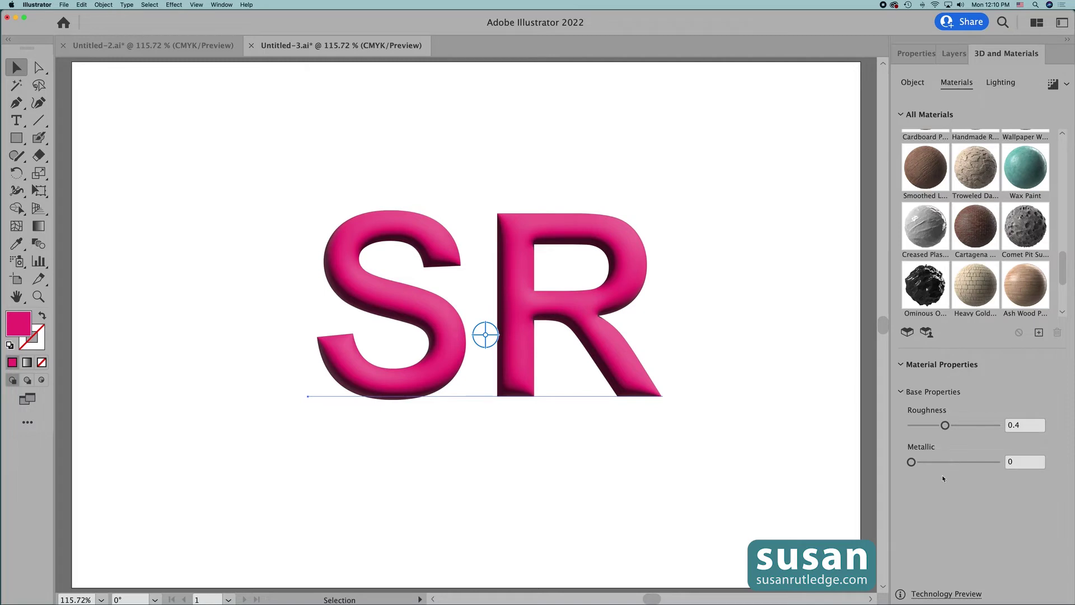
pyautogui.moveTo(911, 465); pyautogui.dragTo(954, 465)
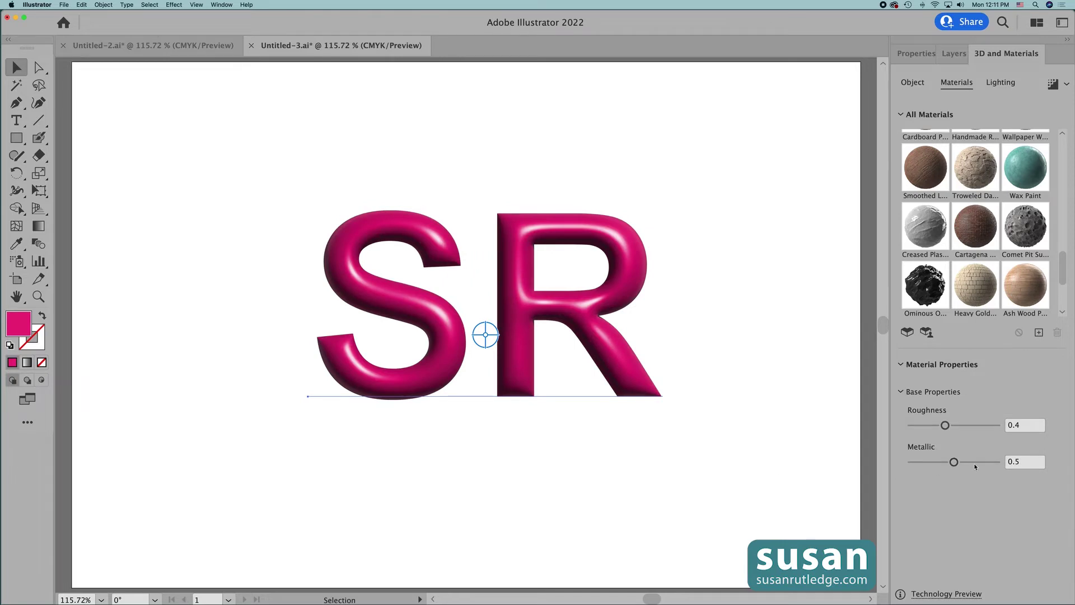
# Step: Compare the Top Left and Right lighting presets, keep Top Left, and set the light intensity to 96%
pyautogui.click(1001, 83)
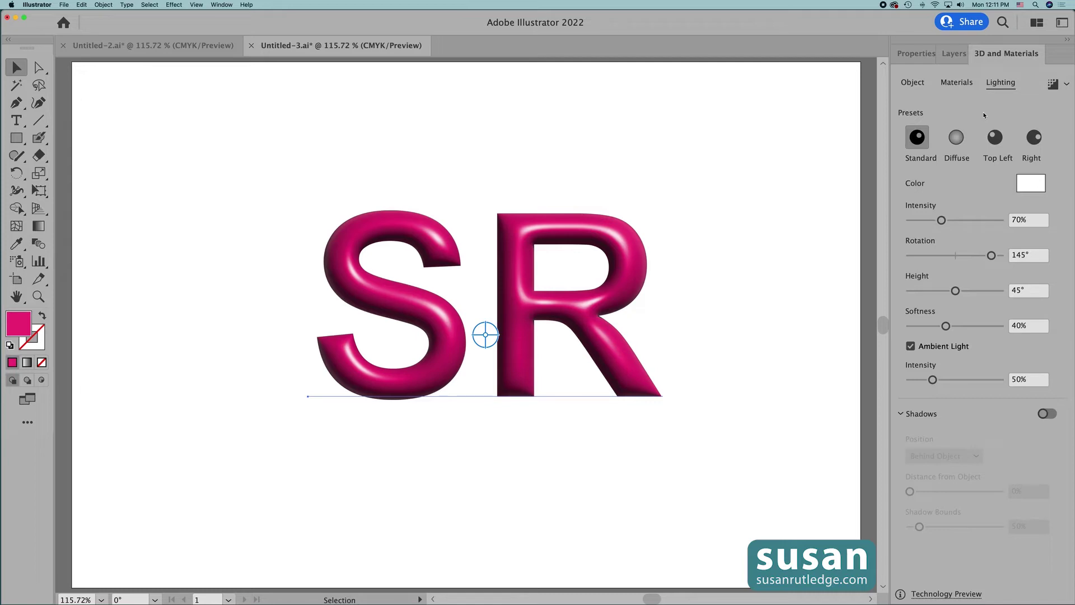
pyautogui.click(993, 141)
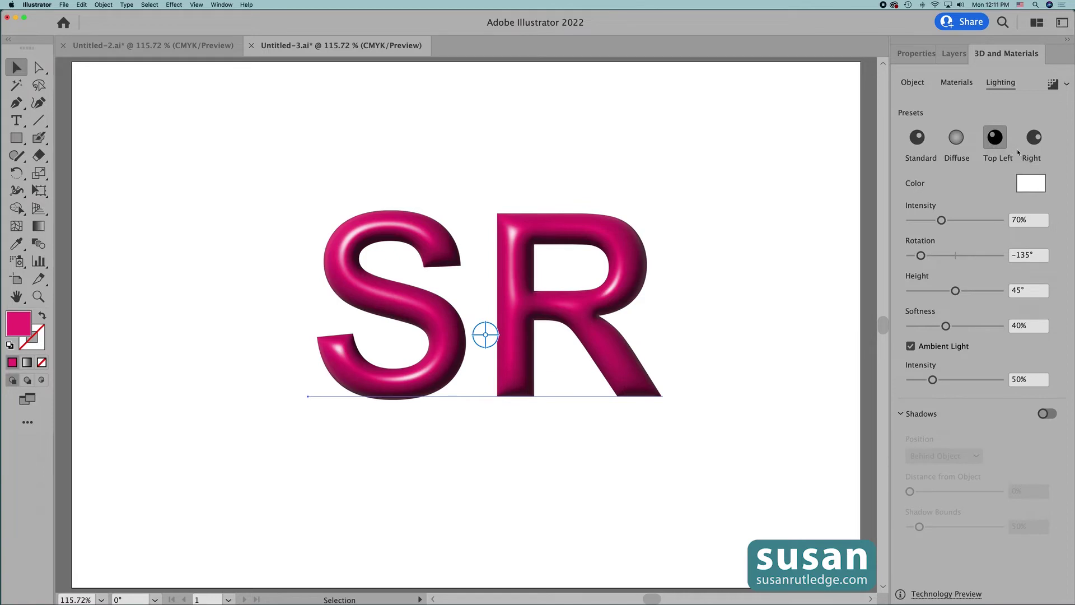
pyautogui.click(1033, 138)
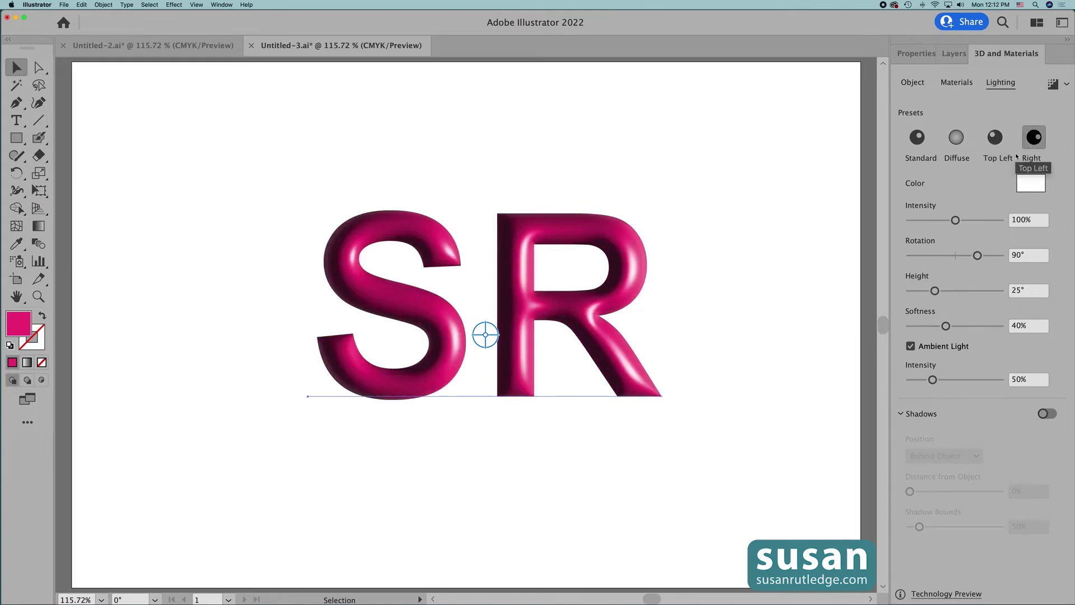
pyautogui.click(995, 140)
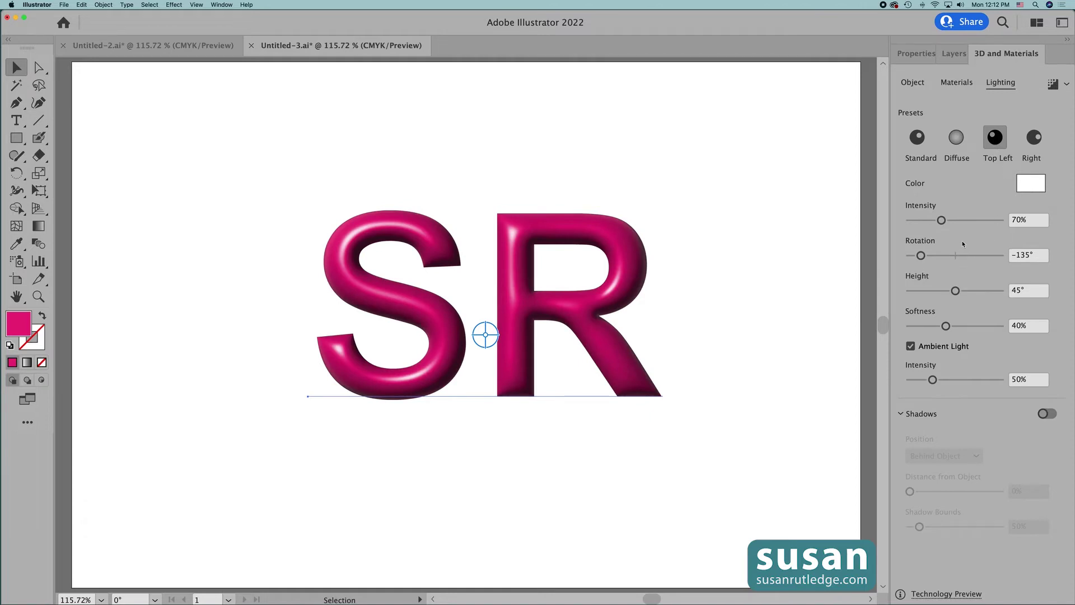
pyautogui.moveTo(941, 220); pyautogui.dragTo(954, 222)
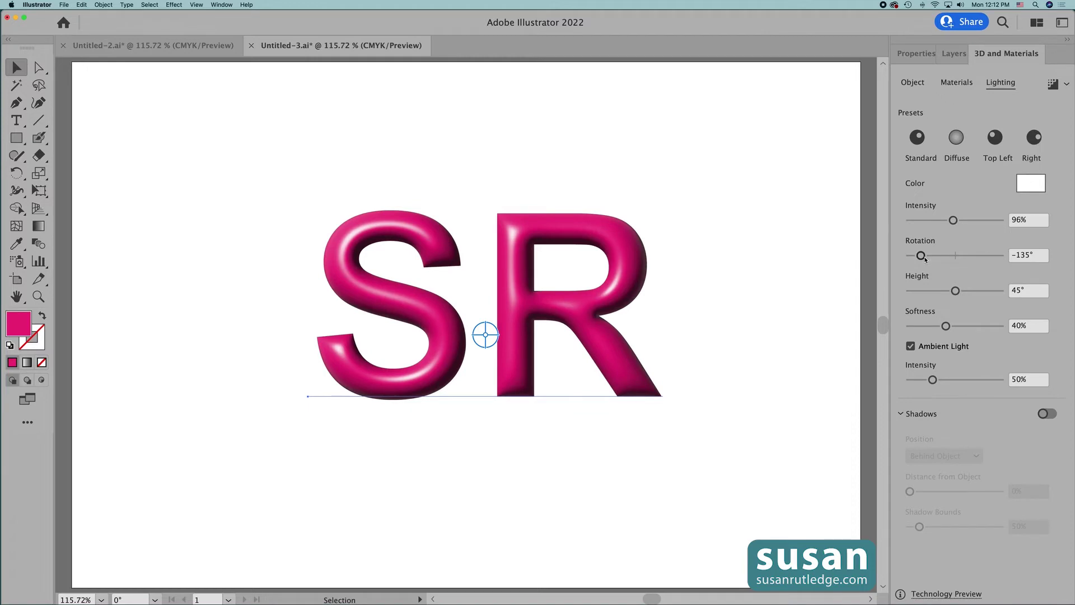
# Step: Try a light rotation of 112° on the inflated letters and undo it
pyautogui.moveTo(921, 257); pyautogui.dragTo(987, 258)
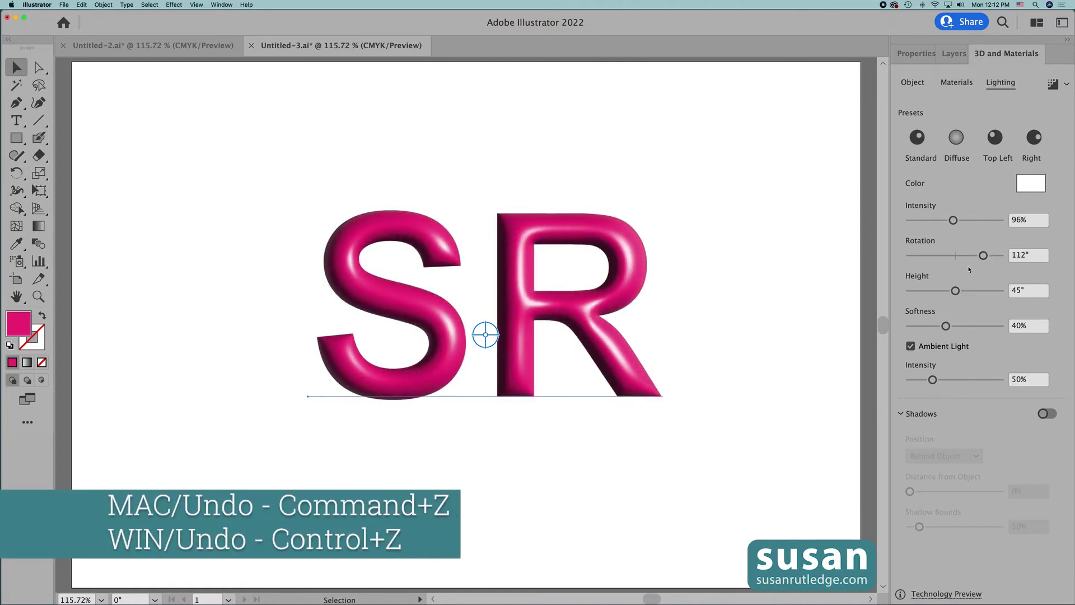
pyautogui.press('super+z')
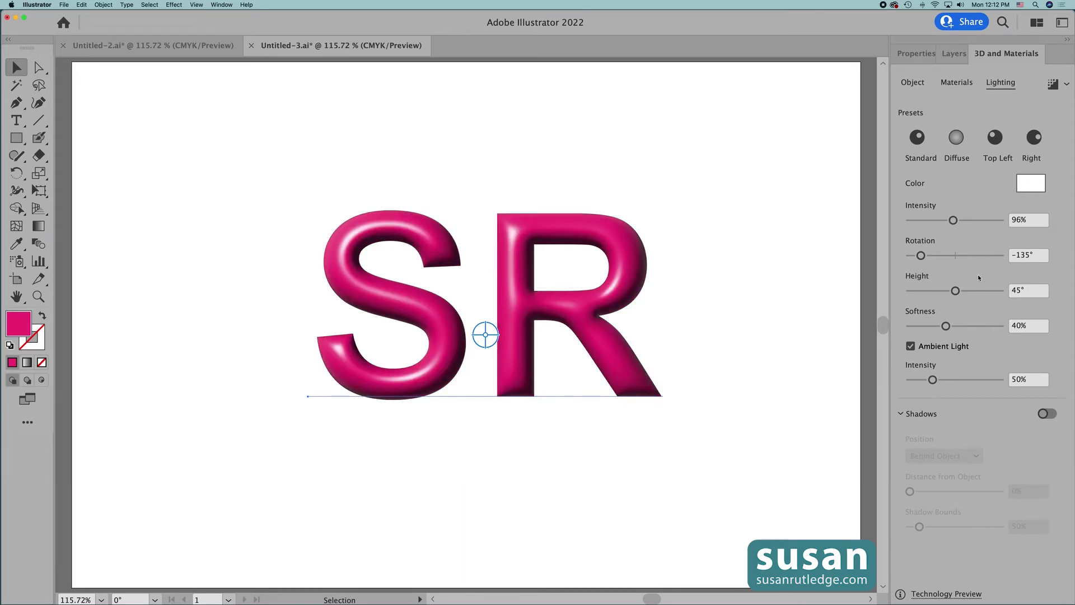
# Step: Set the light softness to 57% and the ambient light intensity to 100%, and deselect the letters
pyautogui.moveTo(946, 326); pyautogui.dragTo(965, 330)
pyautogui.moveTo(935, 383); pyautogui.dragTo(957, 384)
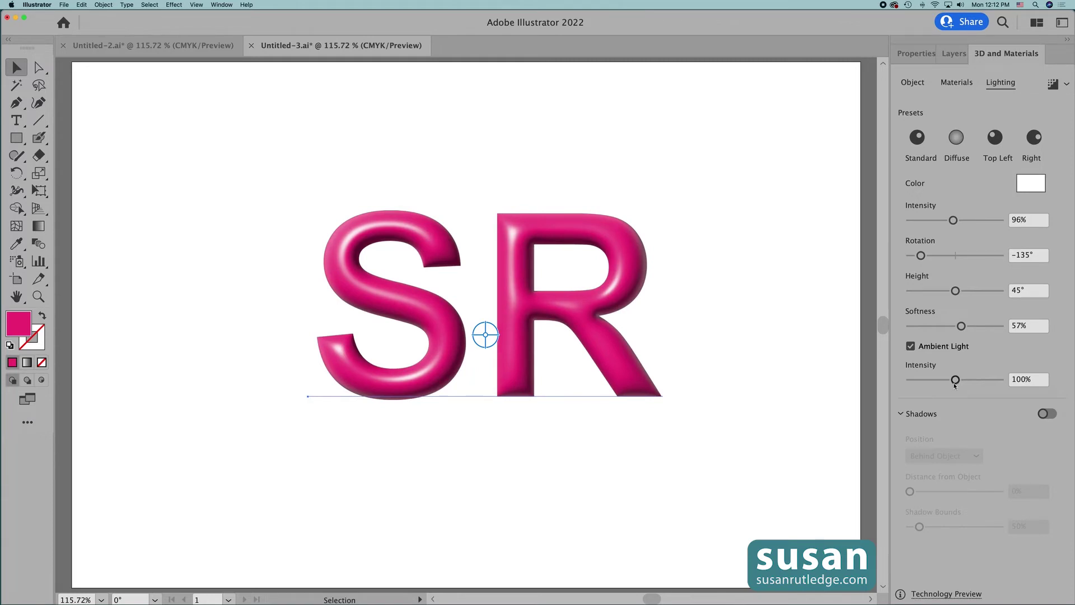
pyautogui.click(730, 359)
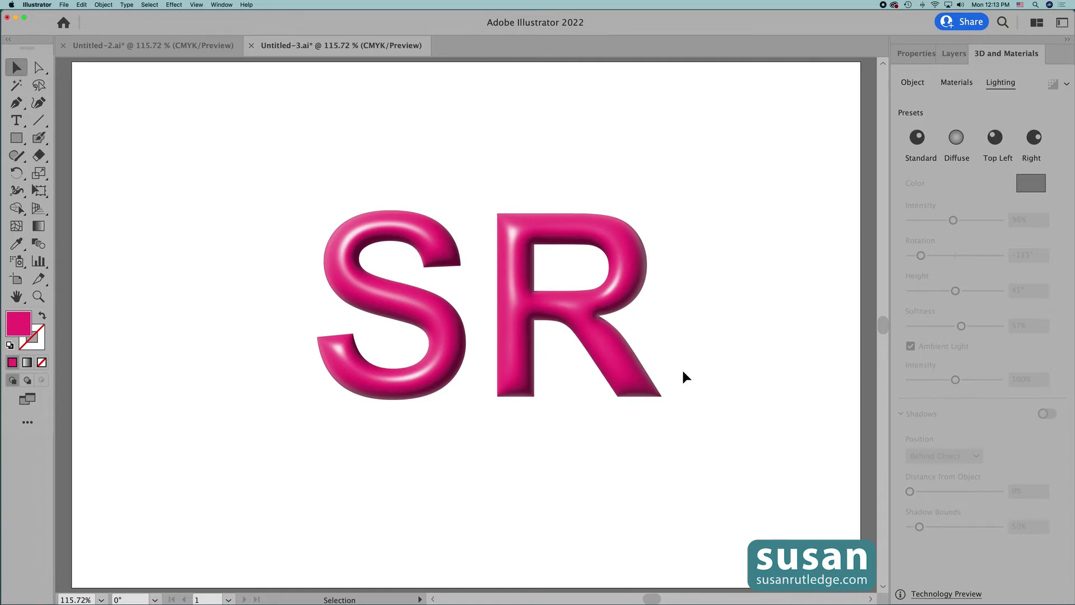
# Step: Replace the magenta letters with new point text "SR" and move it to the middle of the artboard
pyautogui.click(652, 352)
pyautogui.click(720, 347)
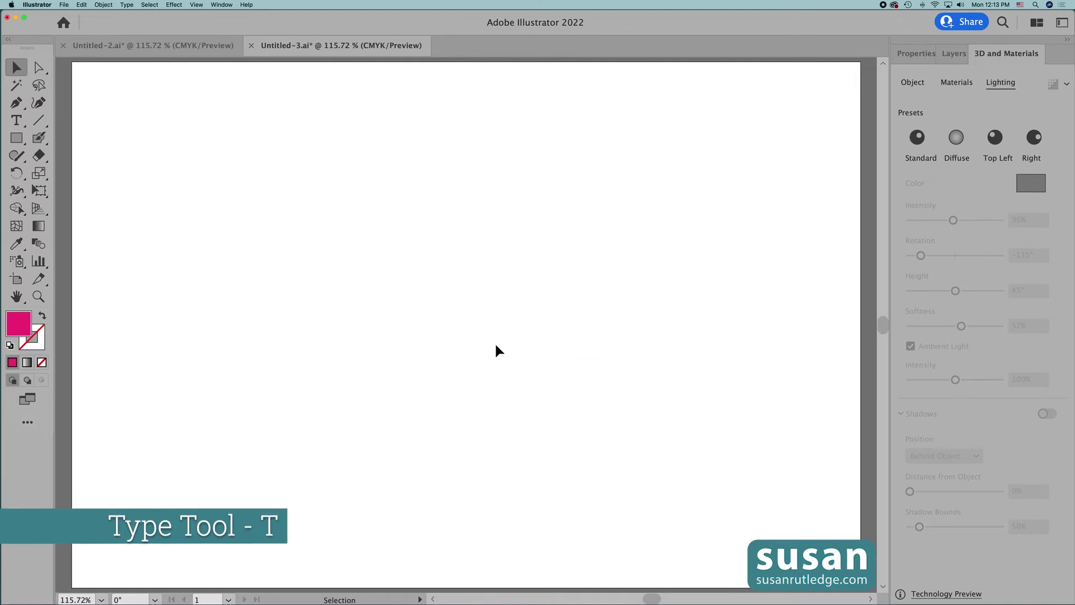
pyautogui.press('t')
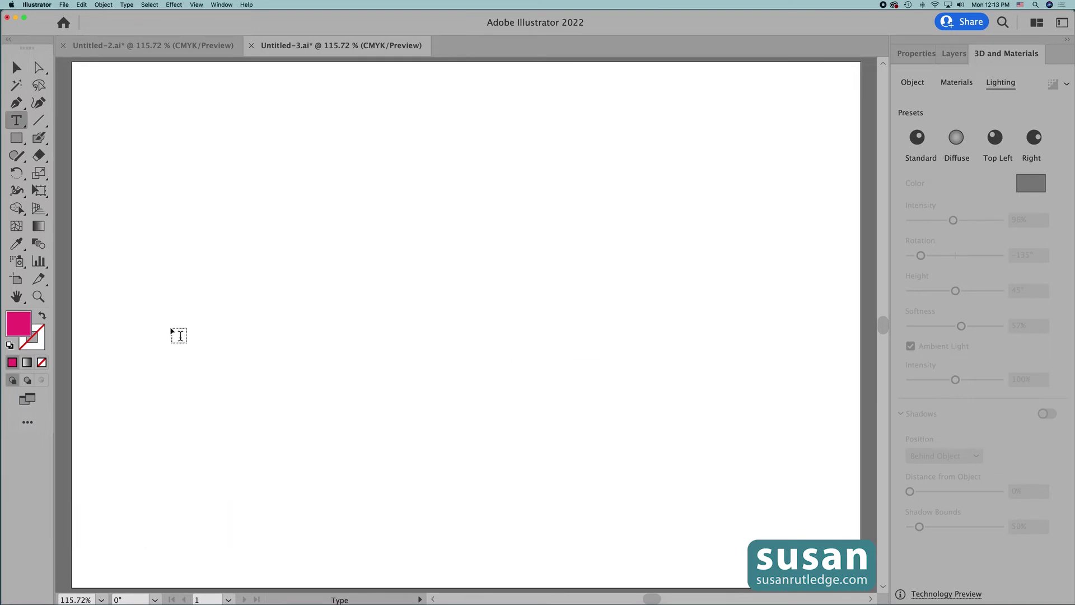
pyautogui.click(136, 328)
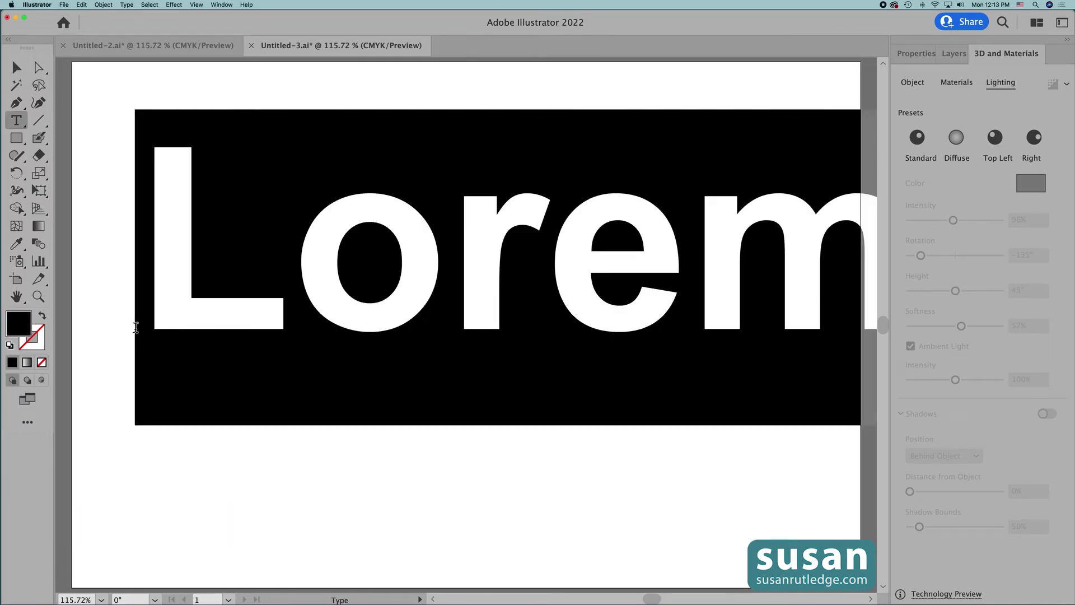
pyautogui.write('SR')
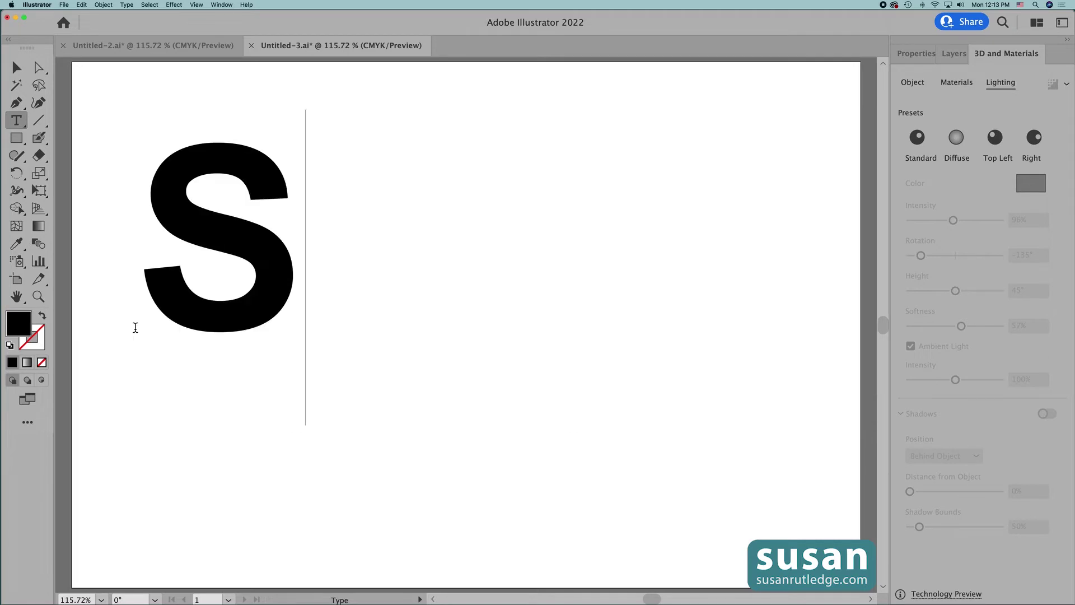
pyautogui.click(16, 68)
pyautogui.moveTo(274, 296); pyautogui.dragTo(438, 361)
# Step: Fill the new SR text with the purple swatch C=50 M=100 Y=0 K=0
pyautogui.click(910, 56)
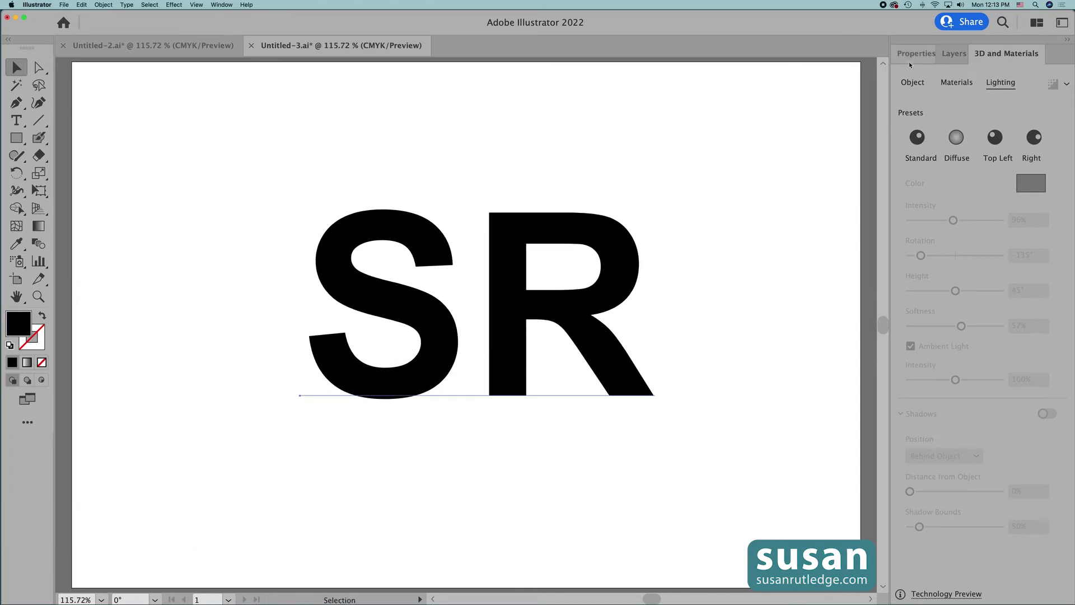
pyautogui.click(906, 214)
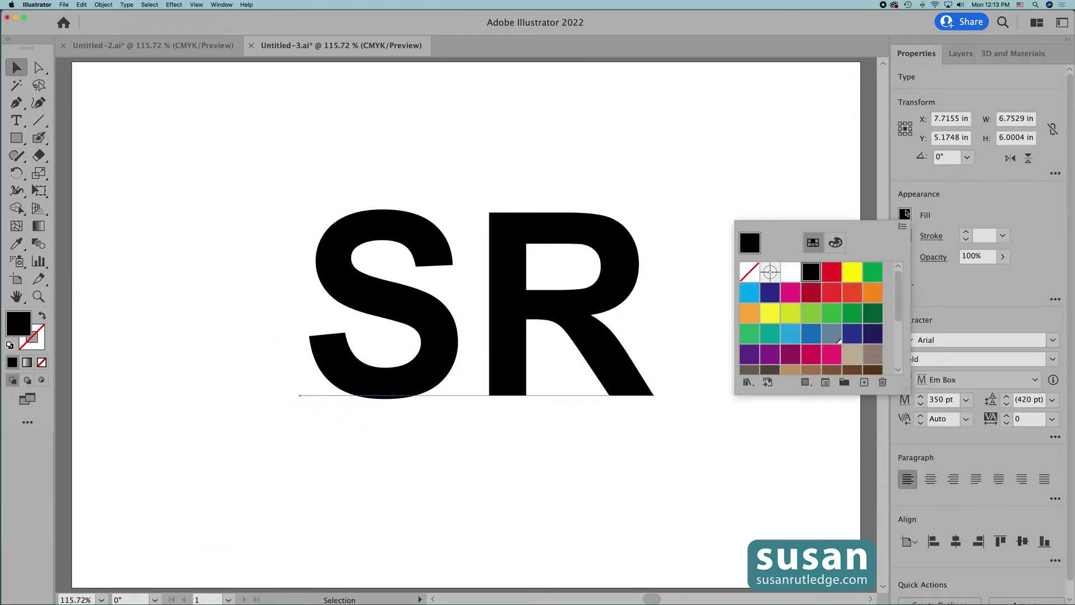
pyautogui.click(769, 355)
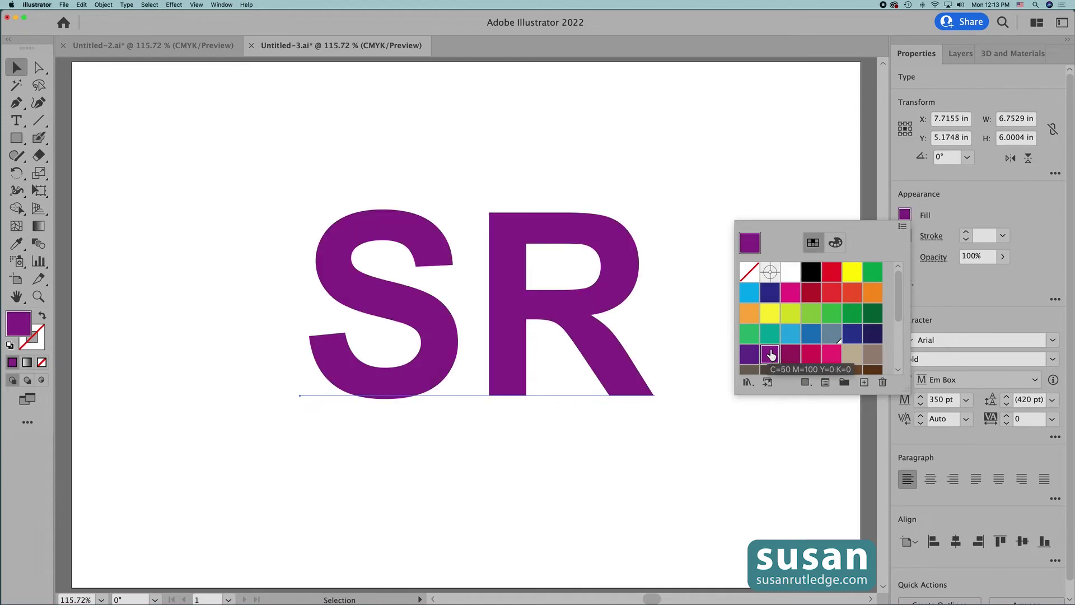
pyautogui.press('Escape')
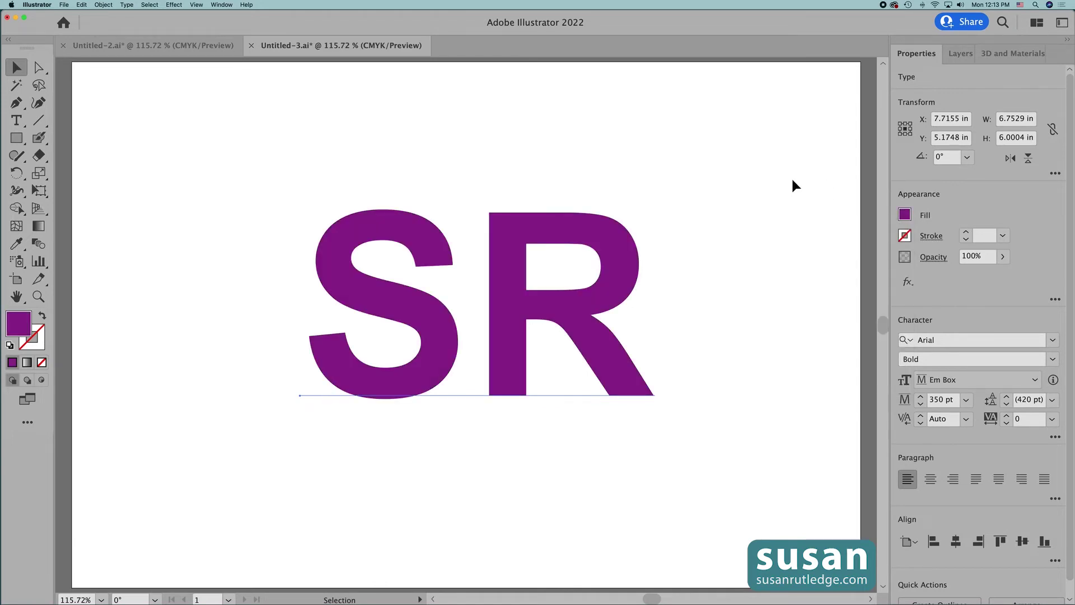
# Step: Apply the Inflate 3D type to the purple SR text
pyautogui.click(1018, 55)
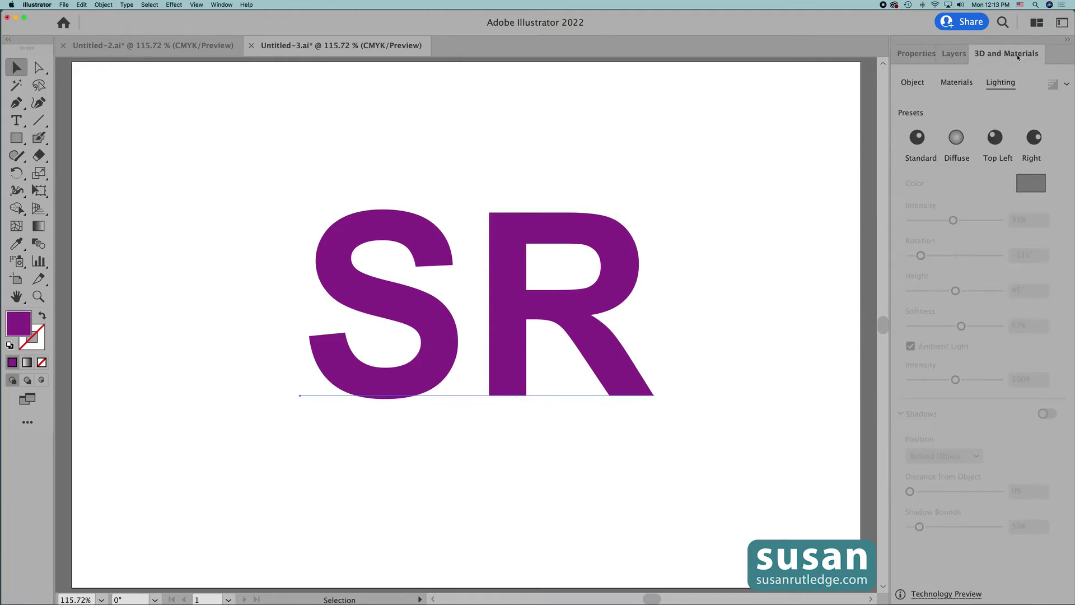
pyautogui.click(913, 84)
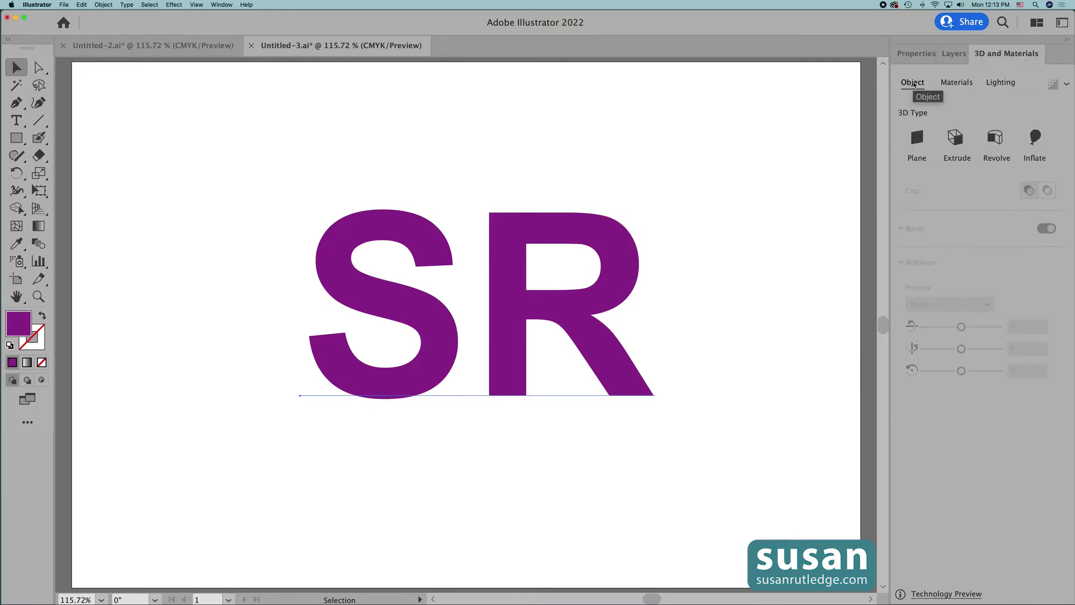
pyautogui.click(1034, 139)
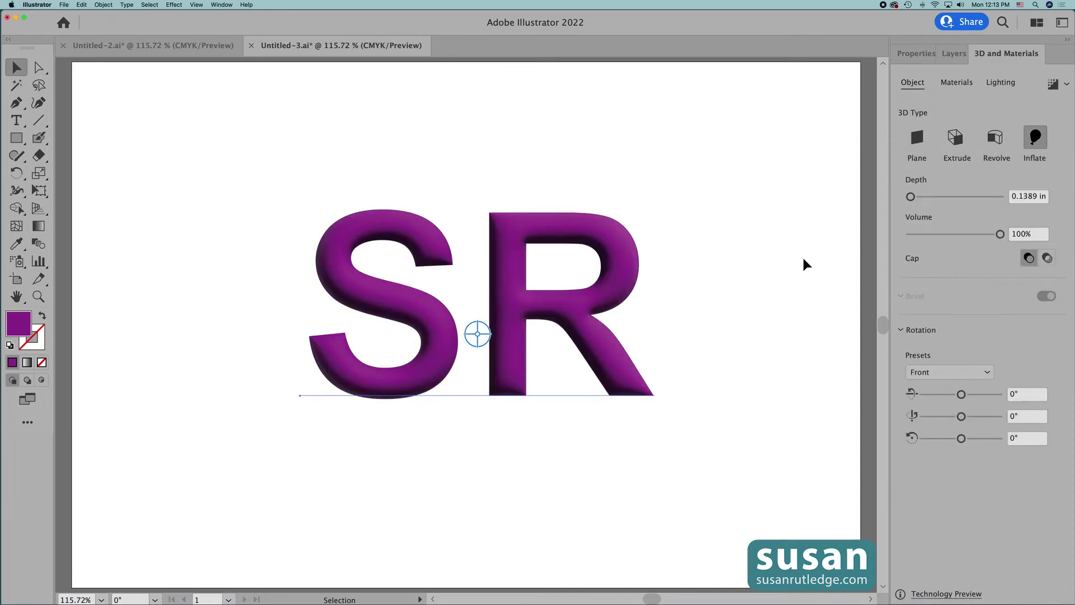
# Step: Apply the Calfskin leather material from Your Materials to the inflated purple letters
pyautogui.click(958, 83)
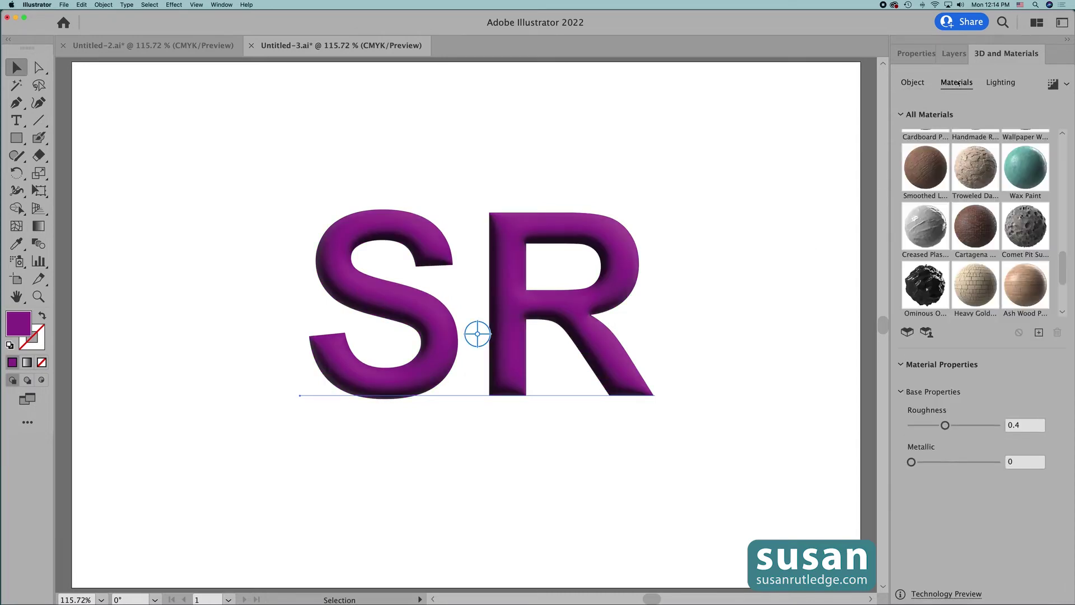
pyautogui.moveTo(1063, 276); pyautogui.dragTo(1062, 158)
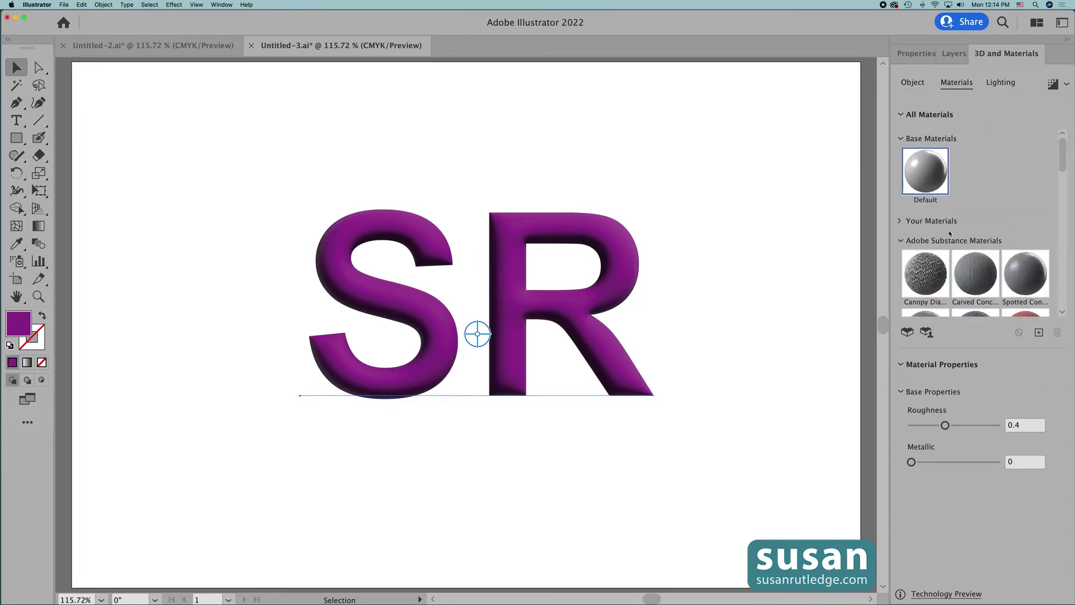
pyautogui.click(900, 221)
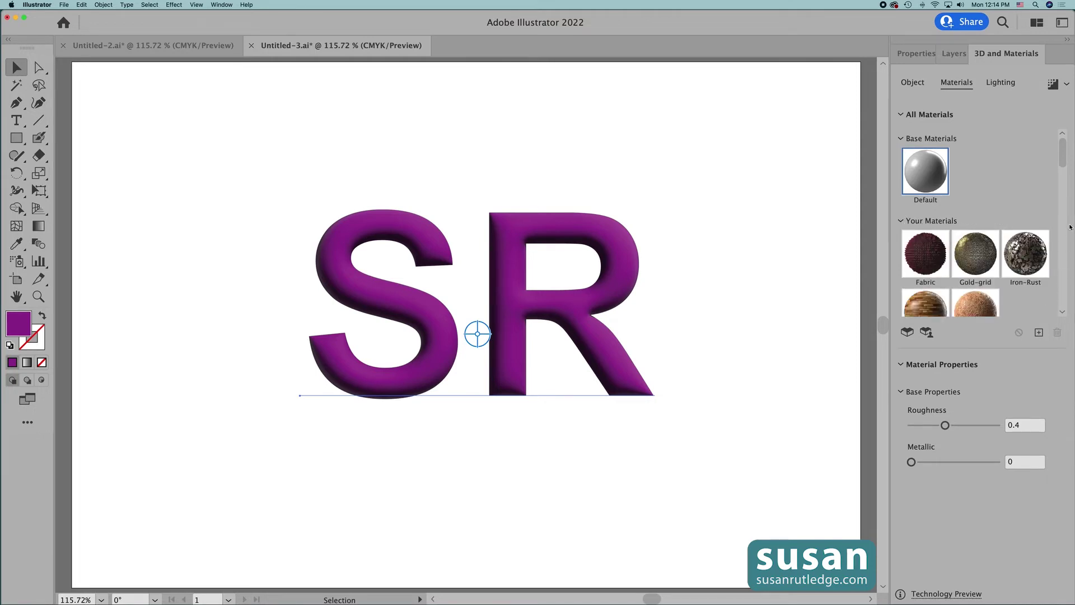
pyautogui.scroll(-3, 1027, 274)
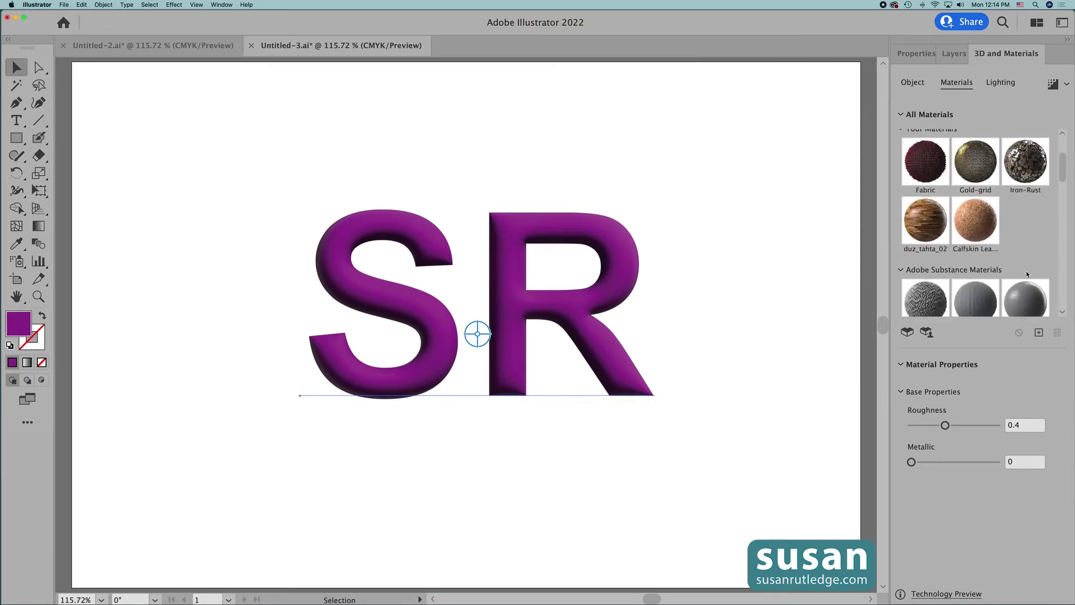
pyautogui.click(976, 223)
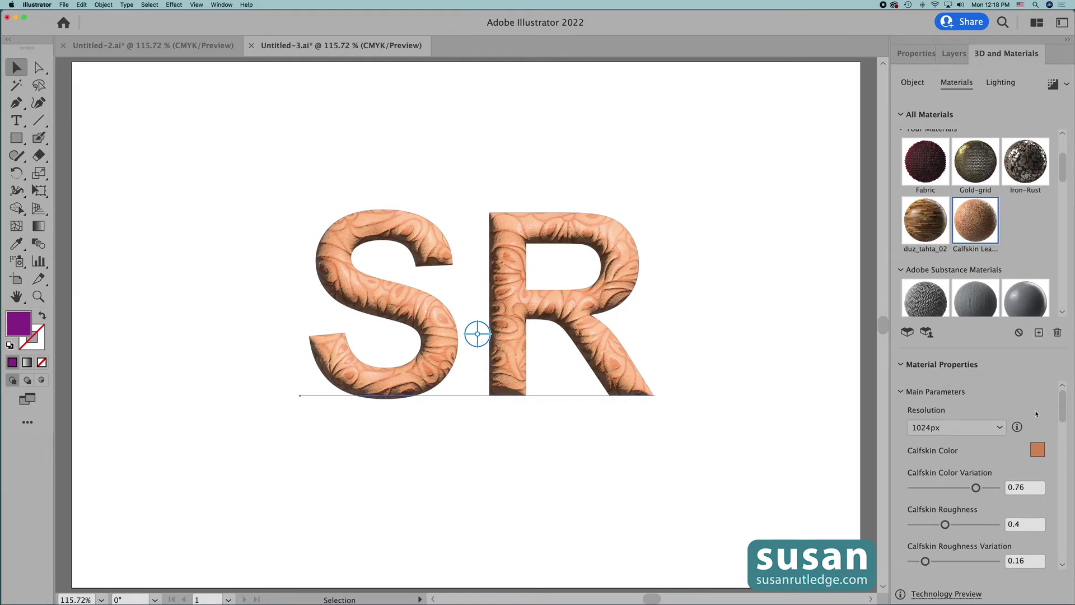
# Step: Set the Density of the calfskin material's pattern to 149
pyautogui.moveTo(1060, 401); pyautogui.dragTo(1033, 464)
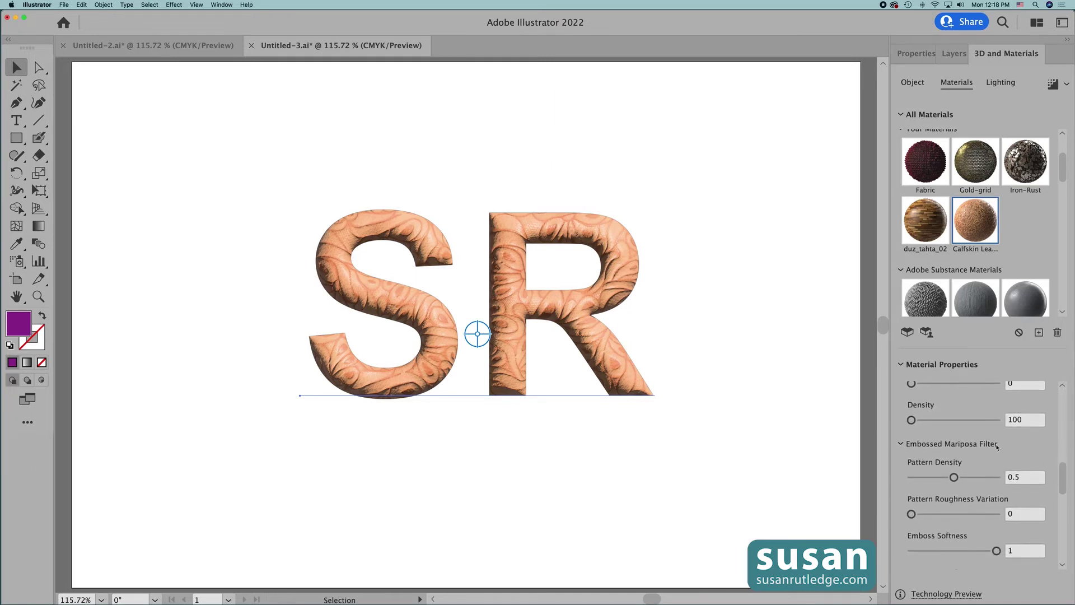
pyautogui.moveTo(911, 421); pyautogui.dragTo(919, 425)
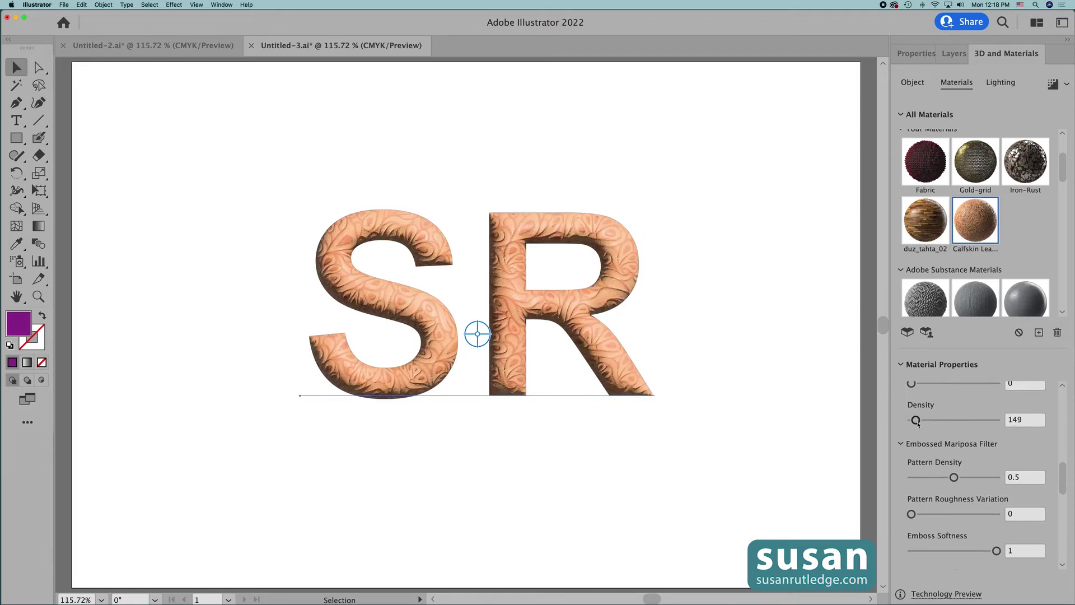
# Step: Set the calfskin material's Grain Scale to Small and its Calfskin Color Variation to 0.81
pyautogui.moveTo(1061, 487); pyautogui.dragTo(1060, 430)
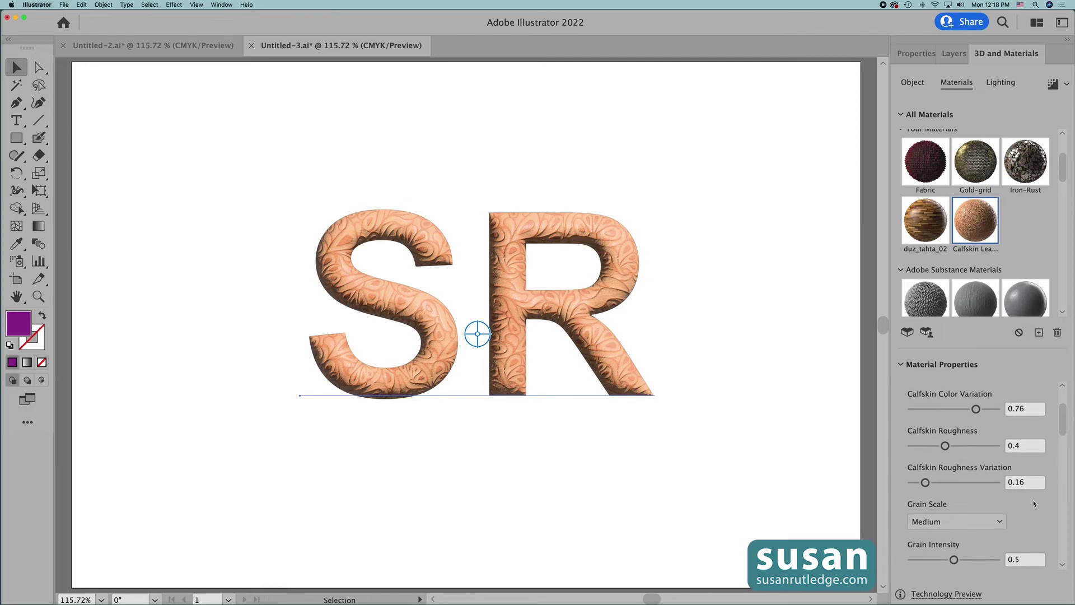
pyautogui.click(1000, 522)
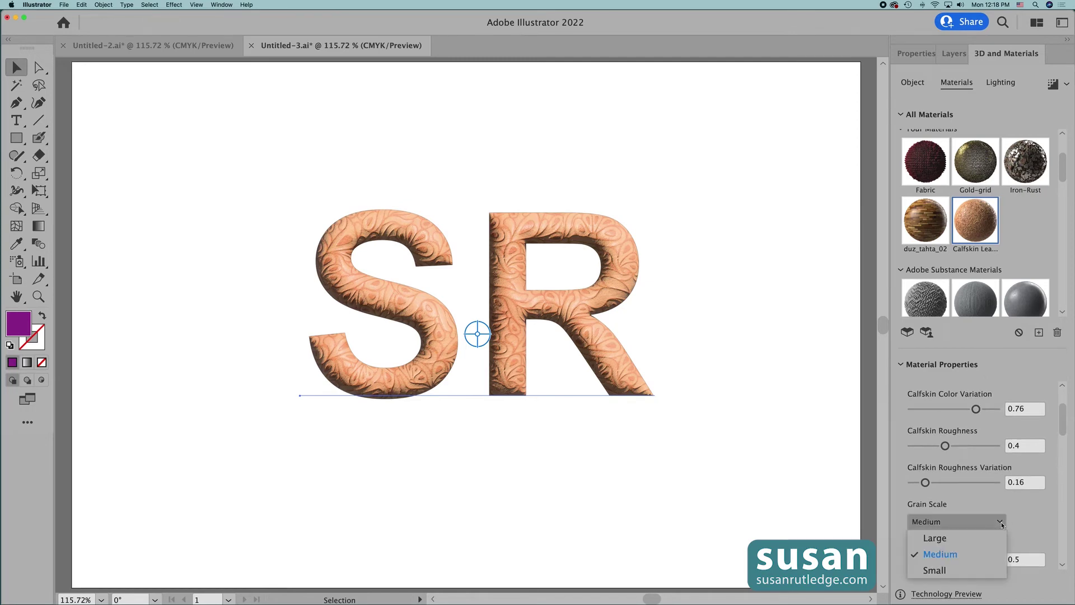
pyautogui.click(952, 570)
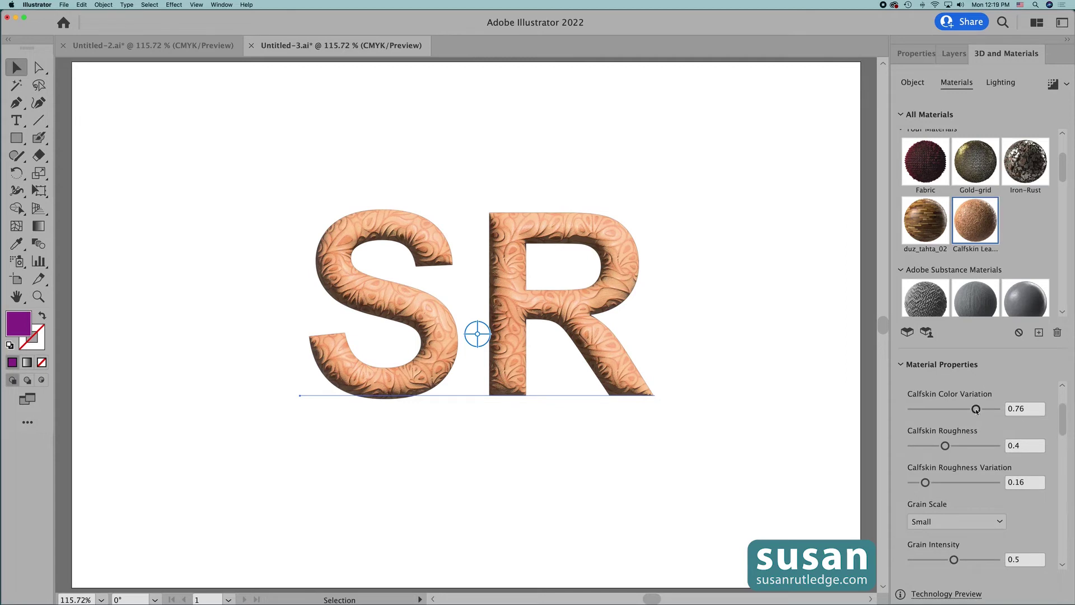
pyautogui.moveTo(978, 410); pyautogui.dragTo(983, 411)
# Step: Change the Calfskin Color of the leather material to the light aqua 95EEEC
pyautogui.scroll(3, 1064, 415)
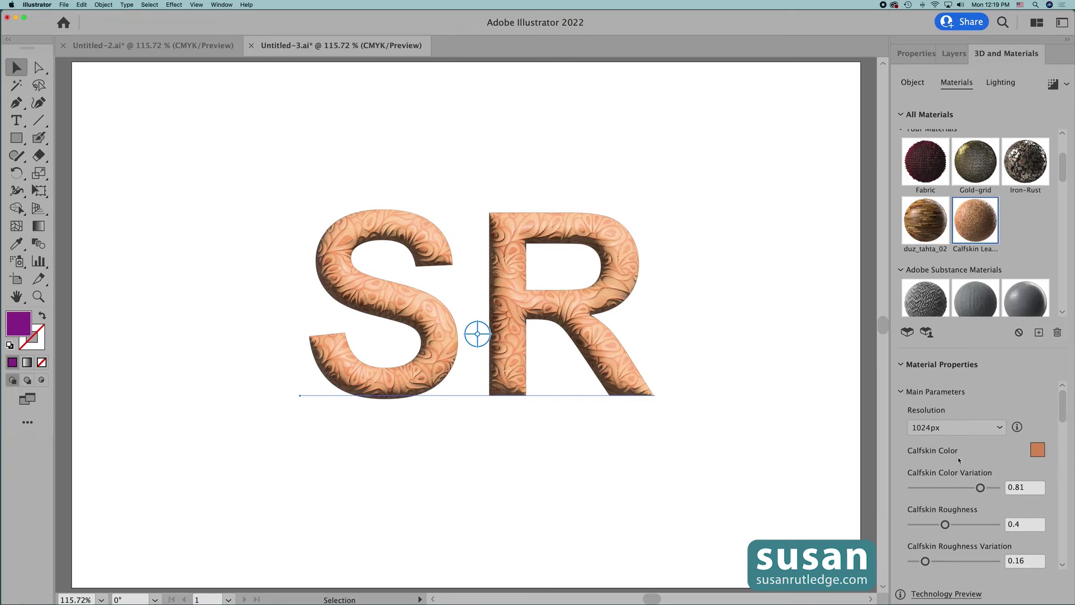
pyautogui.click(1039, 450)
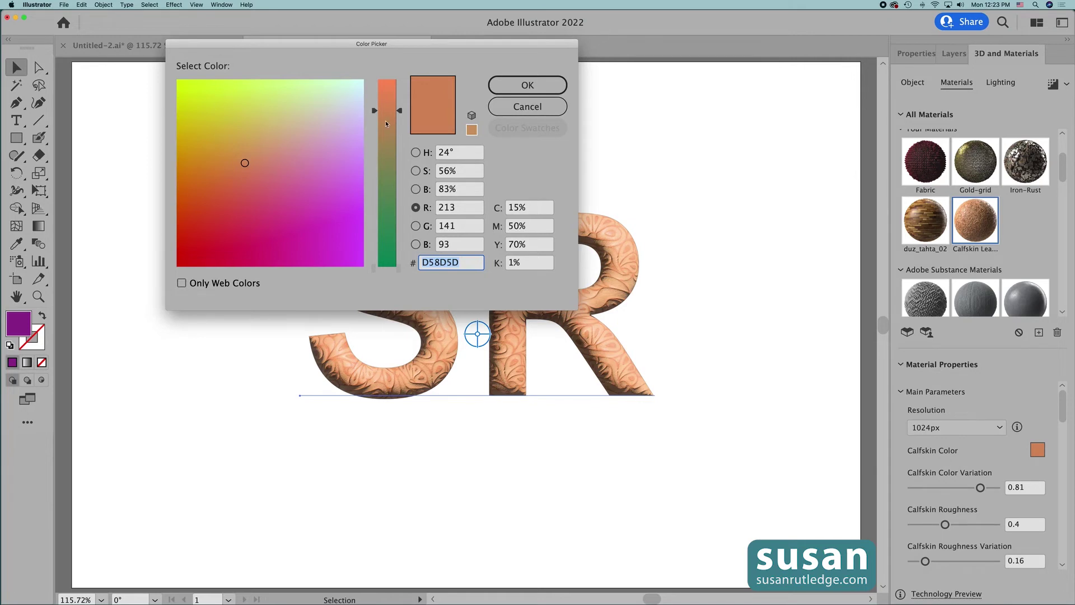
pyautogui.moveTo(400, 111); pyautogui.dragTo(397, 155)
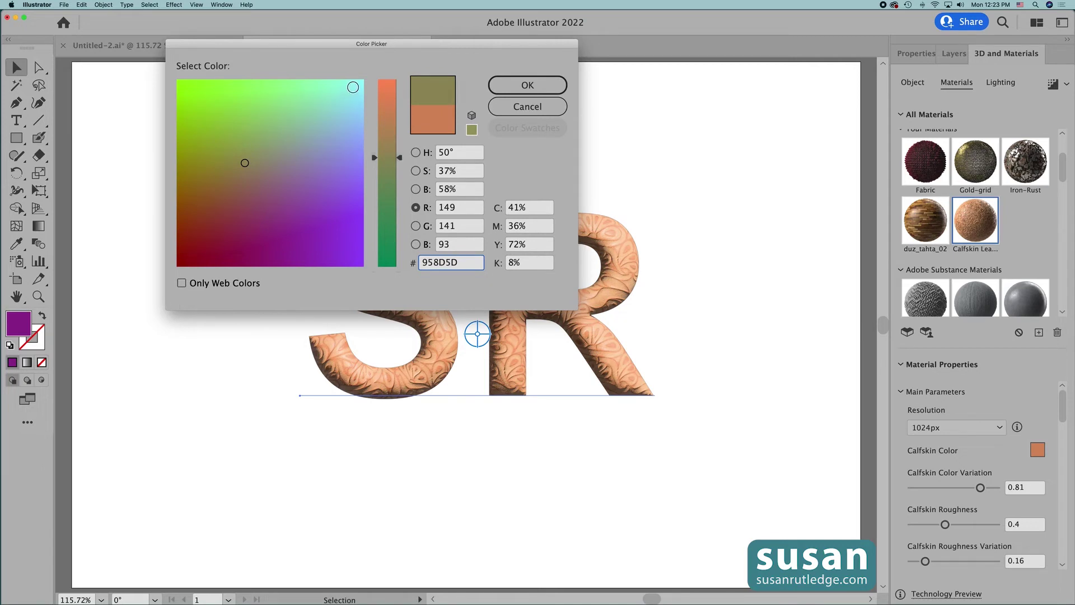
pyautogui.click(350, 92)
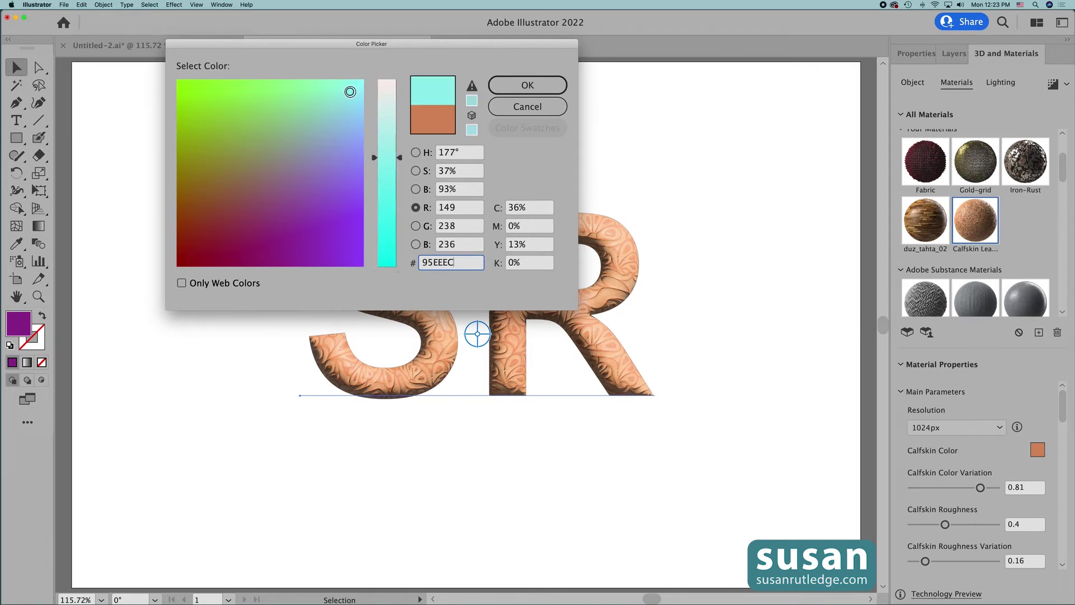
pyautogui.click(528, 84)
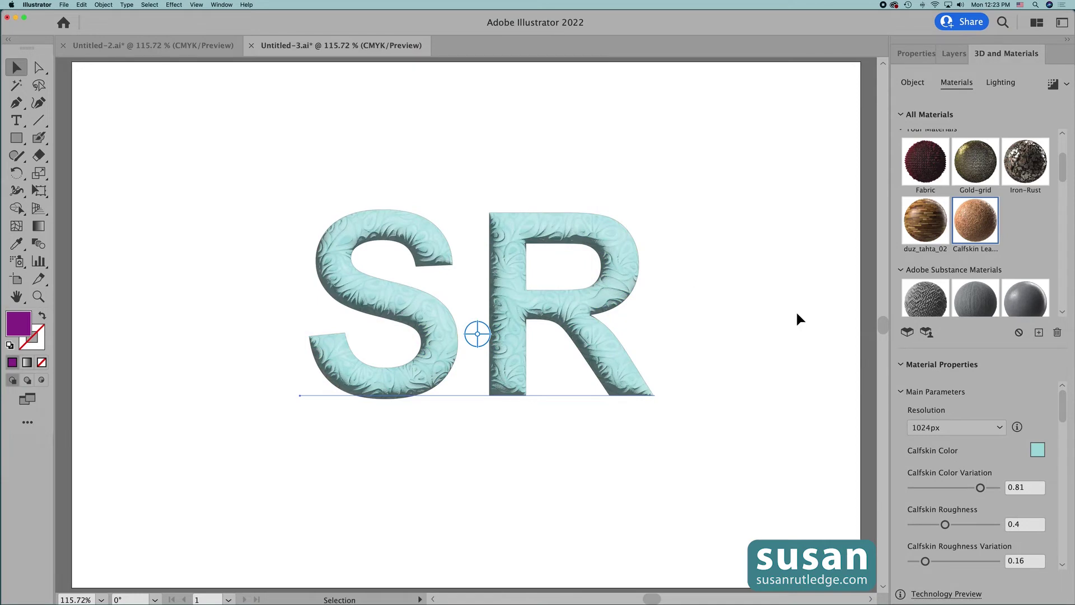
# Step: Turn on shadows in the lighting settings of the inflated SR lettering and deselect it
pyautogui.click(1000, 82)
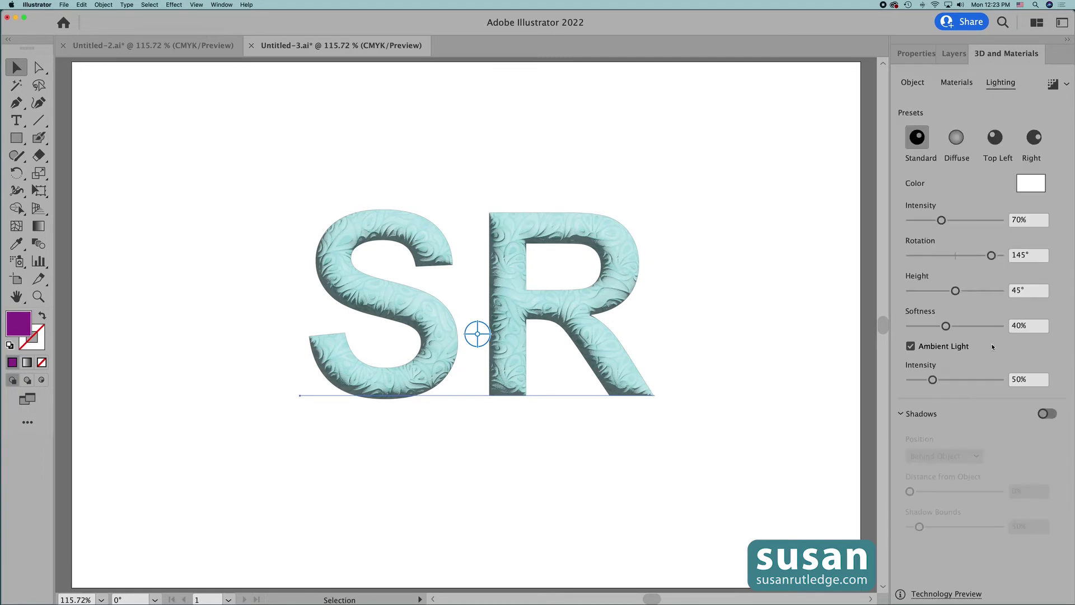
pyautogui.click(1047, 414)
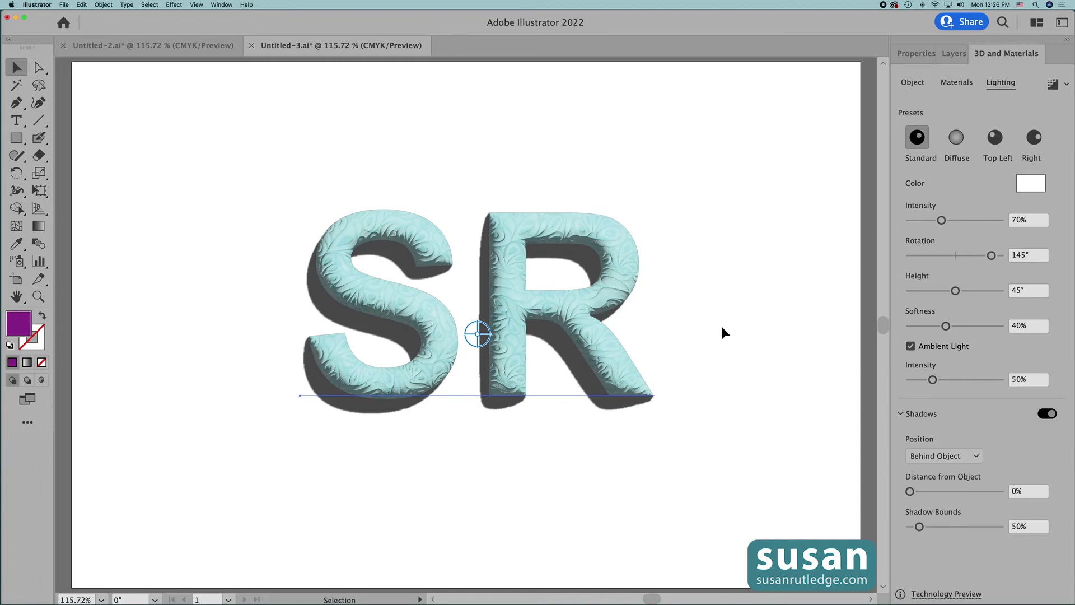
pyautogui.click(726, 329)
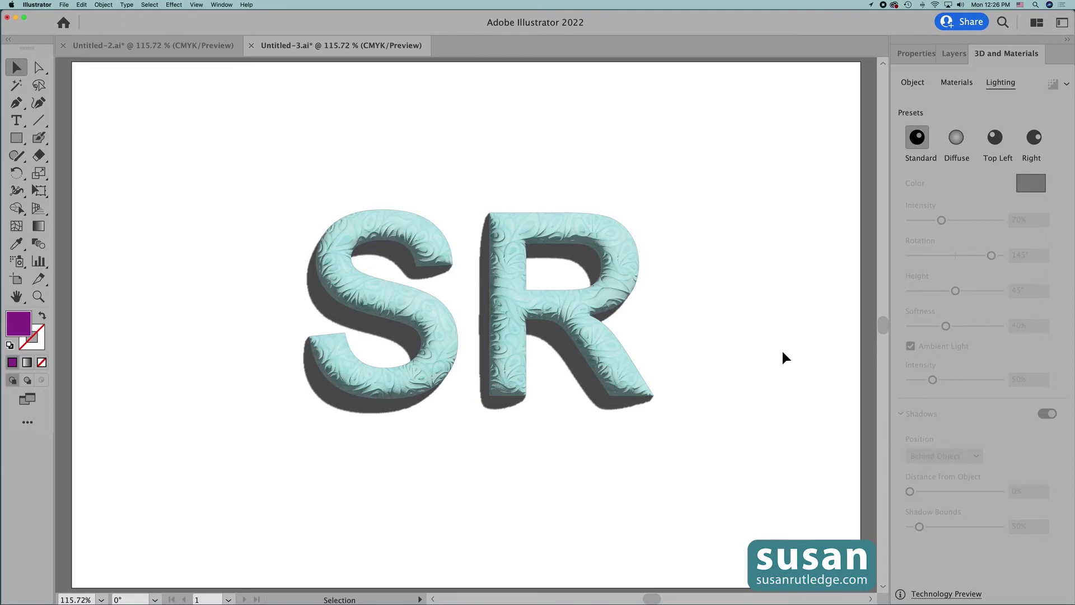
# Step: Delete the aqua SR lettering, add new point text reading SR, and center it roughly on the artboard
pyautogui.click(607, 351)
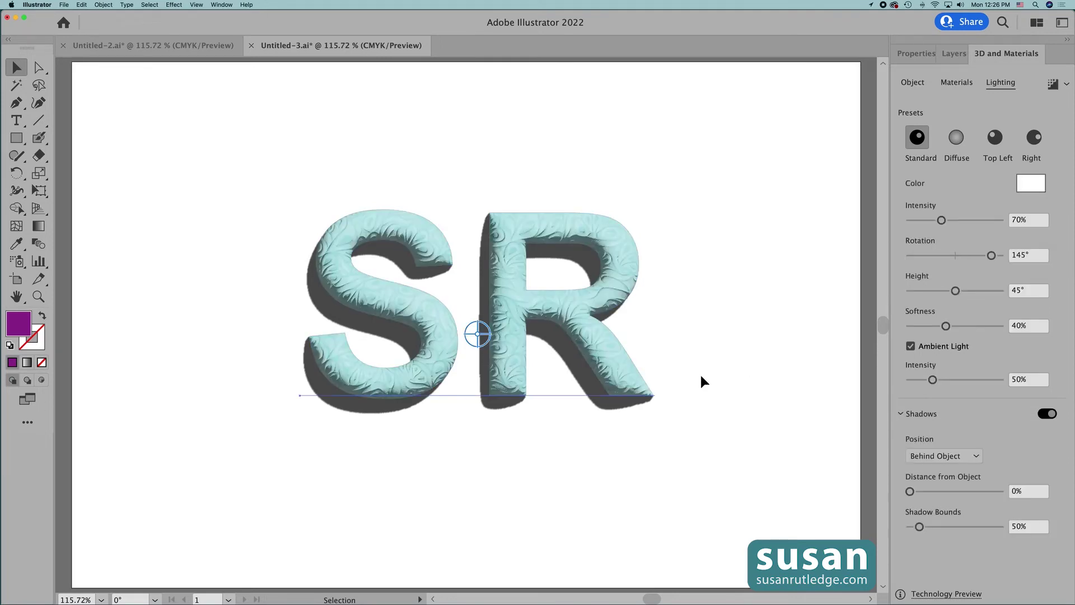
pyautogui.press('Delete')
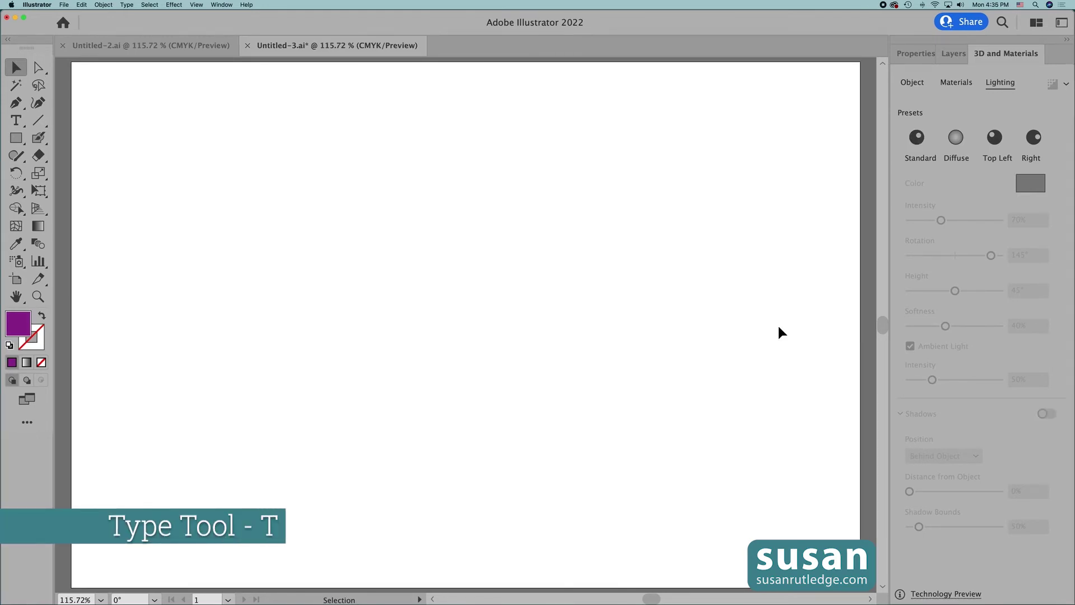
pyautogui.press('t')
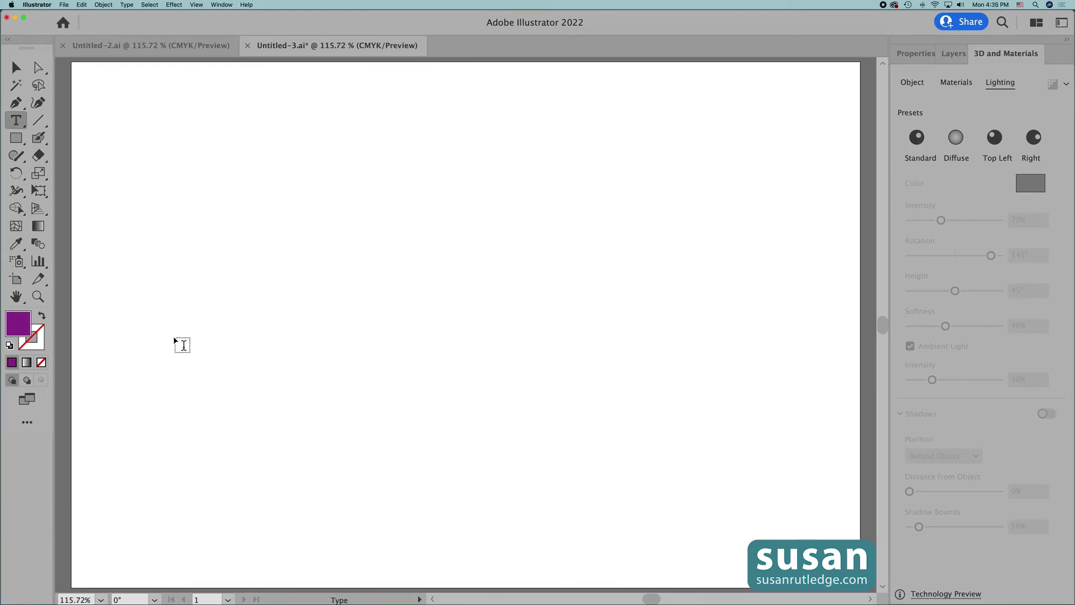
pyautogui.click(174, 335)
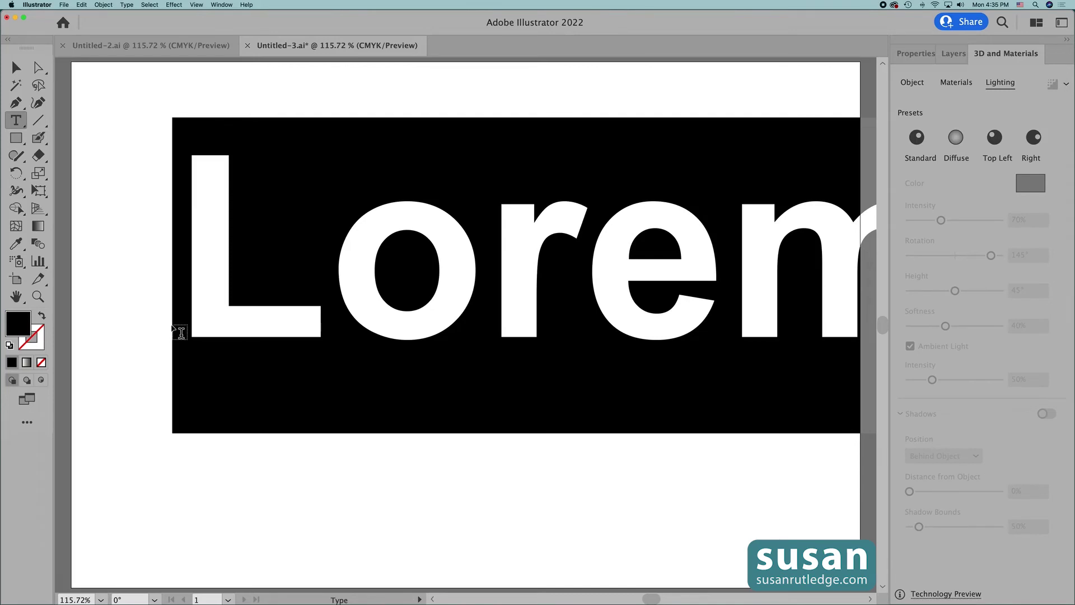
pyautogui.write('SR')
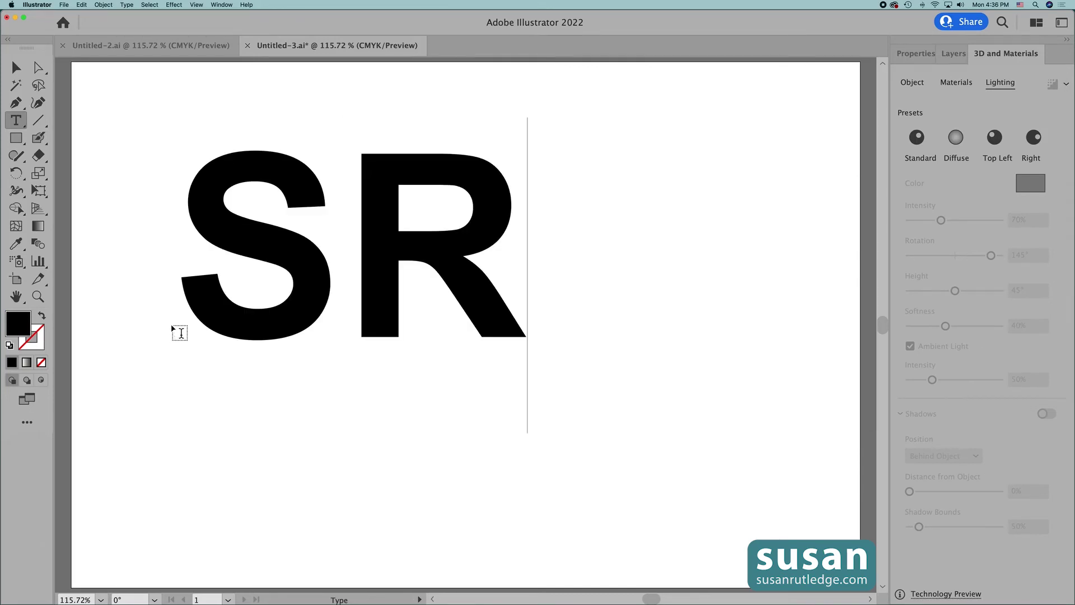
pyautogui.click(16, 67)
pyautogui.moveTo(307, 314); pyautogui.dragTo(445, 370)
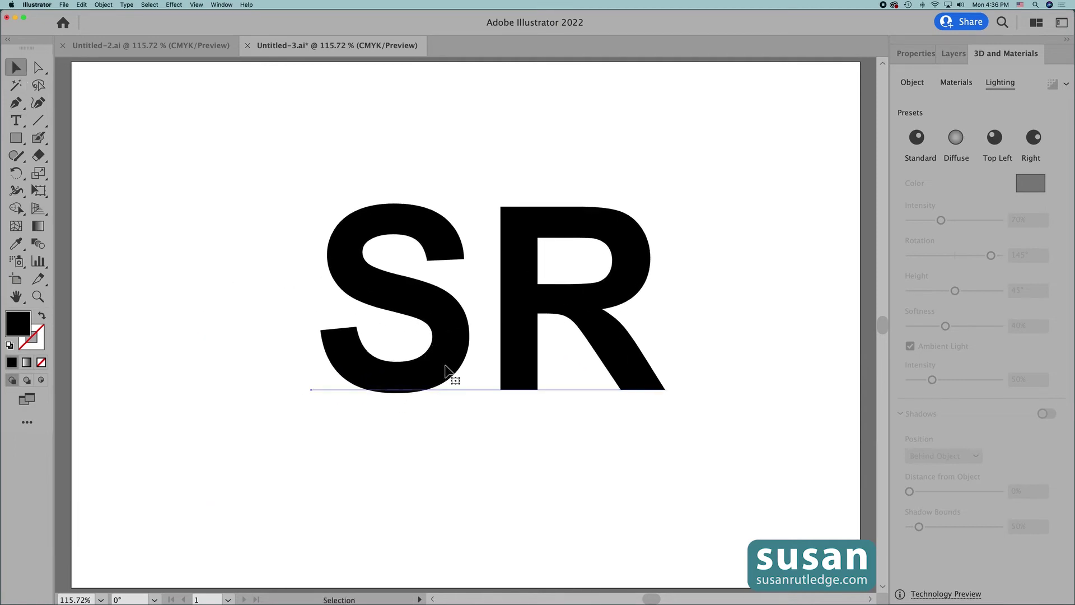
# Step: Fill the new SR text with the light brown swatch
pyautogui.click(905, 58)
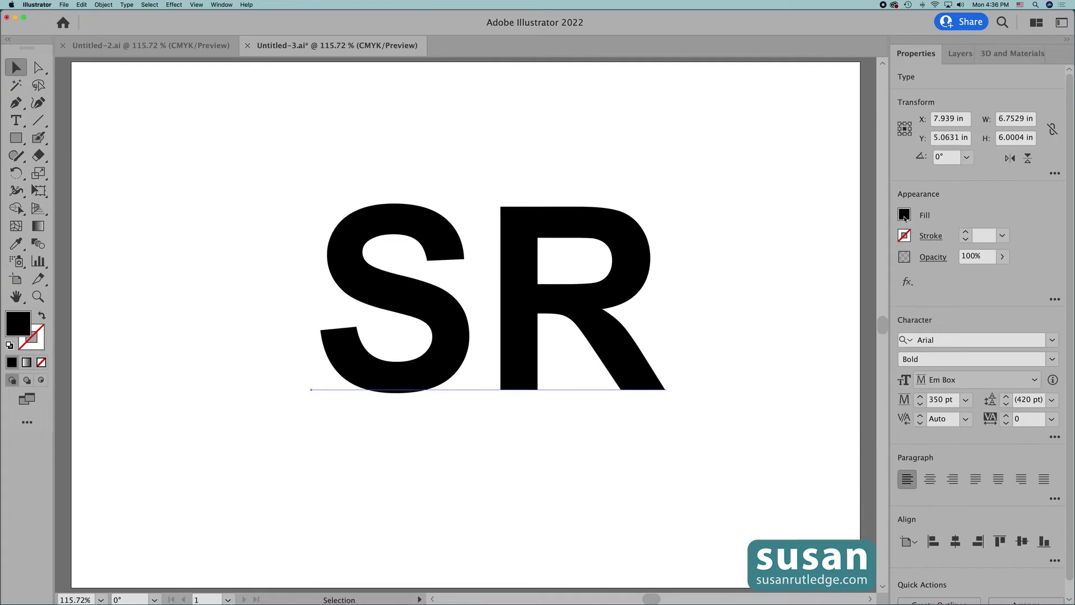
pyautogui.click(904, 216)
pyautogui.click(789, 372)
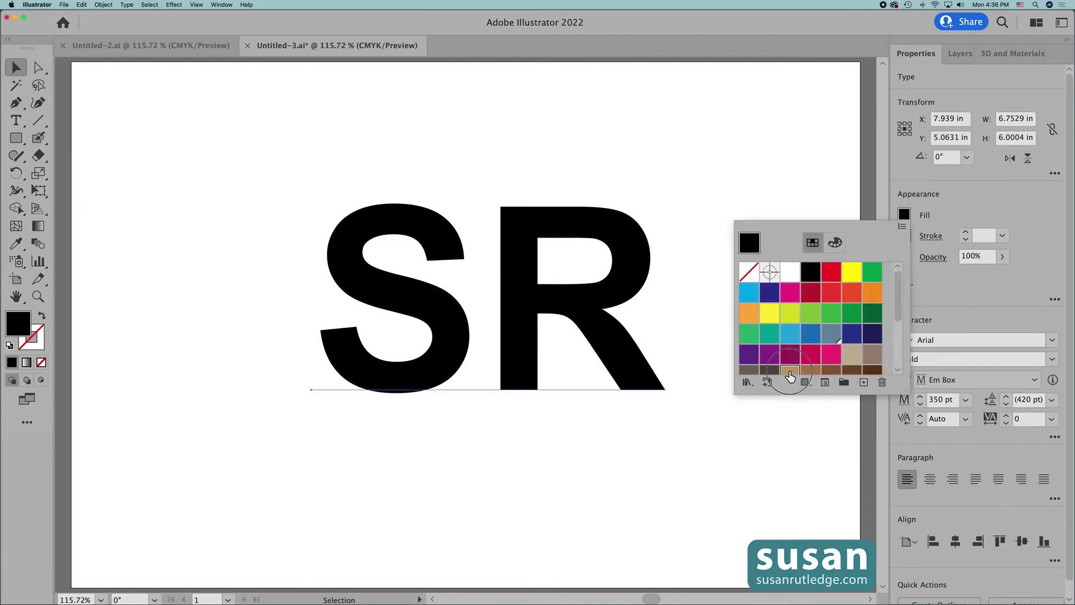
pyautogui.click(806, 196)
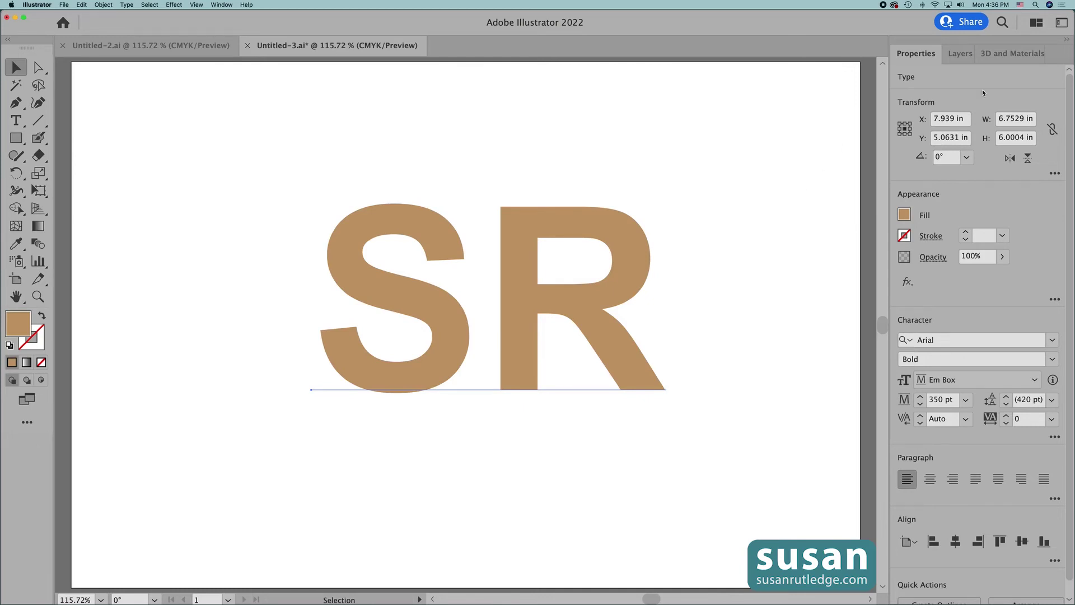
# Step: Apply the Inflate 3D type to the light brown SR text
pyautogui.click(1007, 54)
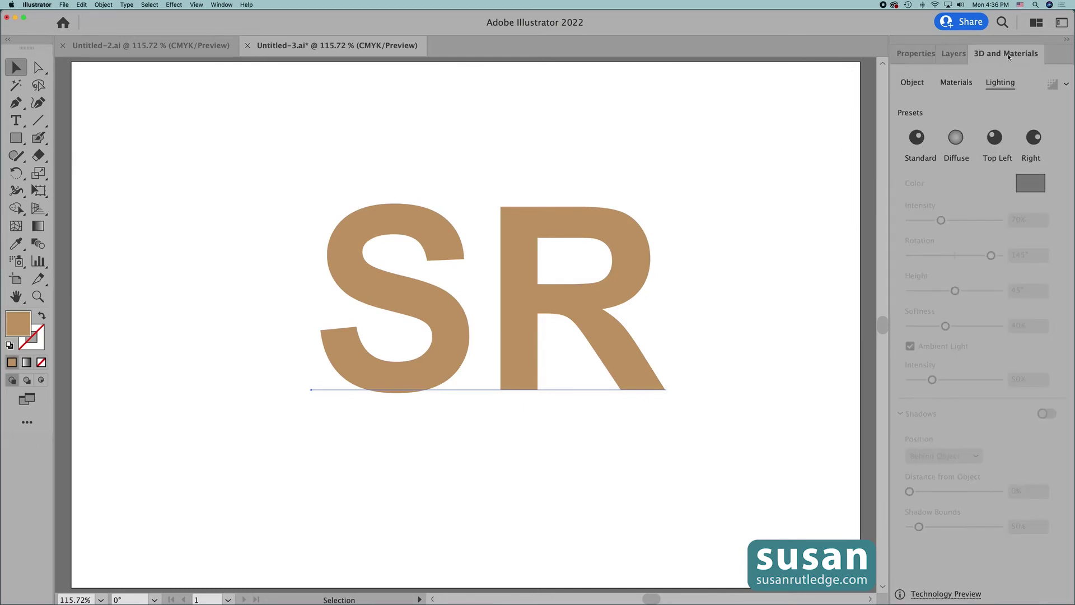
pyautogui.click(912, 82)
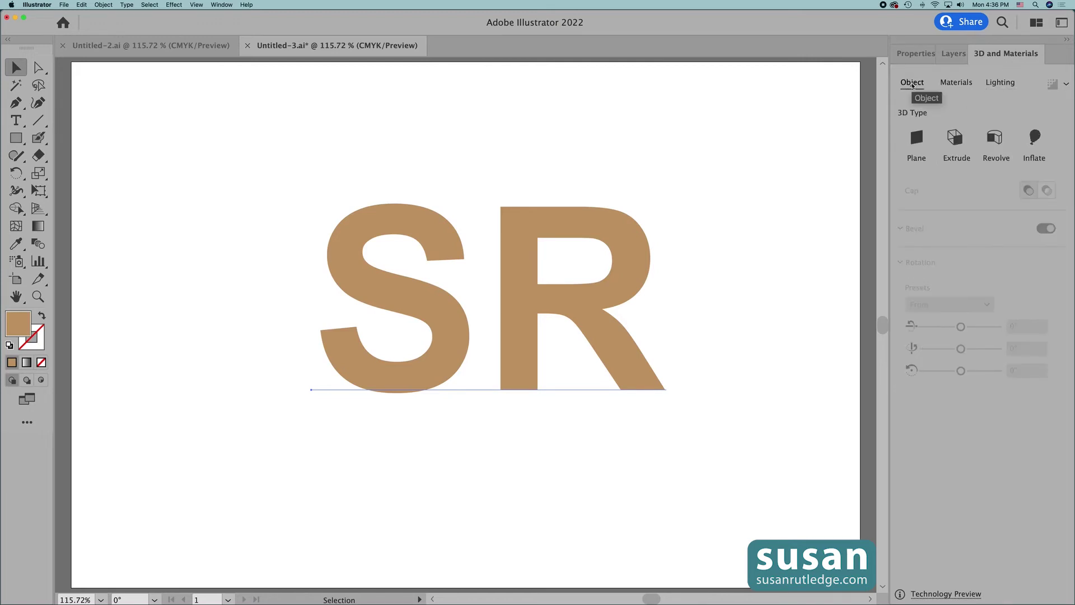
pyautogui.click(1035, 138)
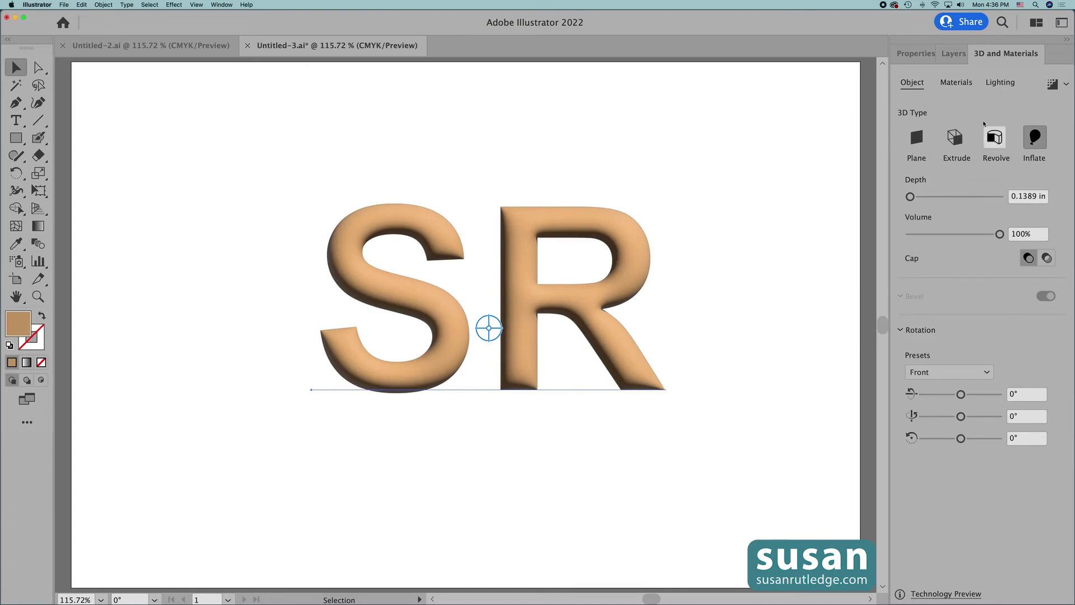
# Step: Open the Adobe Substance 3D Community Assets site from the materials settings and download the "old damaged red jewel" material
pyautogui.click(955, 82)
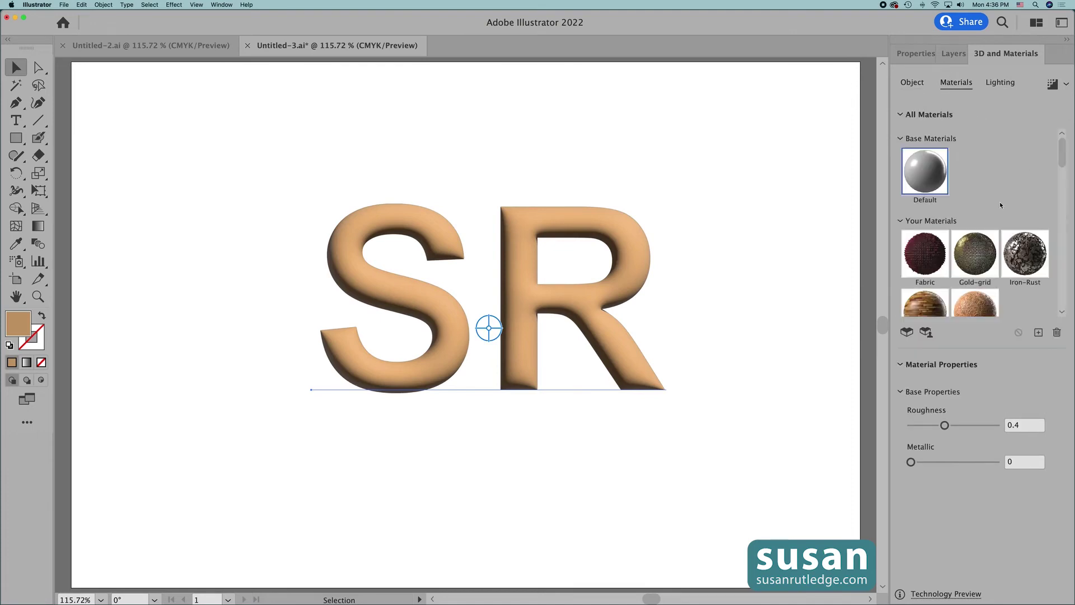
pyautogui.moveTo(1064, 156); pyautogui.dragTo(1064, 171)
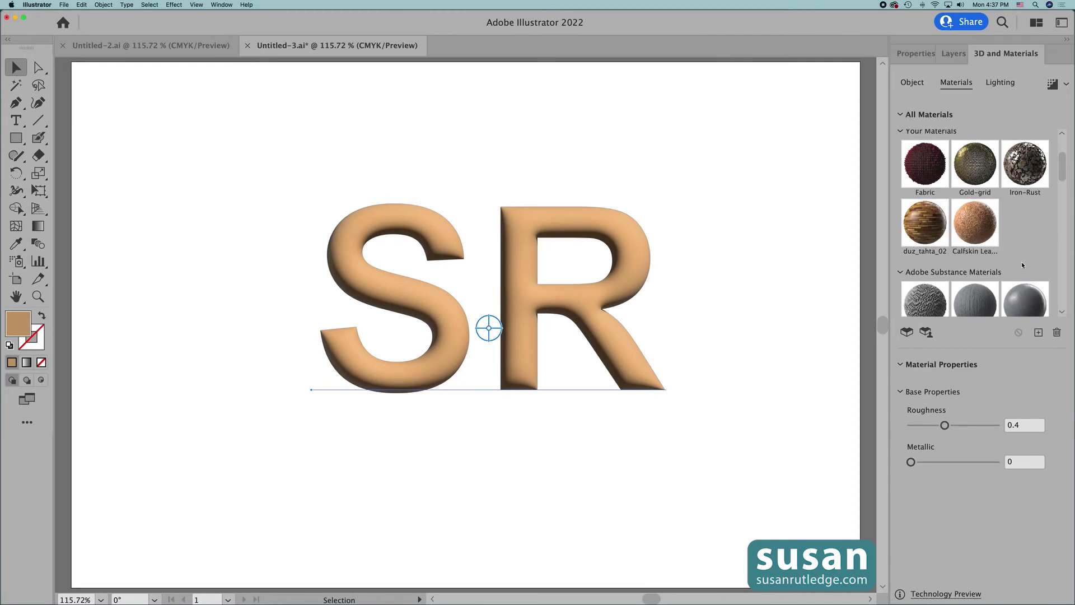
pyautogui.moveTo(1063, 168); pyautogui.dragTo(1061, 277)
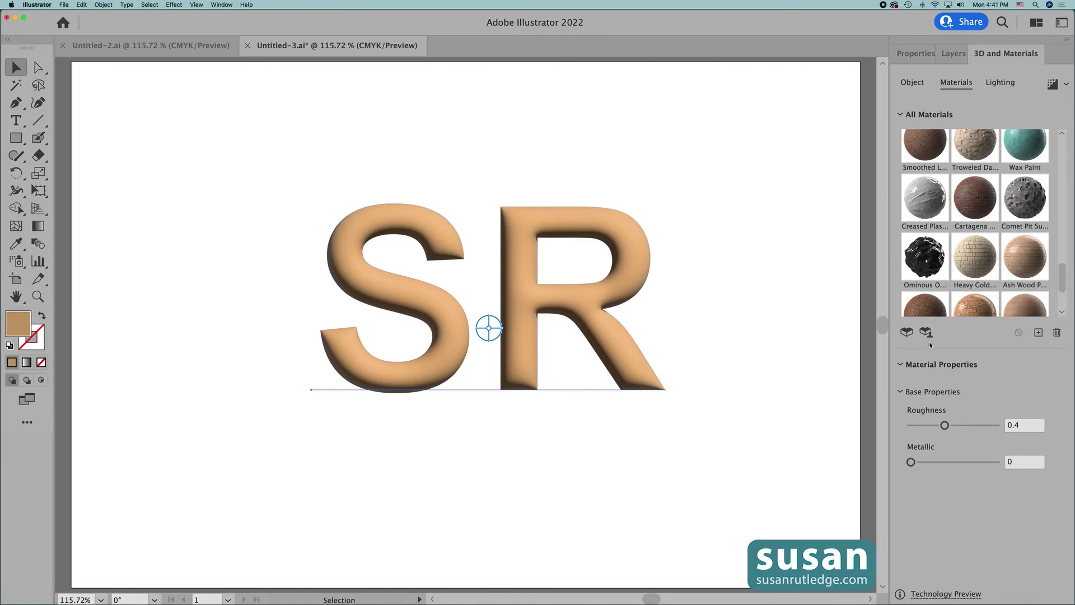
pyautogui.click(927, 332)
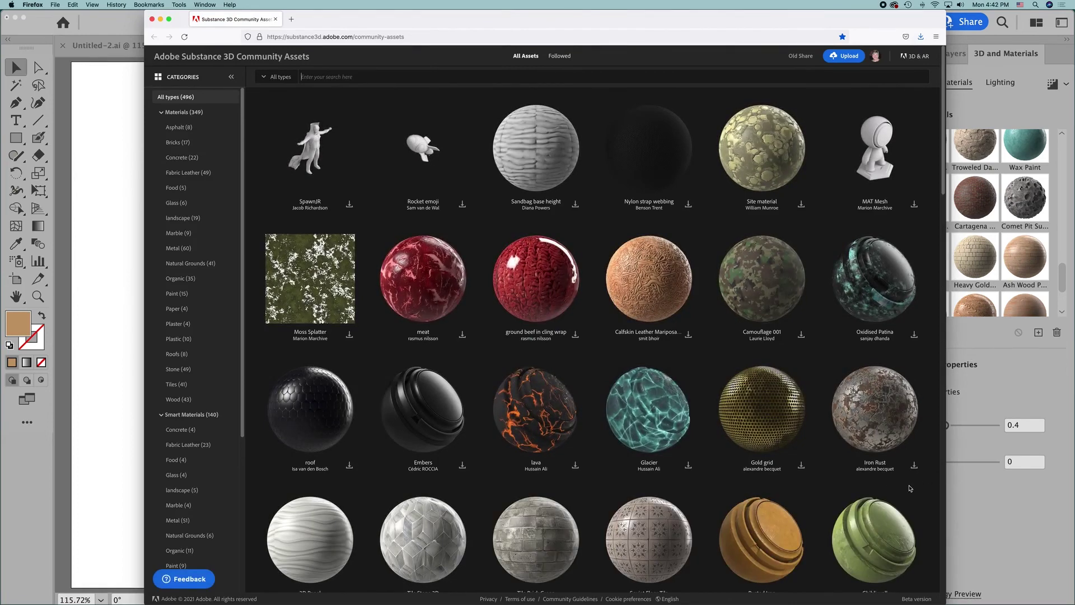
pyautogui.moveTo(944, 191); pyautogui.dragTo(943, 291)
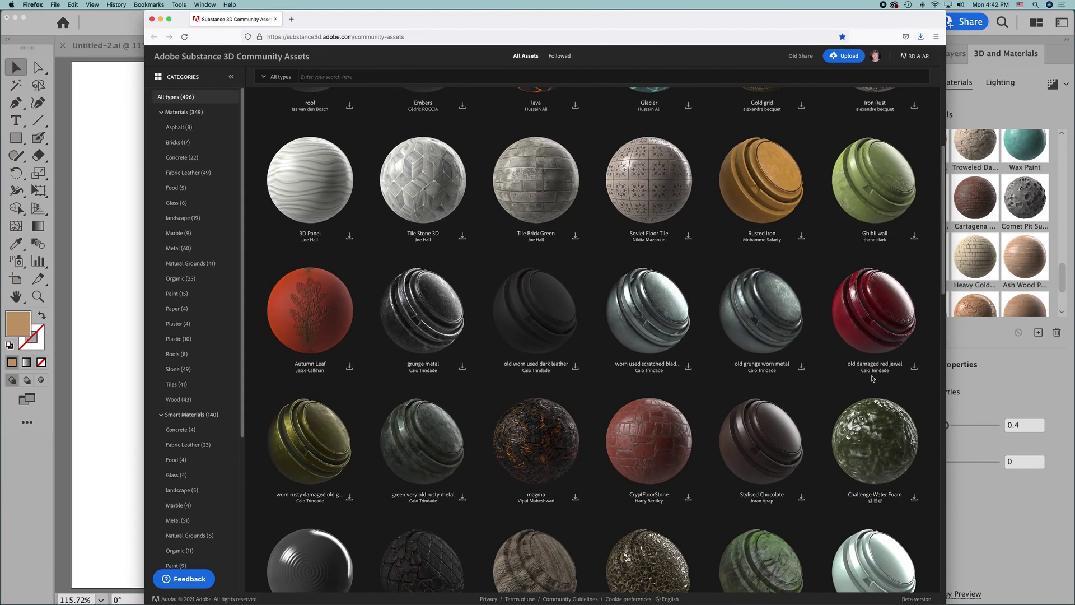
pyautogui.click(914, 366)
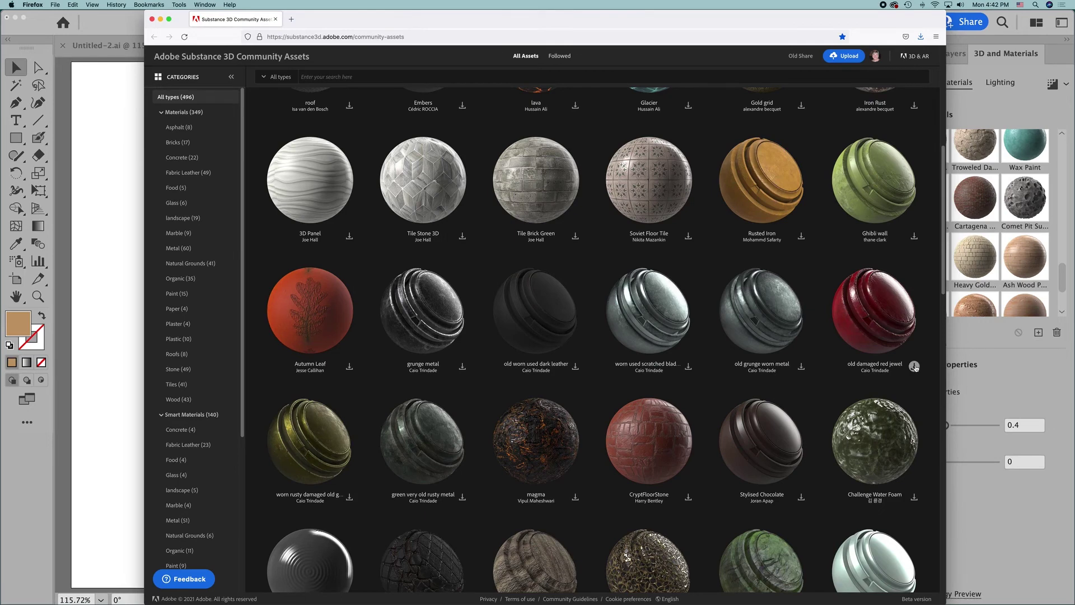
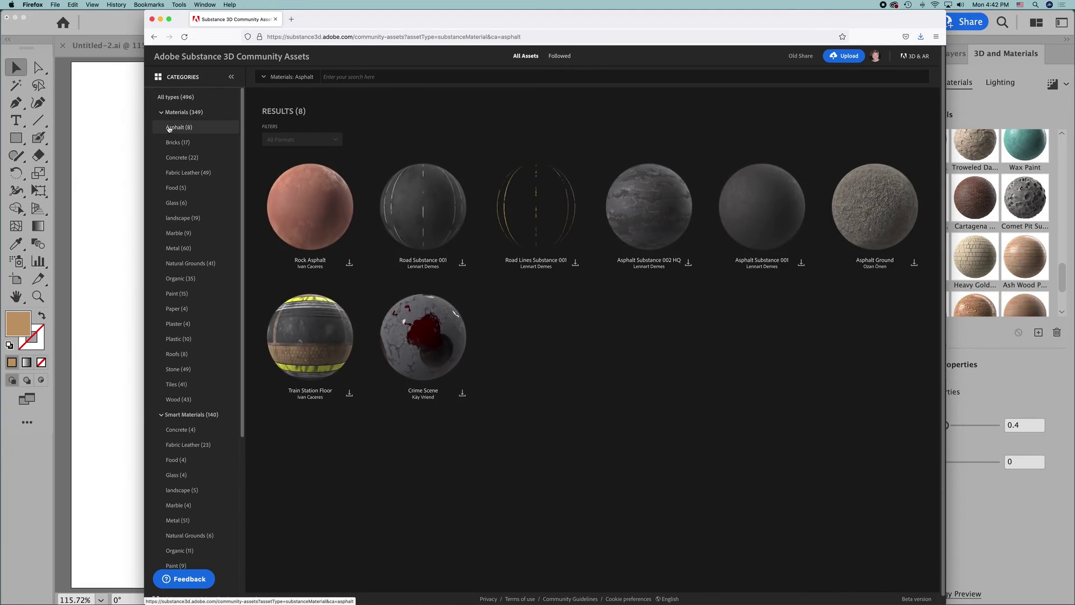
# Step: Download CeramicFlowerTiles from the Bricks category and the "Metal floor rusty and dirth" material from the Metal category
pyautogui.click(170, 143)
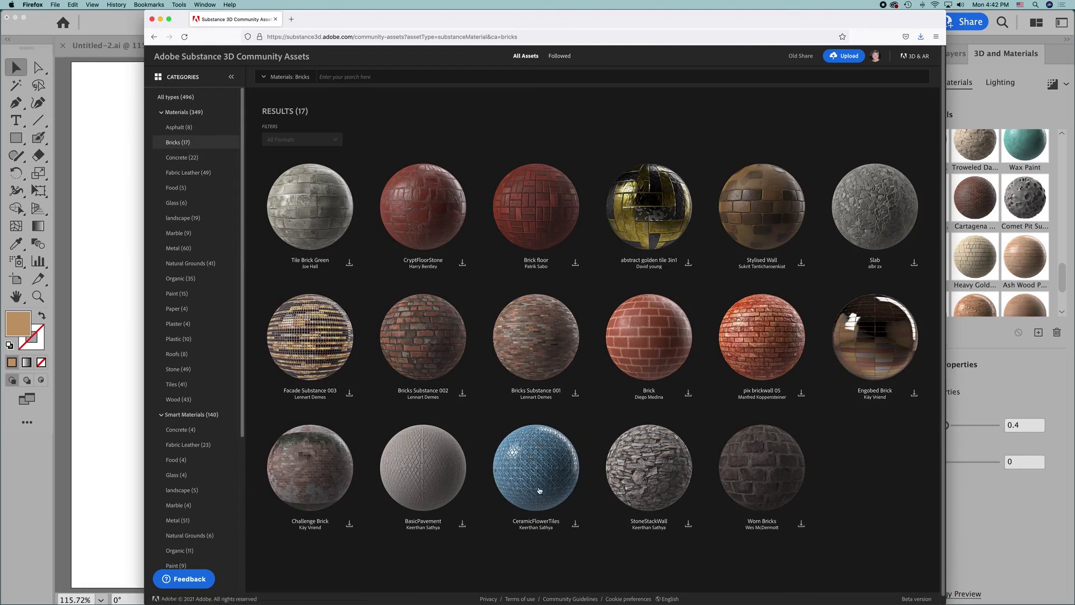
pyautogui.click(575, 524)
pyautogui.click(175, 249)
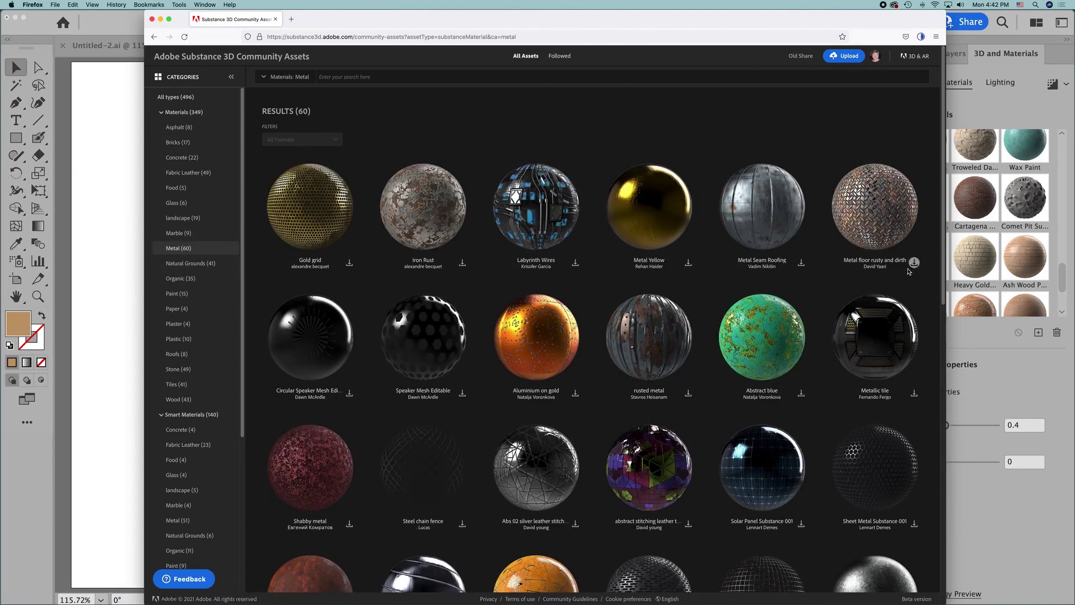
pyautogui.click(914, 263)
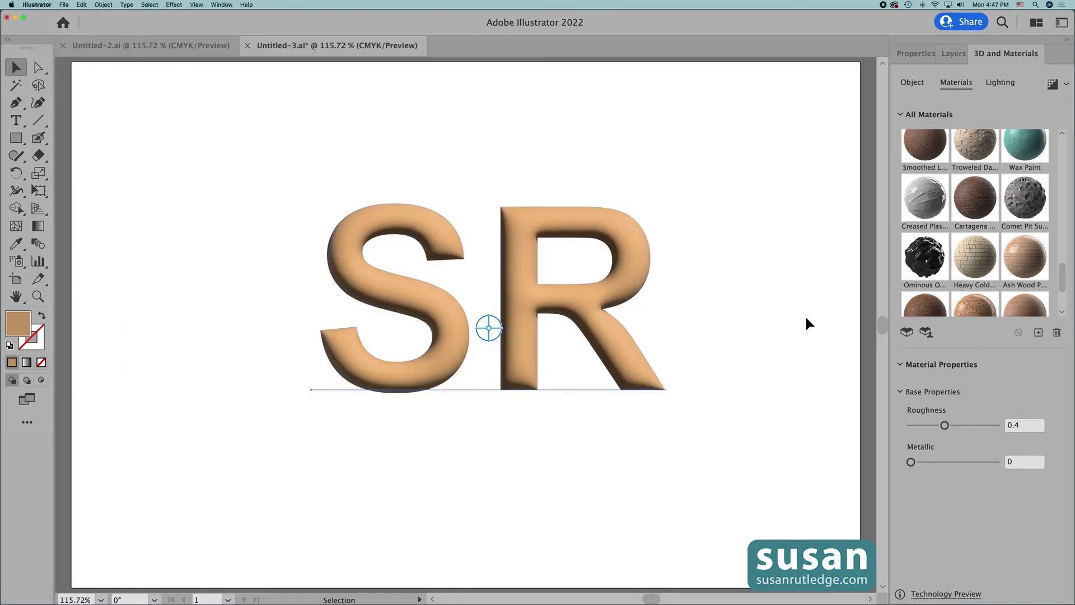
# Step: Add the downloaded ceramicflowertiles(1).sbsar and metal_floor_rusty.sbsar files from the Desktop to Your Materials
pyautogui.moveTo(1061, 274); pyautogui.dragTo(1061, 162)
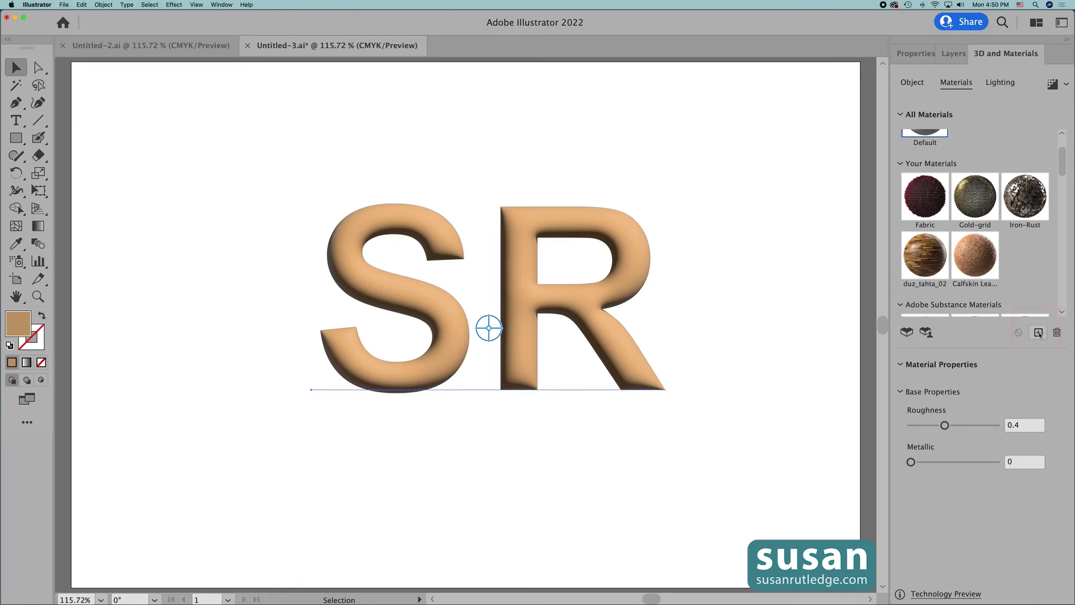
pyautogui.click(1039, 333)
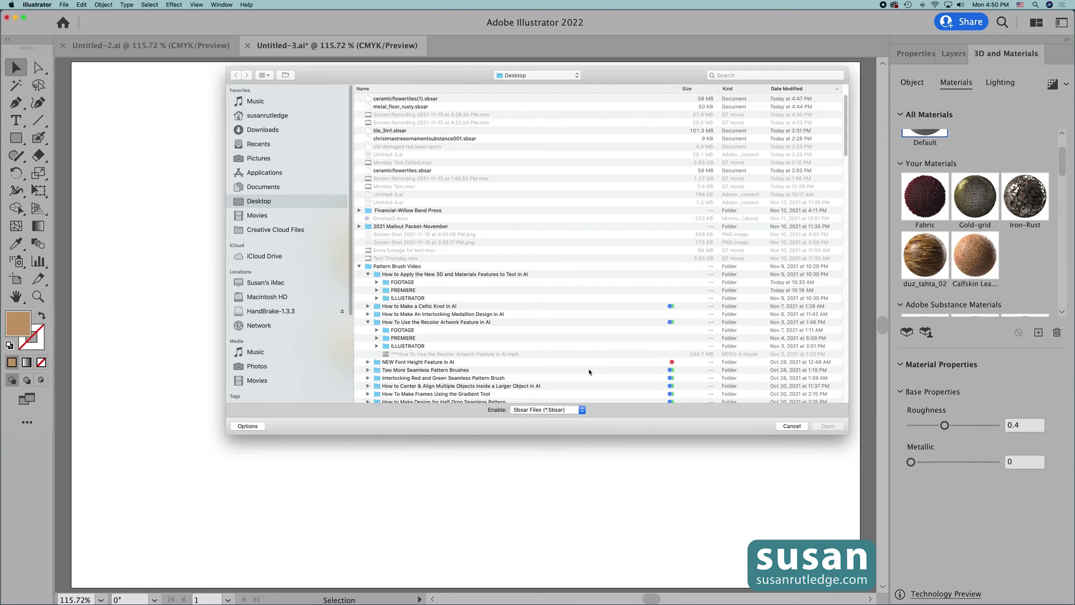
pyautogui.click(424, 99)
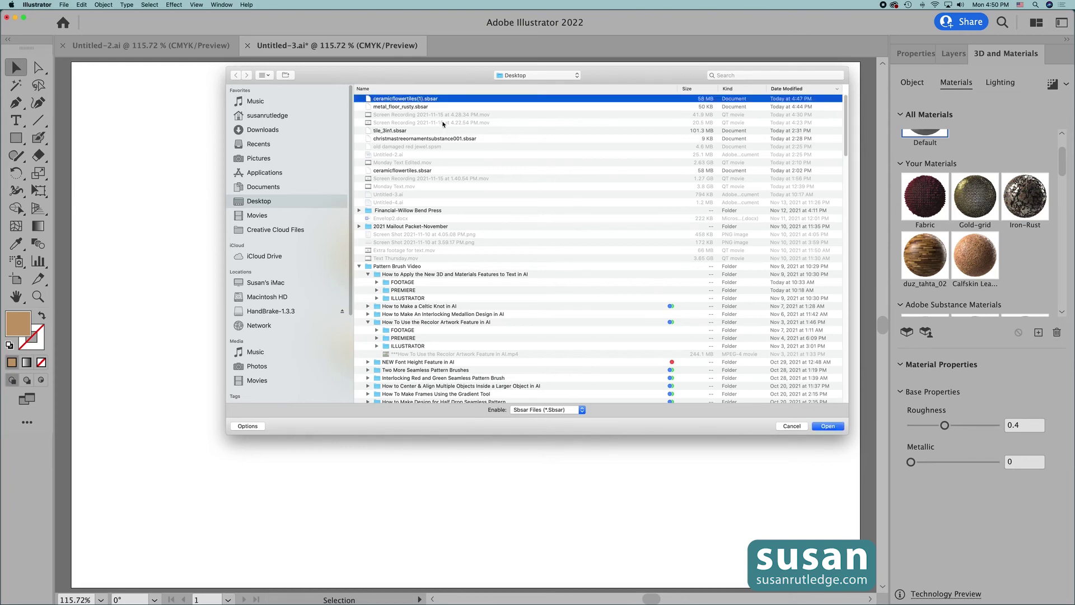
pyautogui.keyDown('shift'); pyautogui.click(407, 108); pyautogui.keyUp('shift')
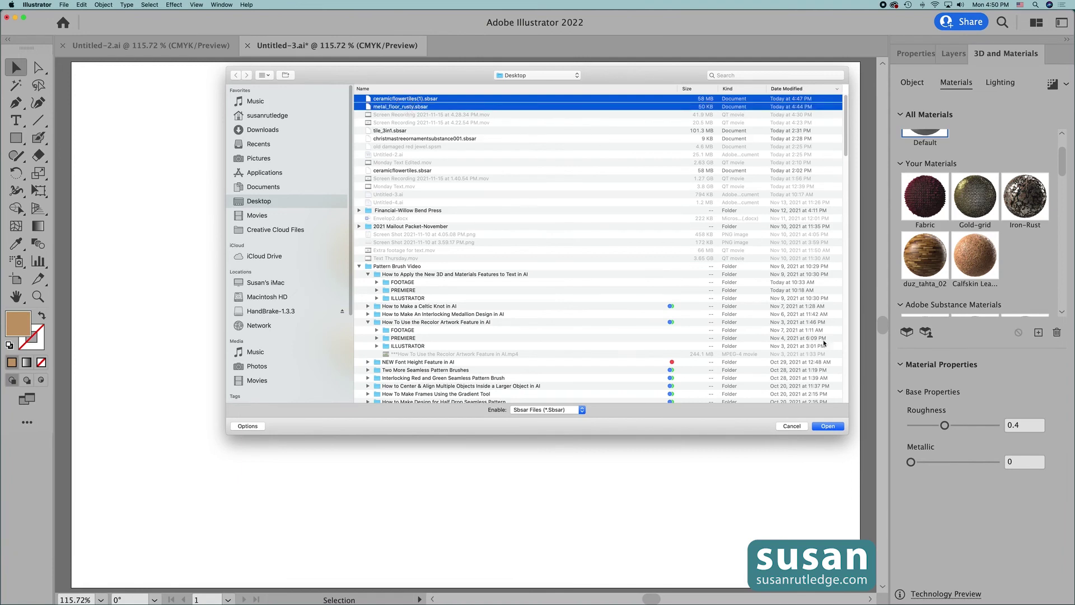
pyautogui.click(828, 426)
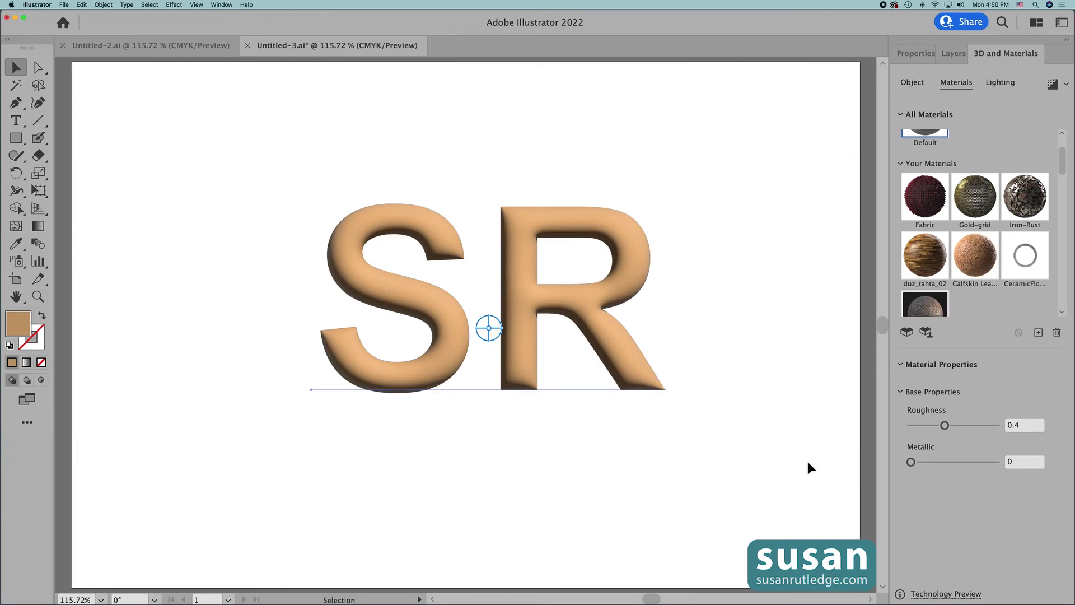
# Step: Apply the CeramicFlowerTiles material to the inflated SR text and set its density to 160
pyautogui.scroll(-3, 1054, 245)
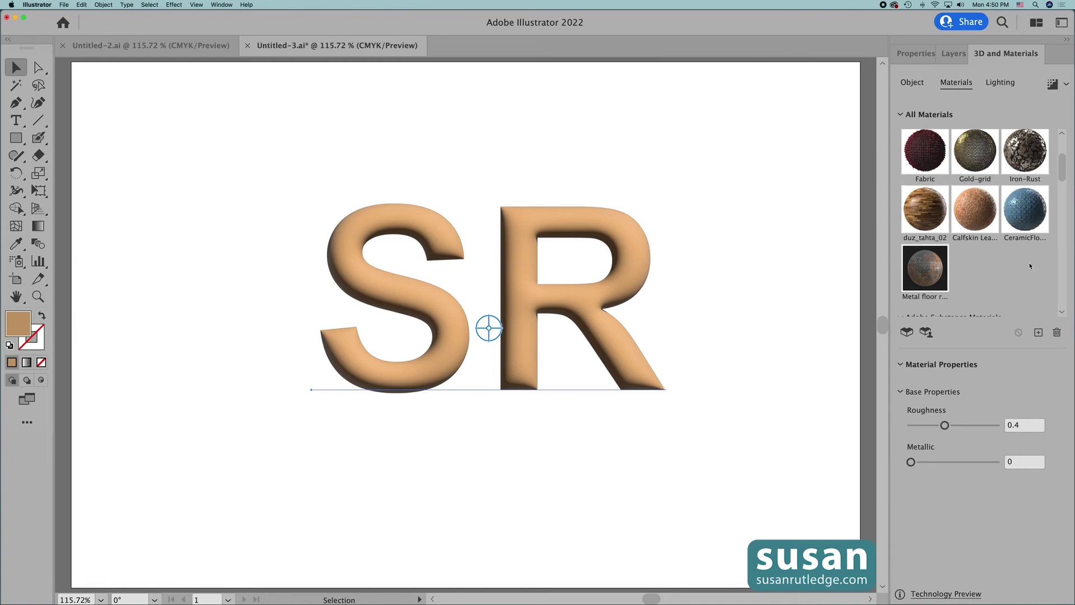
pyautogui.click(1032, 231)
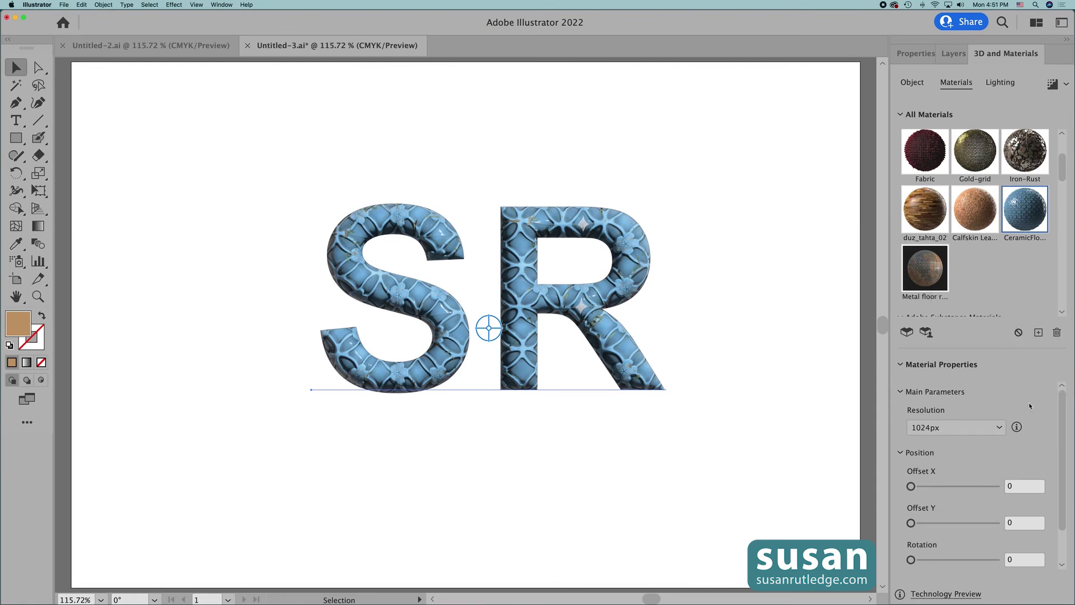
pyautogui.scroll(-2, 1064, 448)
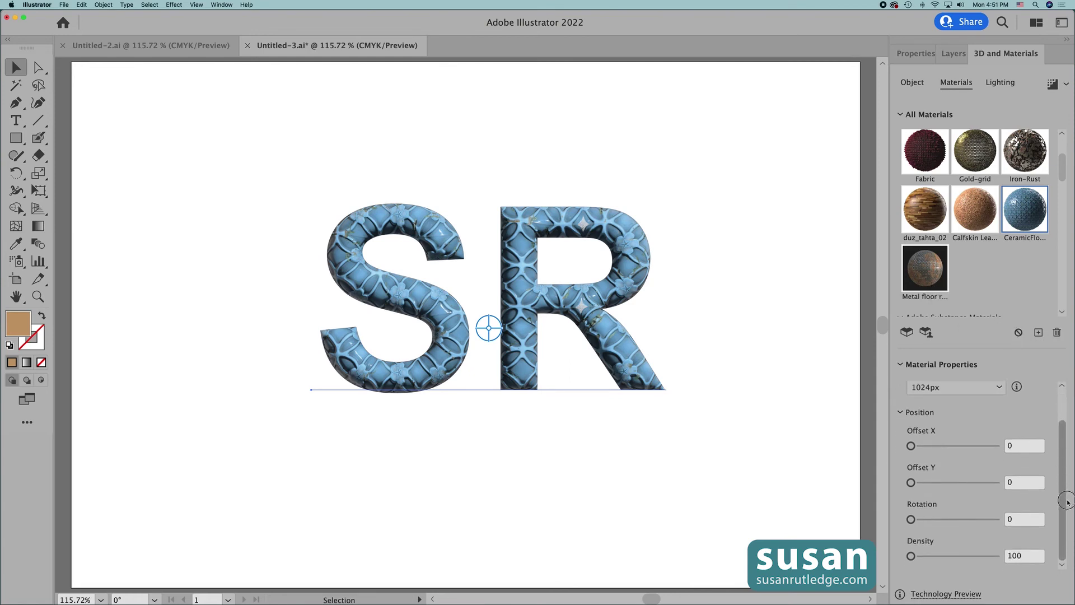
pyautogui.moveTo(912, 556); pyautogui.dragTo(917, 557)
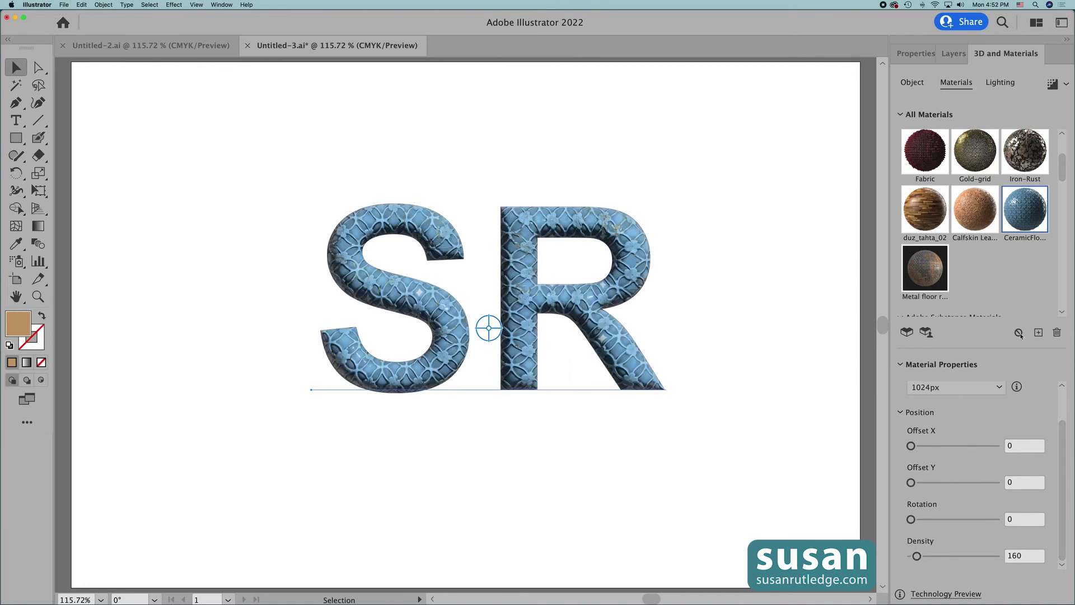
# Step: Raise the main light intensity on the tiled SR text to 87% and open the render settings
pyautogui.click(1001, 83)
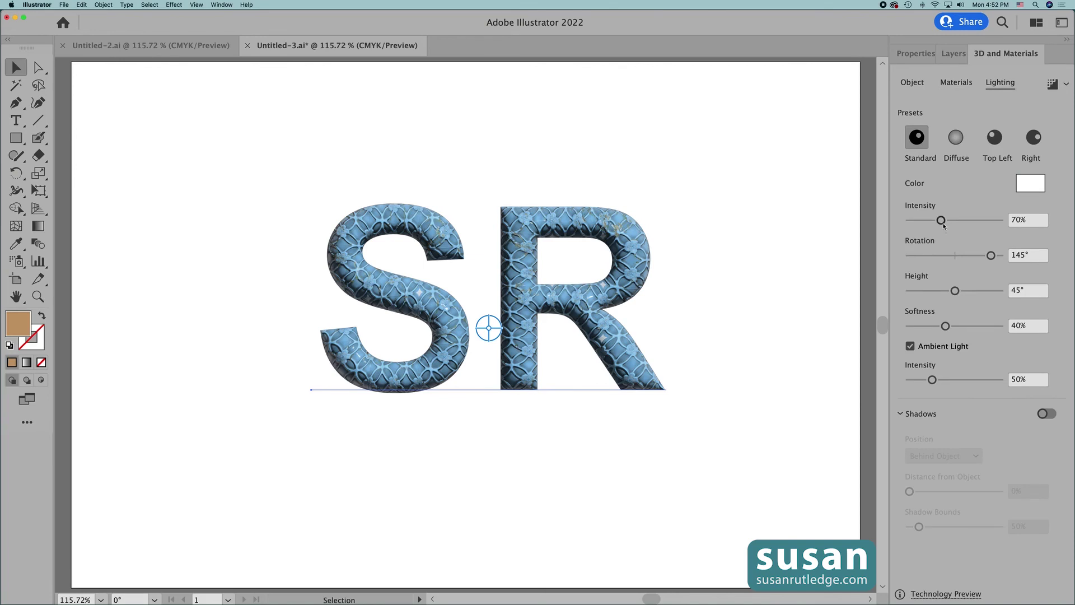
pyautogui.moveTo(943, 224); pyautogui.dragTo(950, 225)
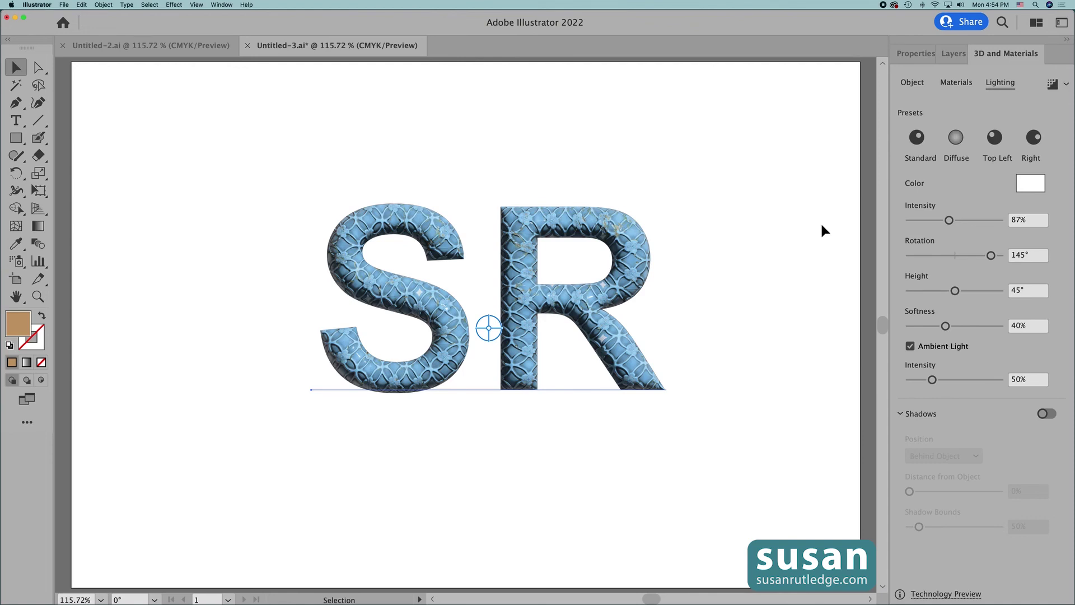
pyautogui.click(1067, 85)
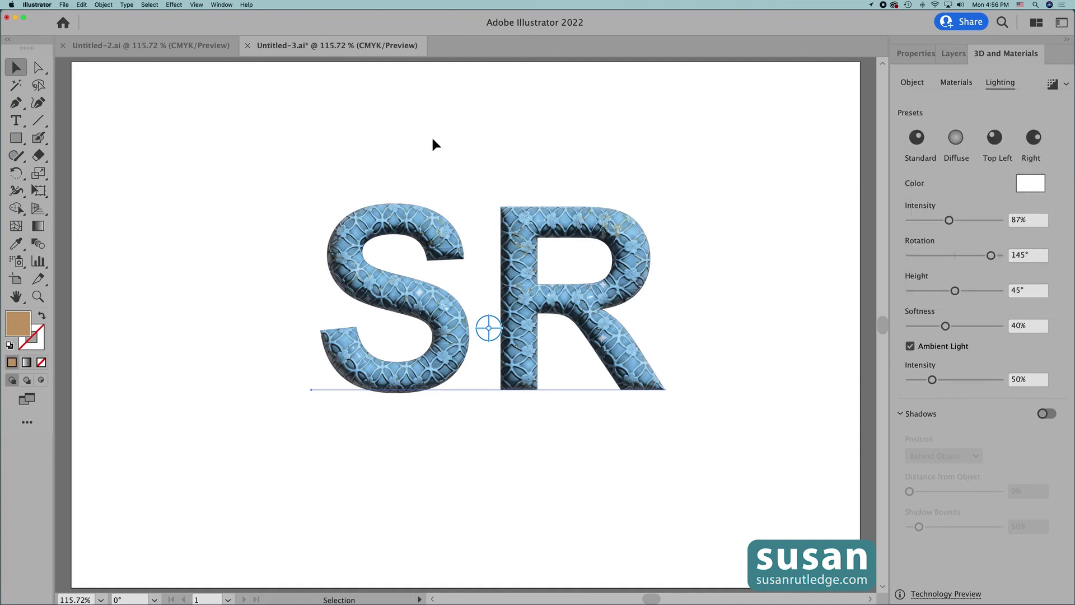
# Step: Switch to the Untitled-2 document with the finished SR samples and show the 3D type settings
pyautogui.click(173, 46)
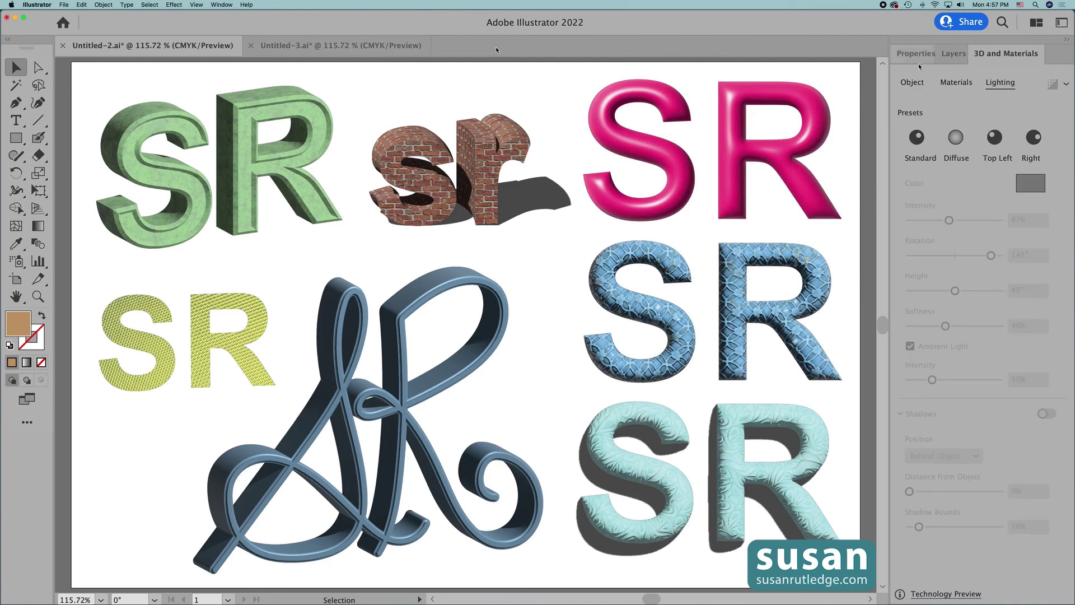
pyautogui.click(912, 82)
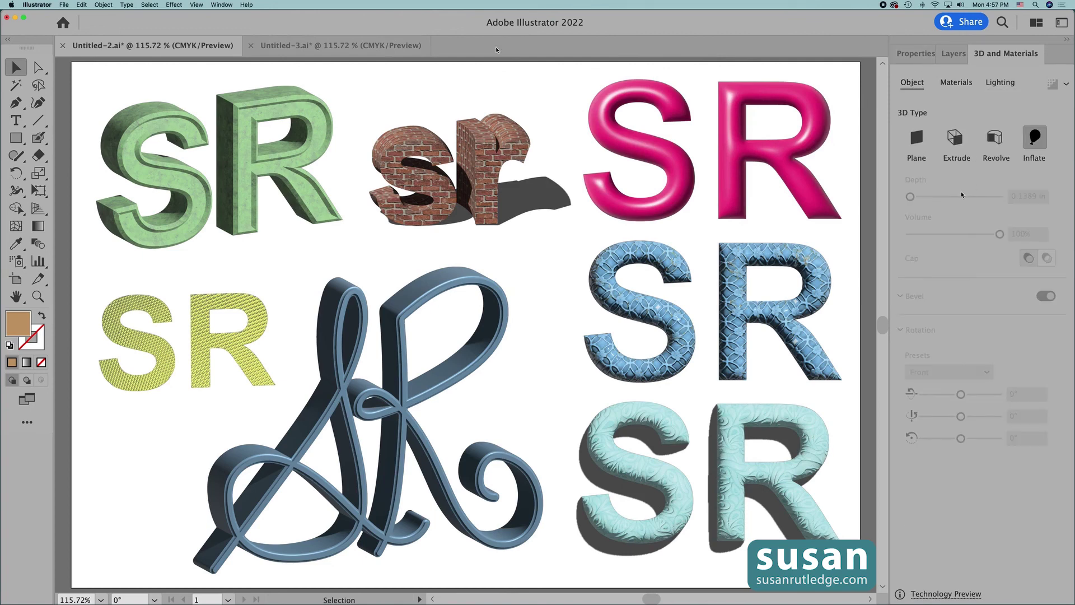